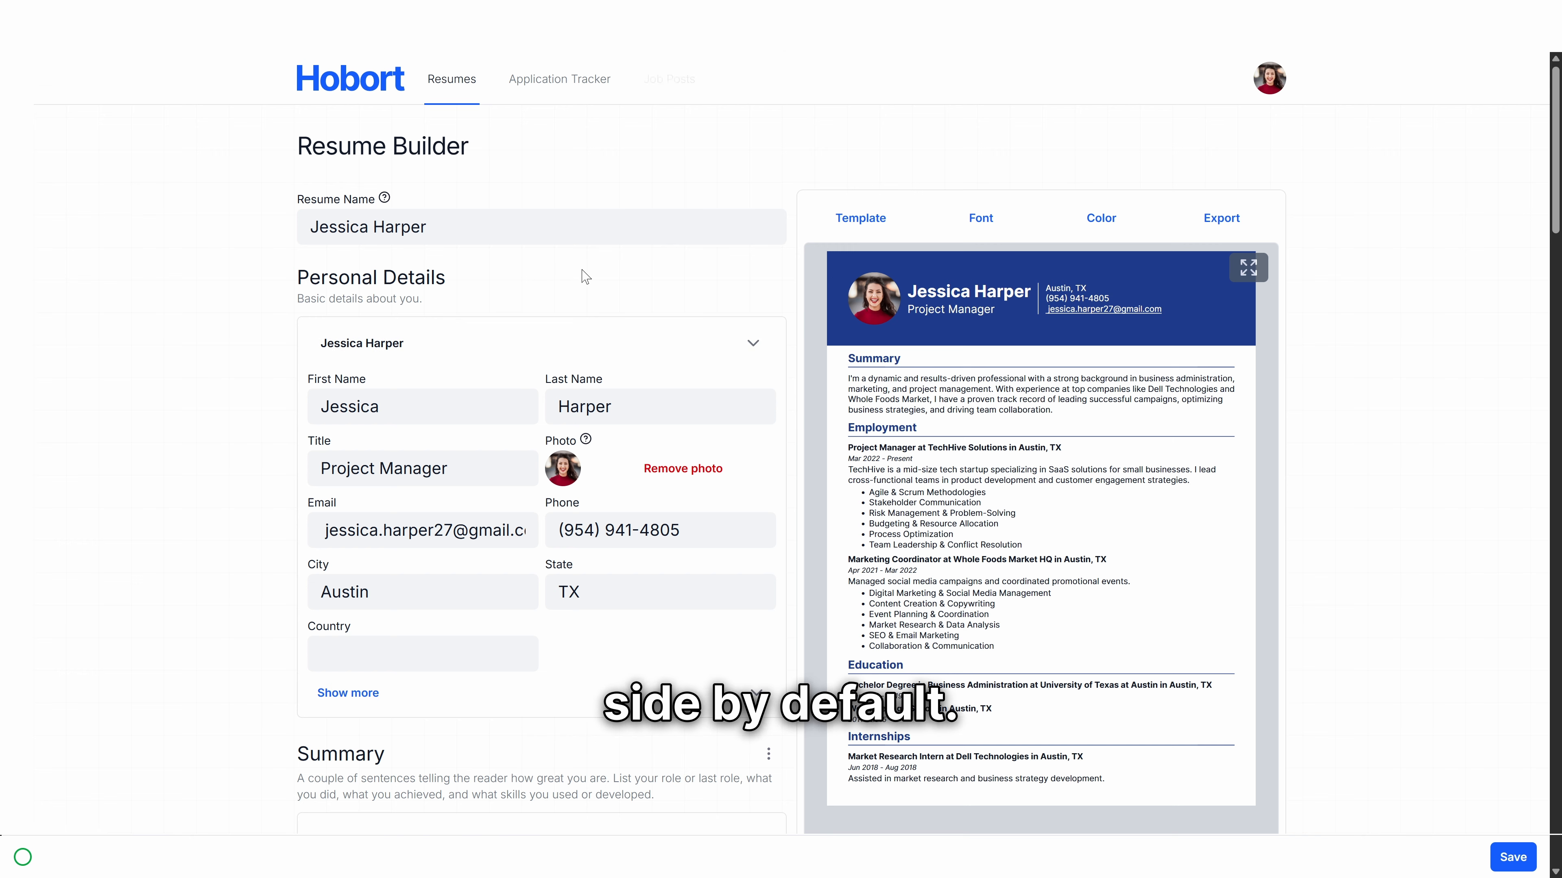
Step: Move the Project Manager job below the Marketing Coordinator job using its Move Down option
scroll(450, 243, "down", 3)
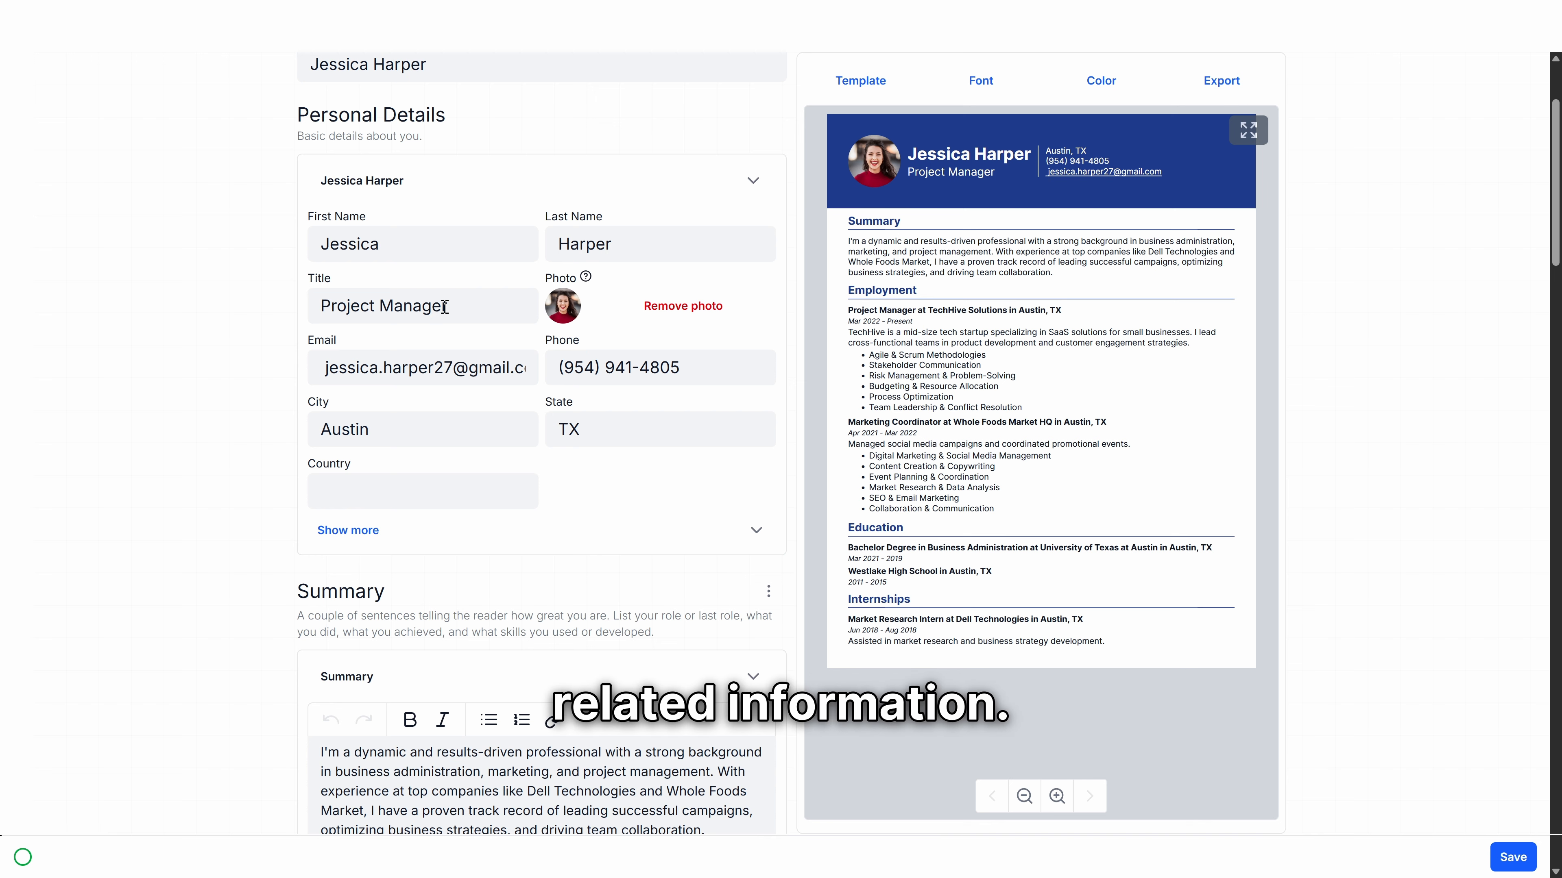
scroll(512, 494, "down", 12)
scroll(527, 471, "down", 3)
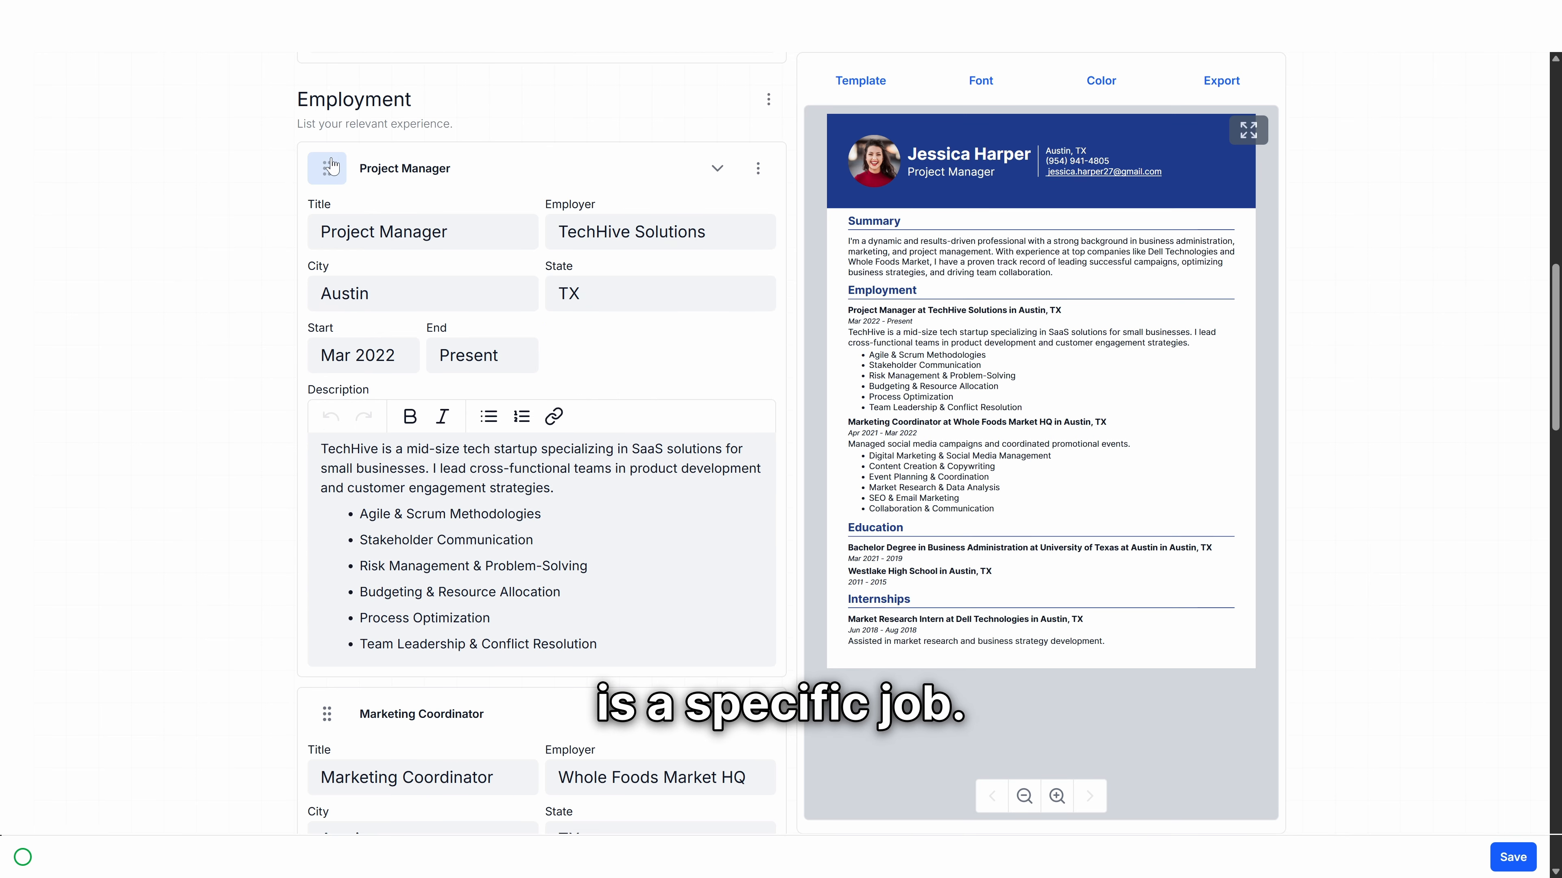
left_click(407, 172)
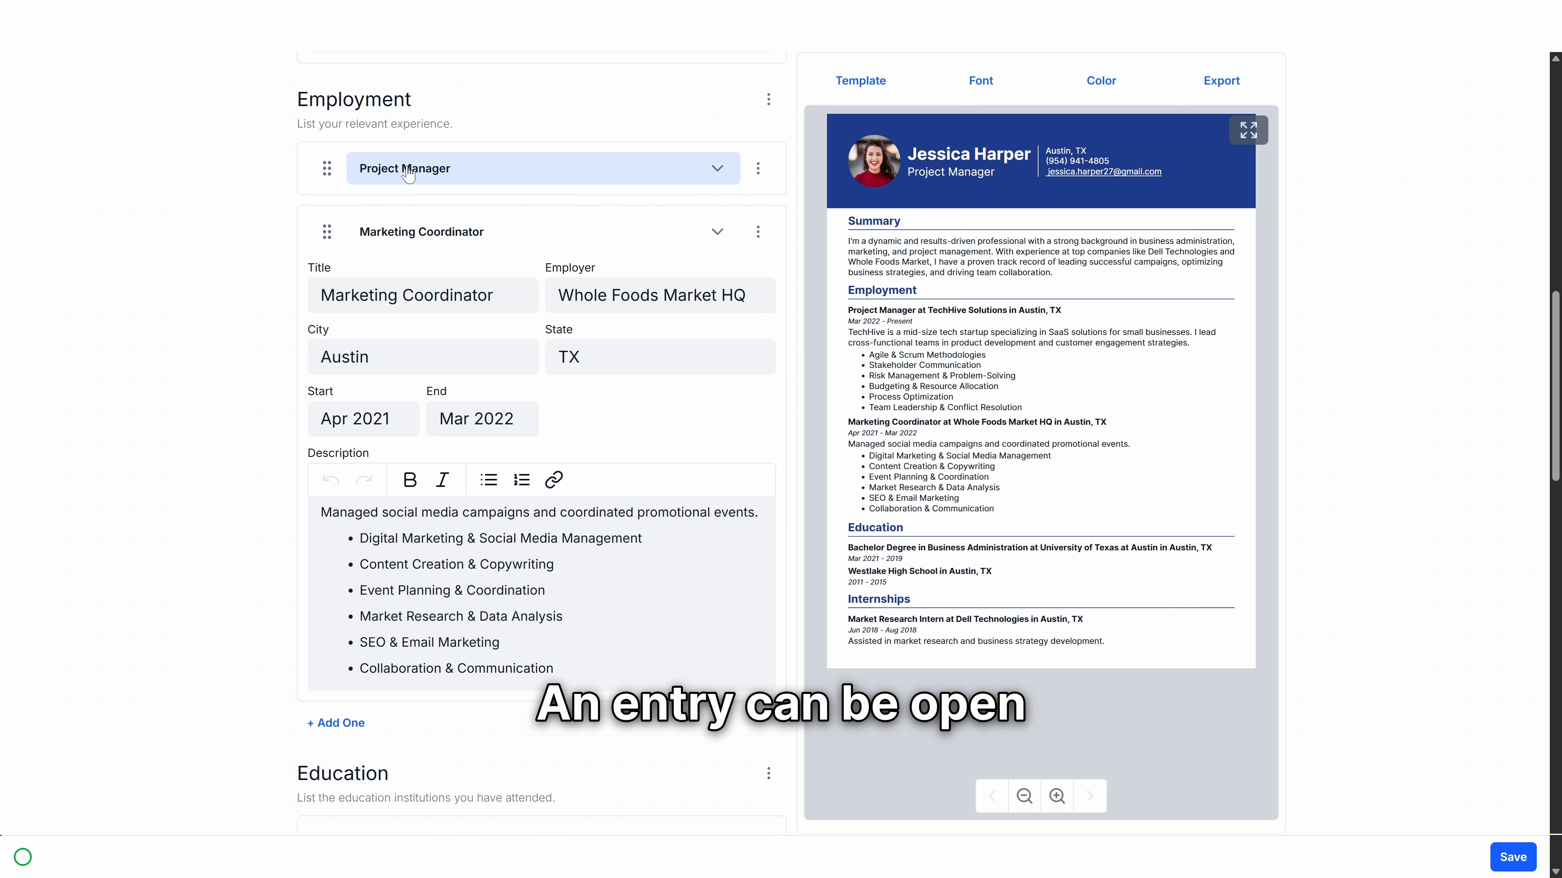
left_click(408, 172)
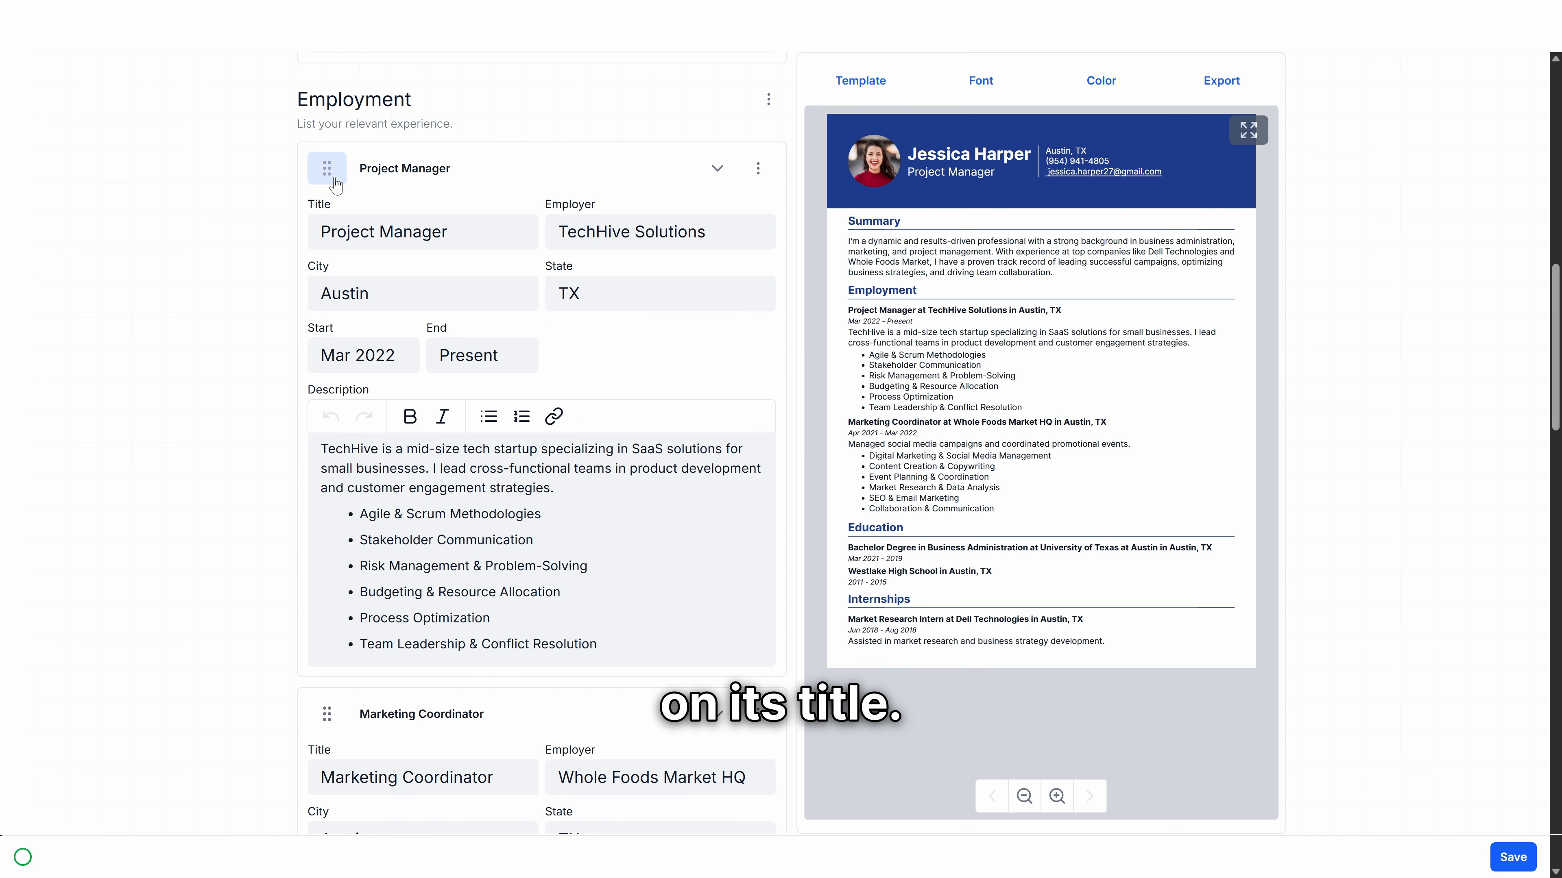
left_click_drag(332, 184, 362, 740)
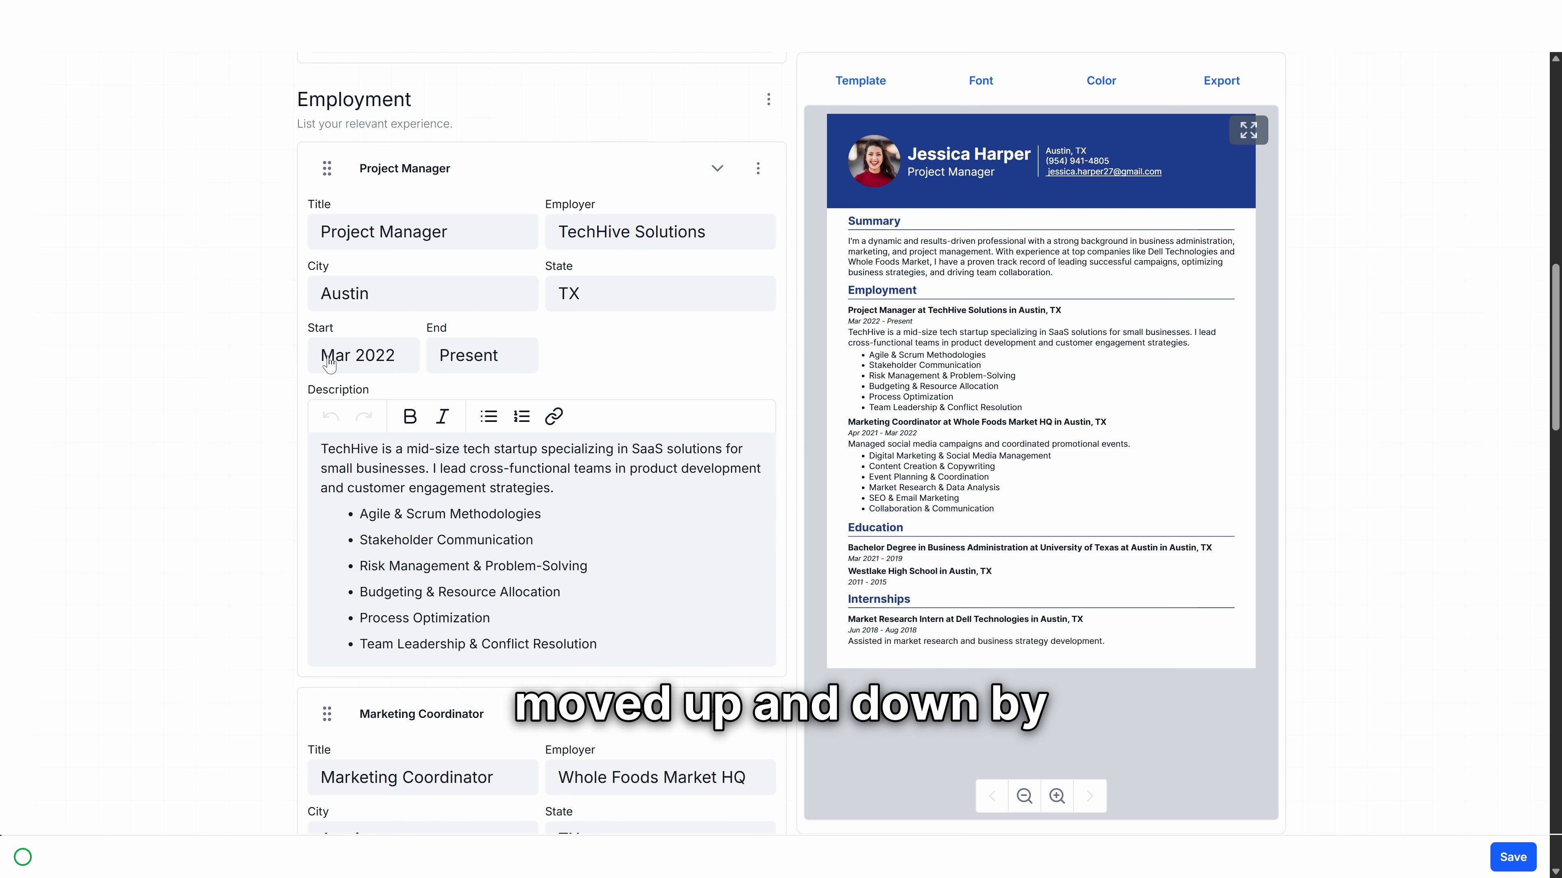
left_click_drag(327, 168, 352, 804)
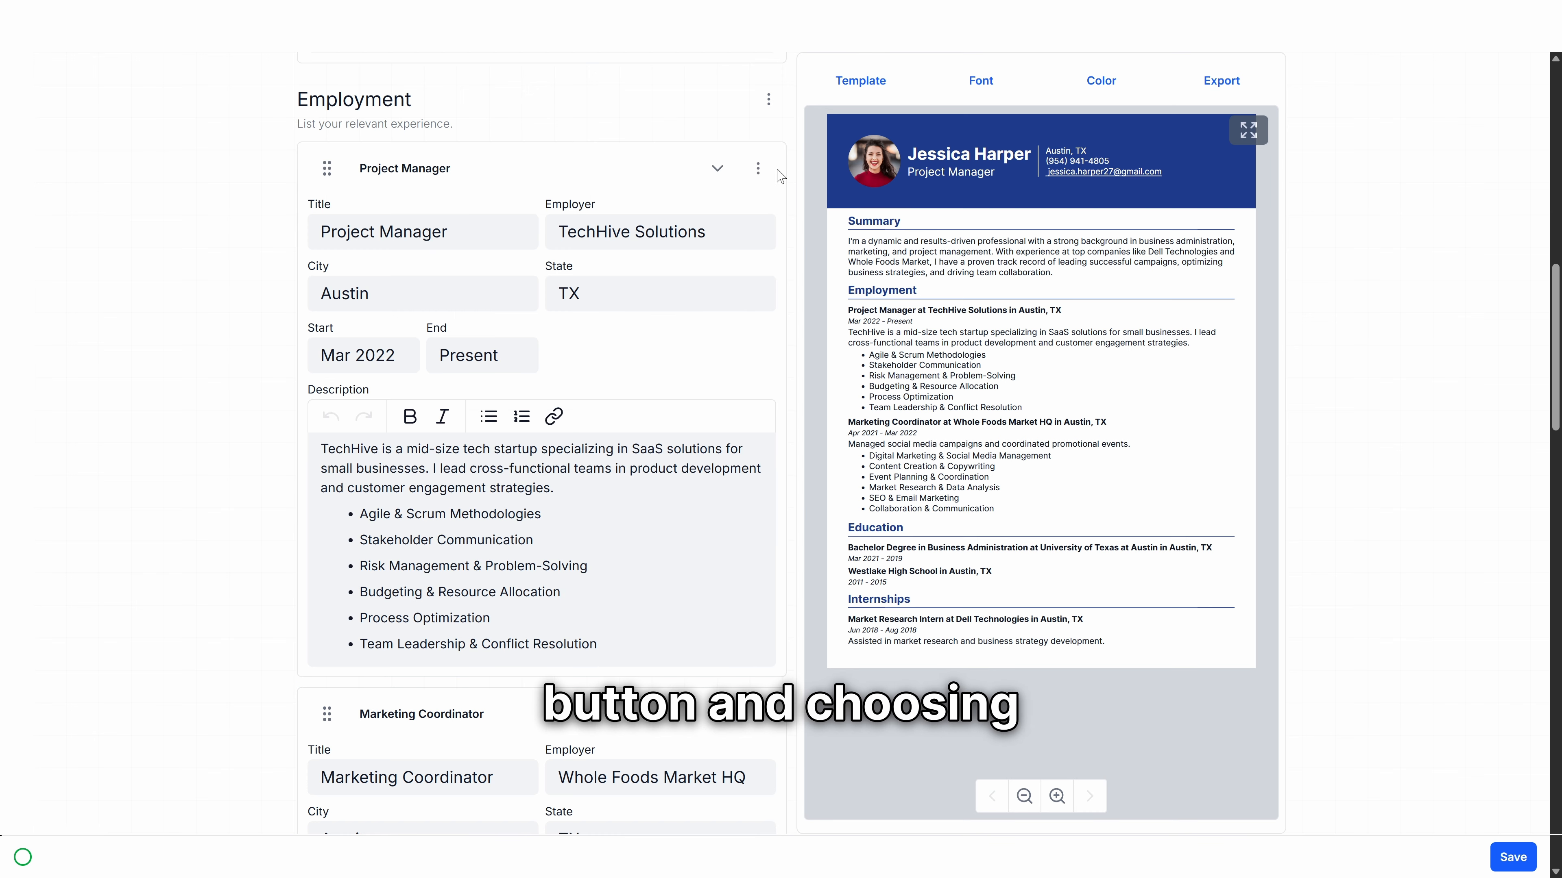
left_click(758, 168)
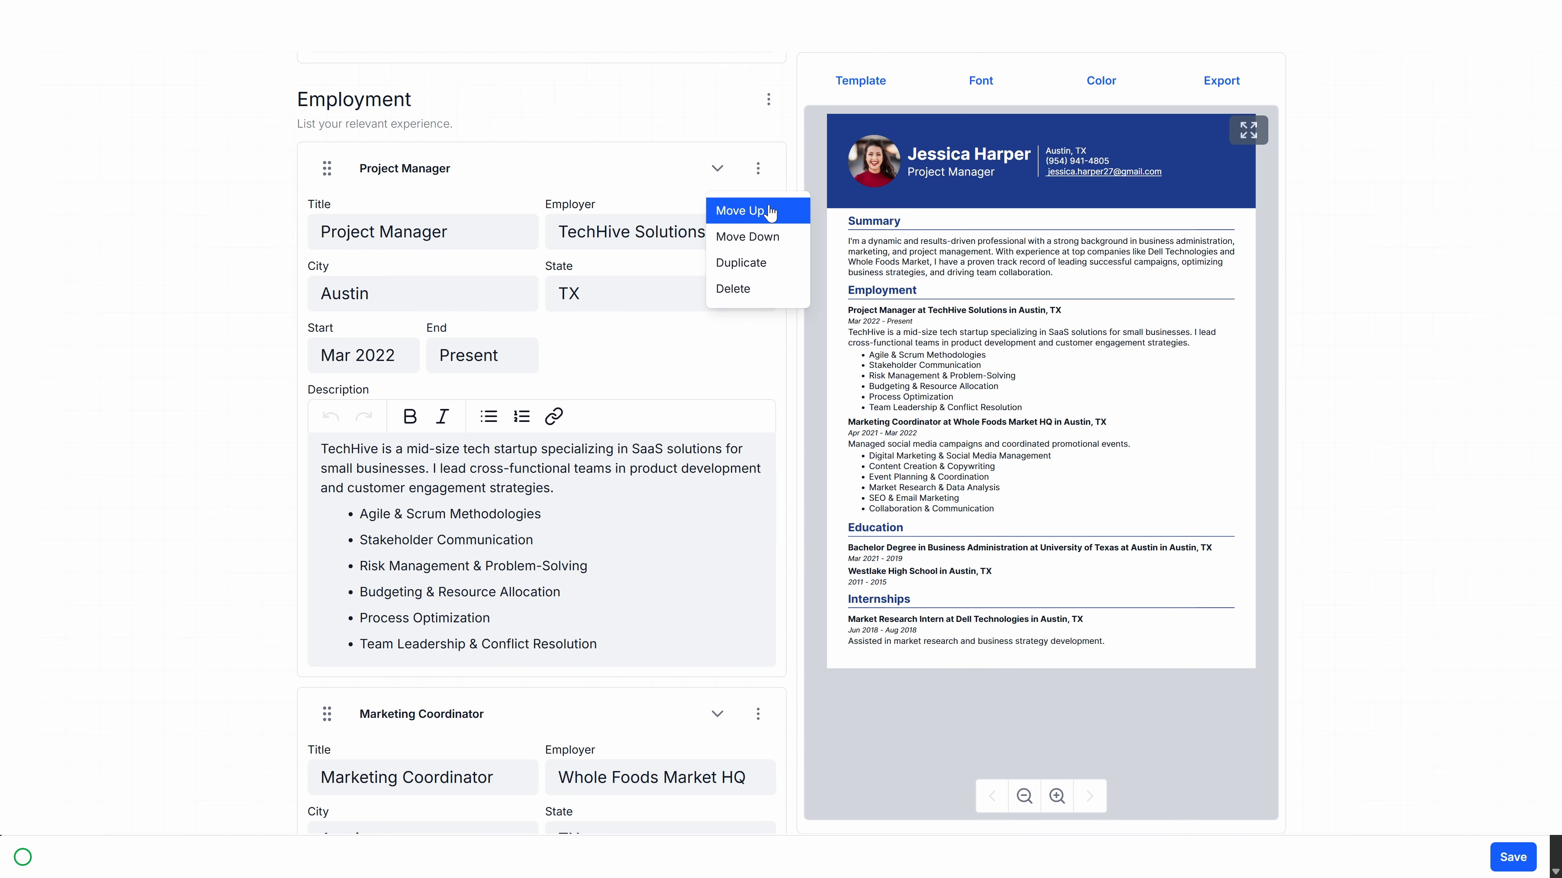
left_click(771, 236)
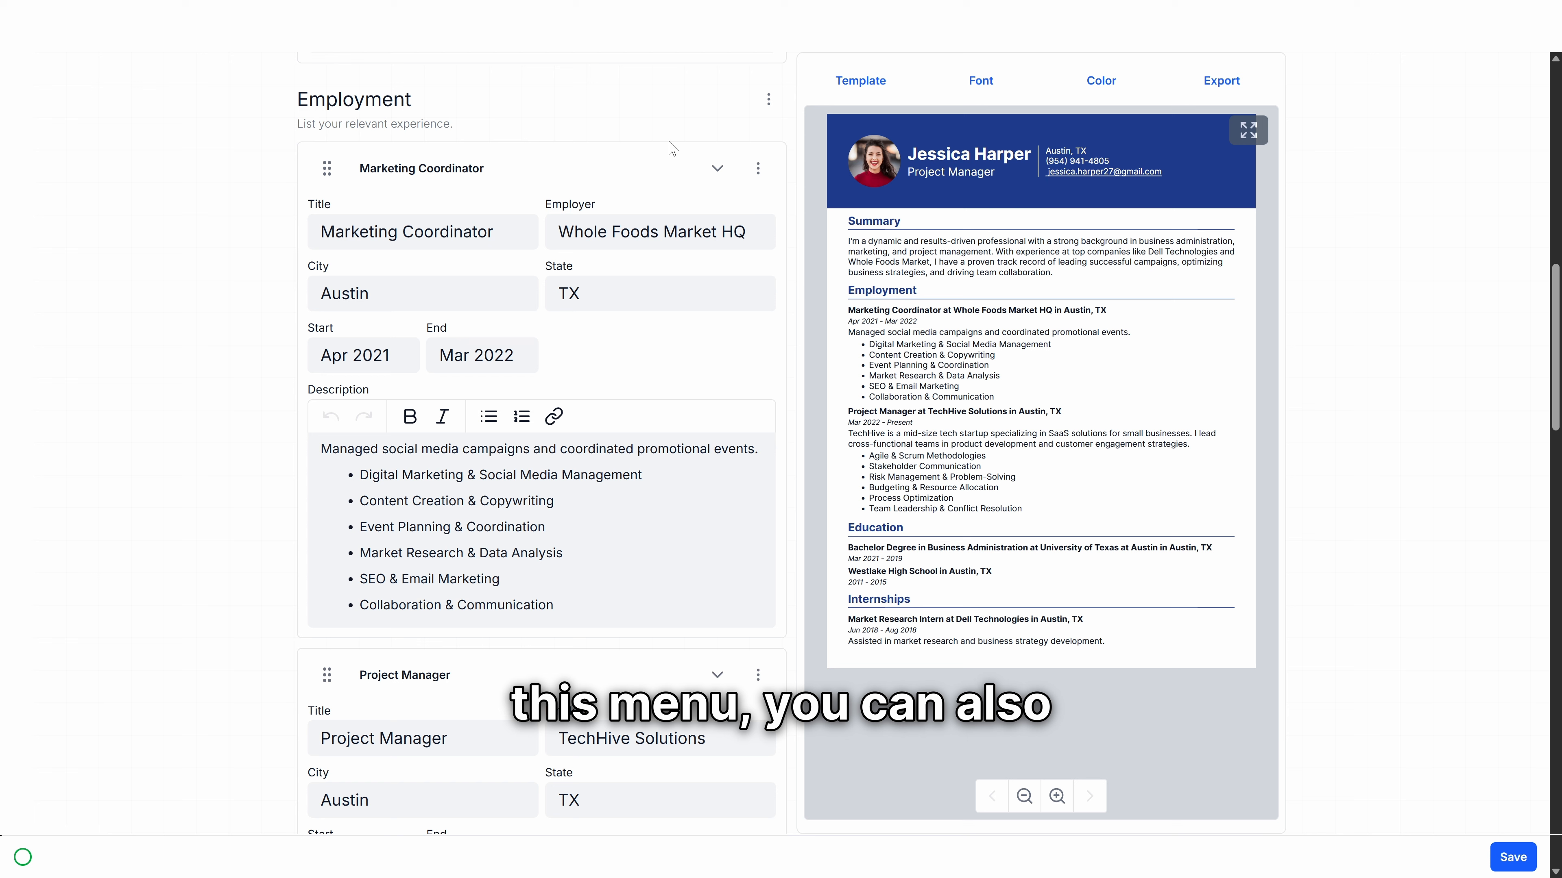
Step: Add a new blank third entry to the Employment section
left_click(756, 184)
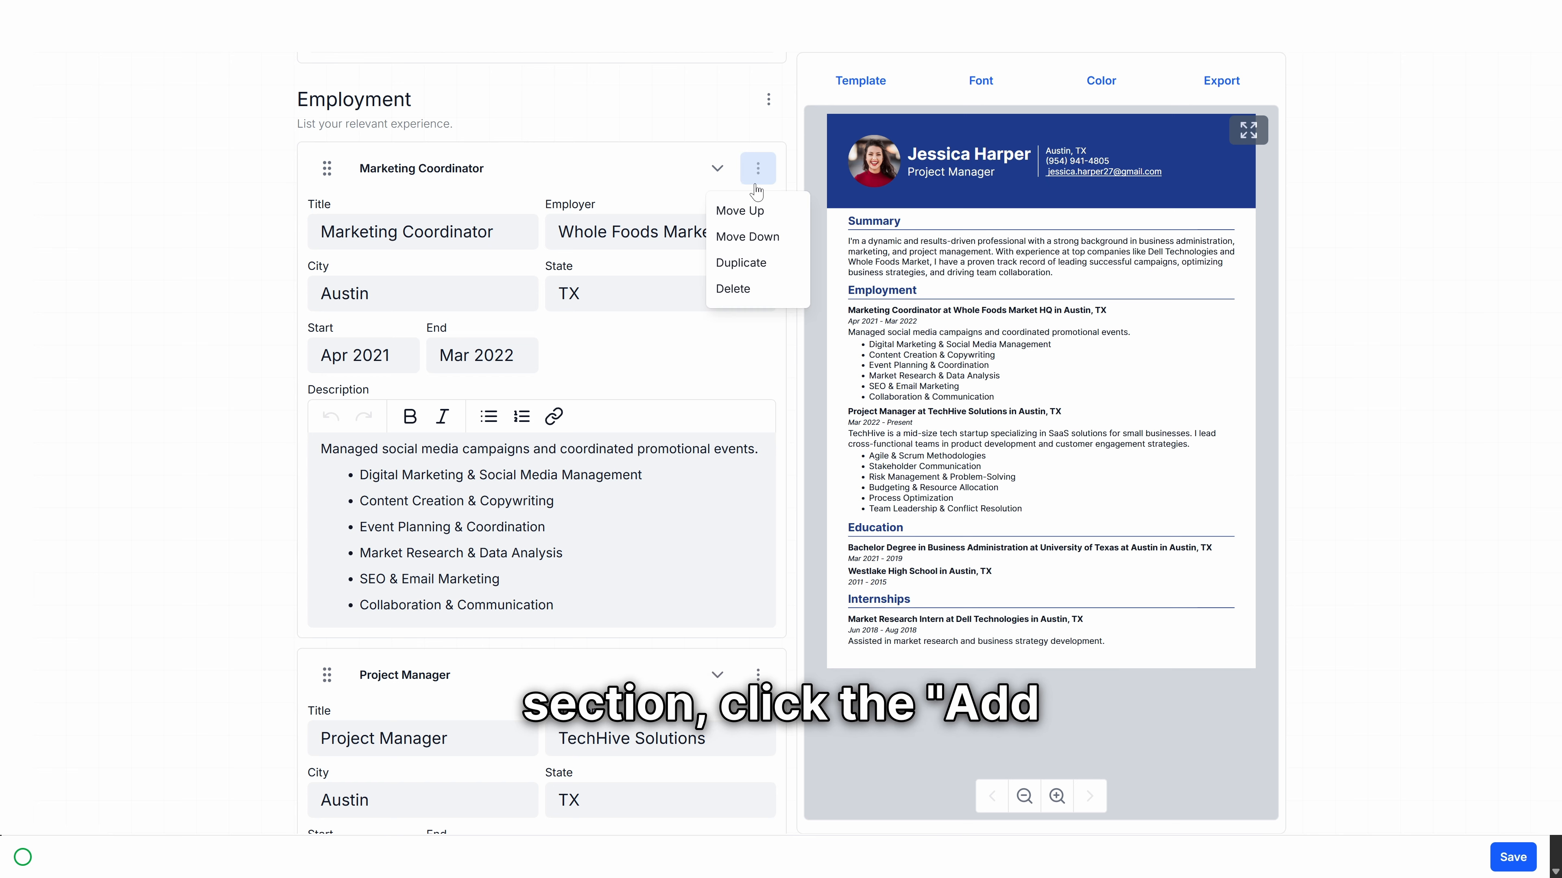
left_click(762, 187)
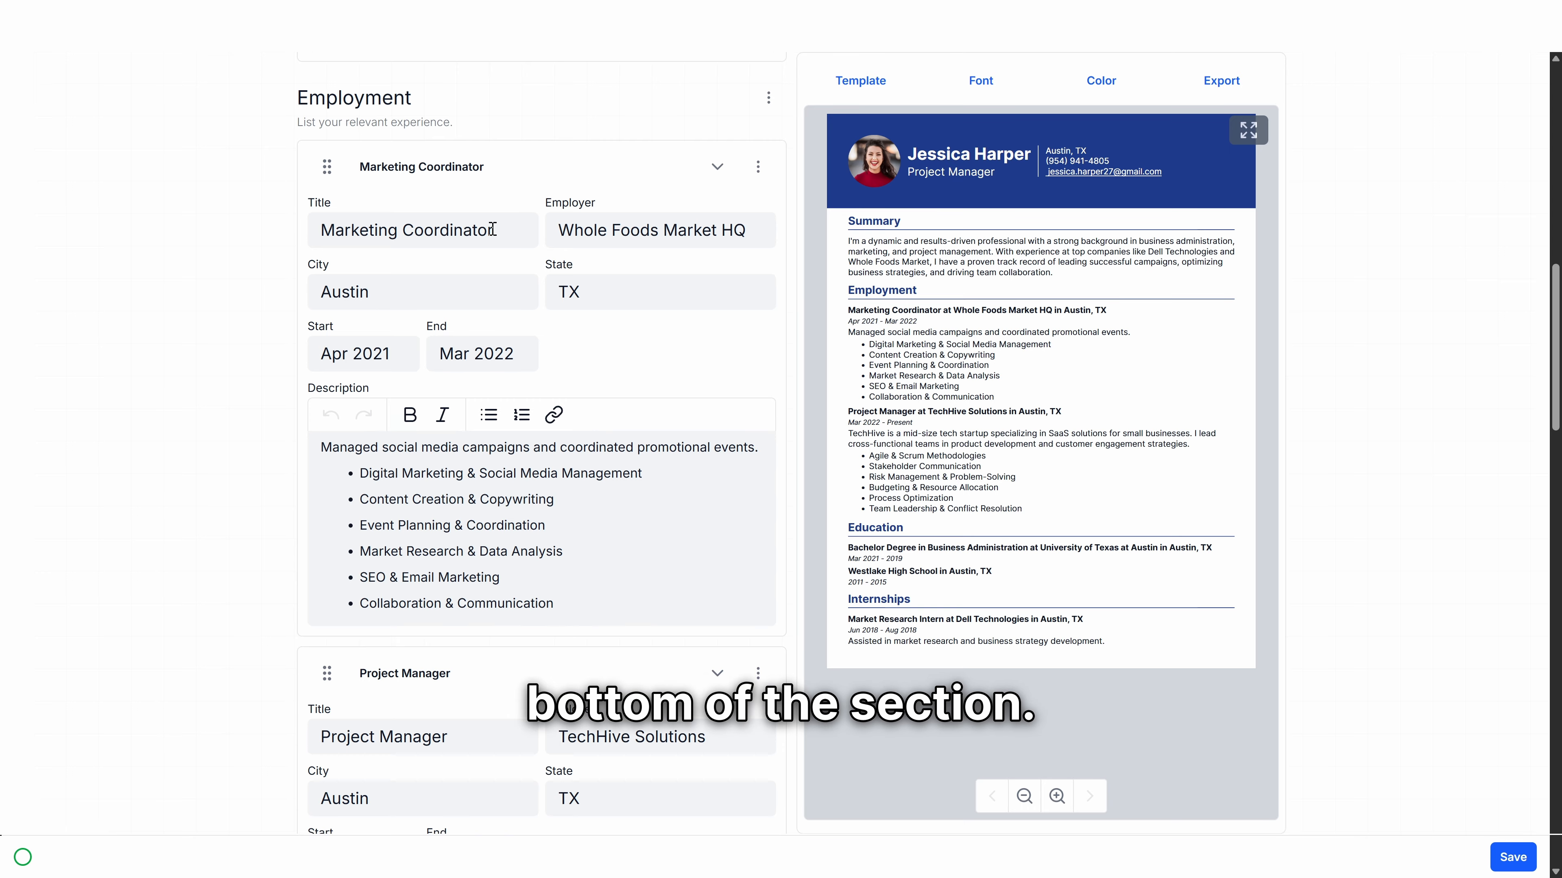
scroll(518, 236, "down", 4)
scroll(518, 236, "down", 3)
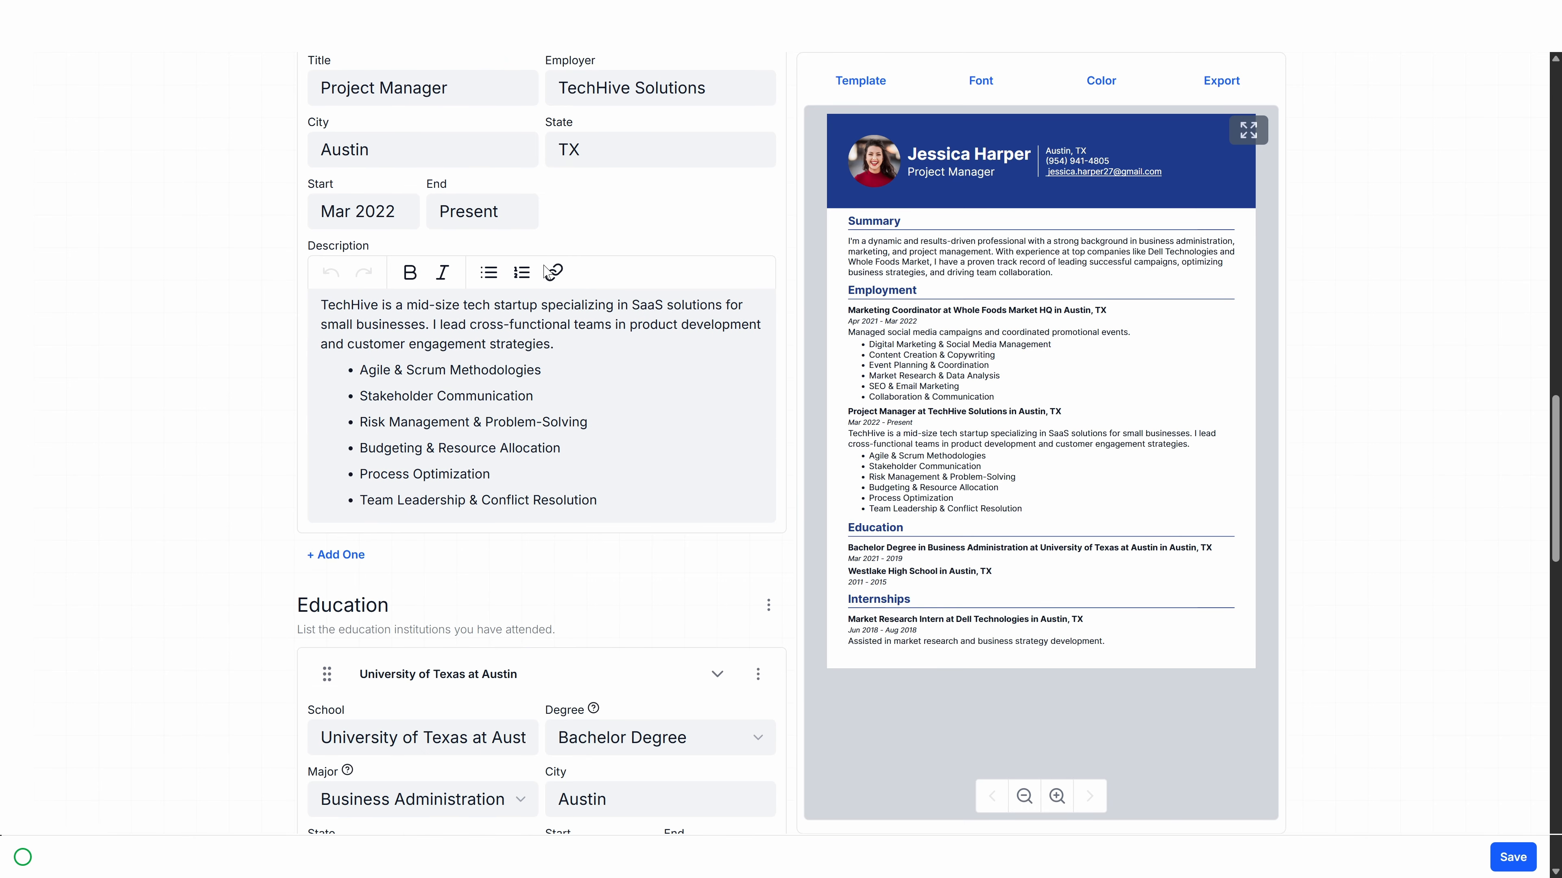
left_click(365, 556)
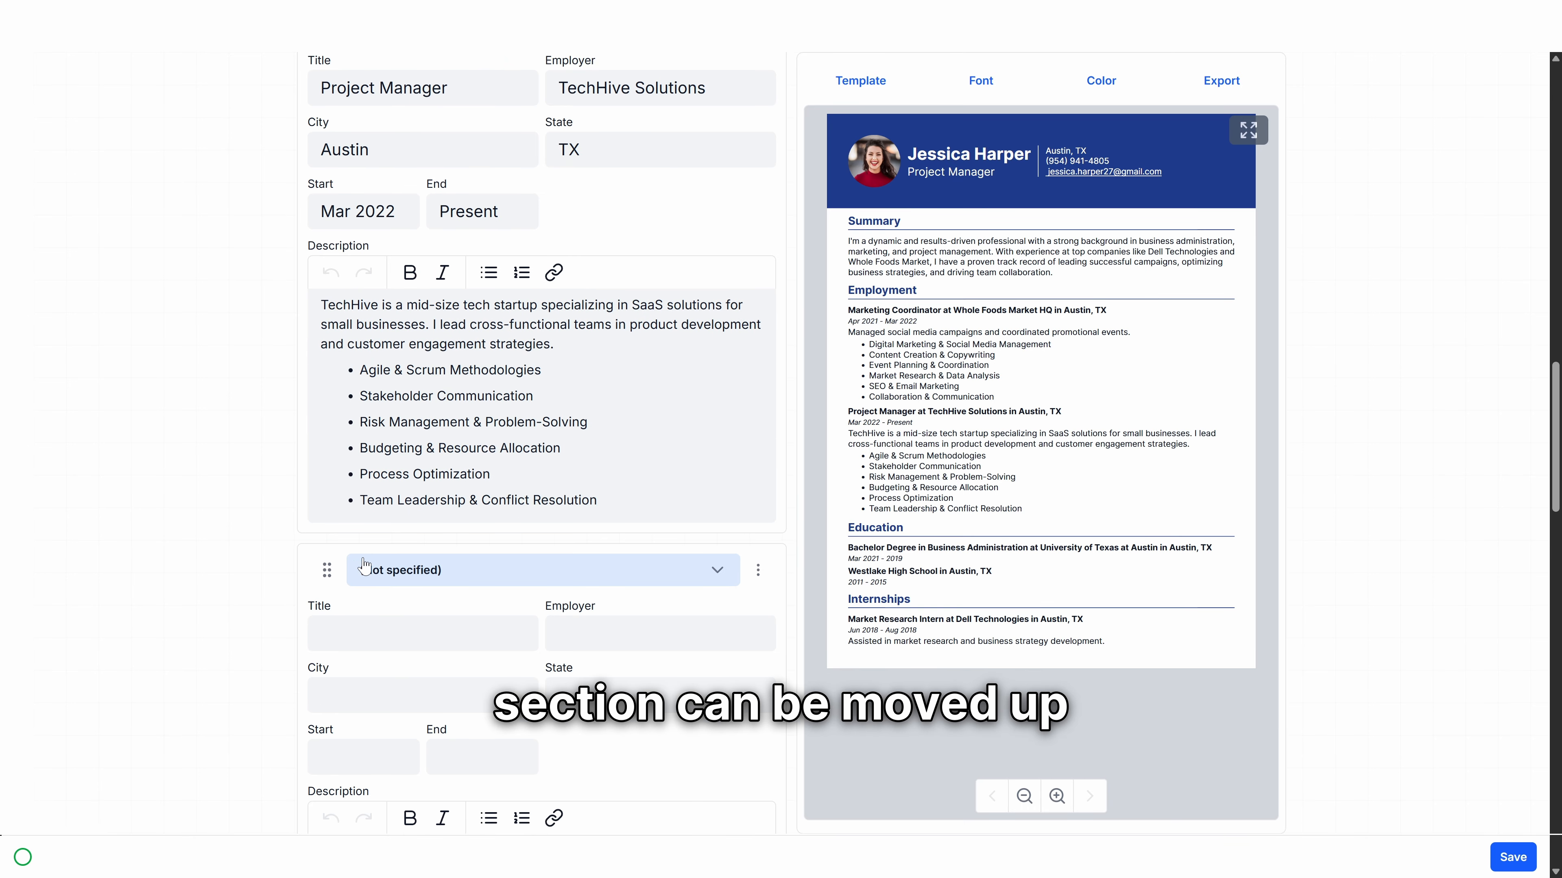
scroll(523, 516, "down", 3)
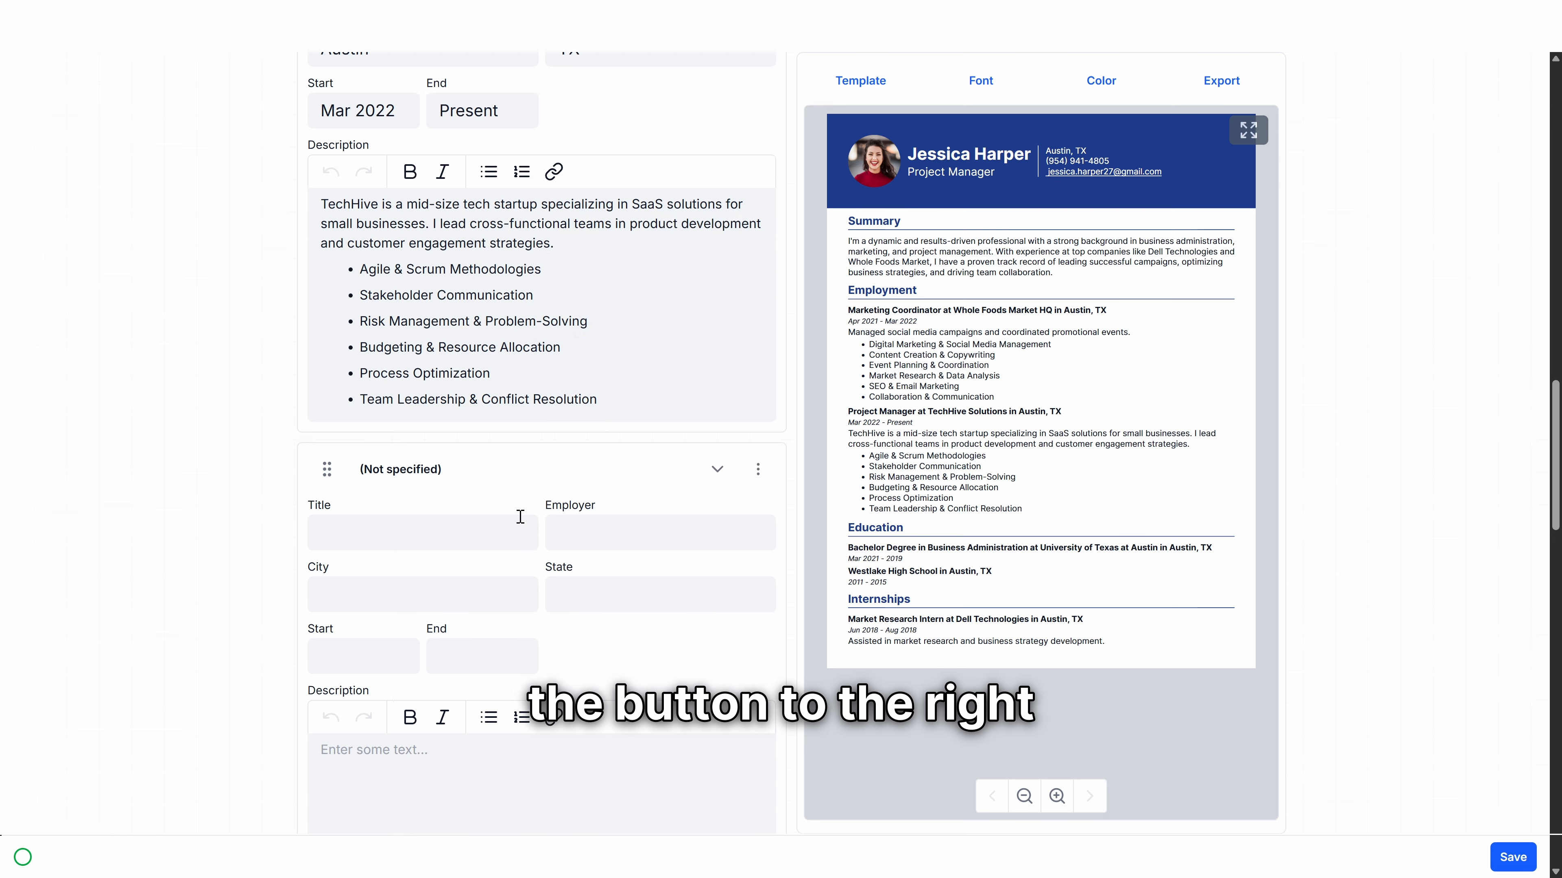
left_click(760, 407)
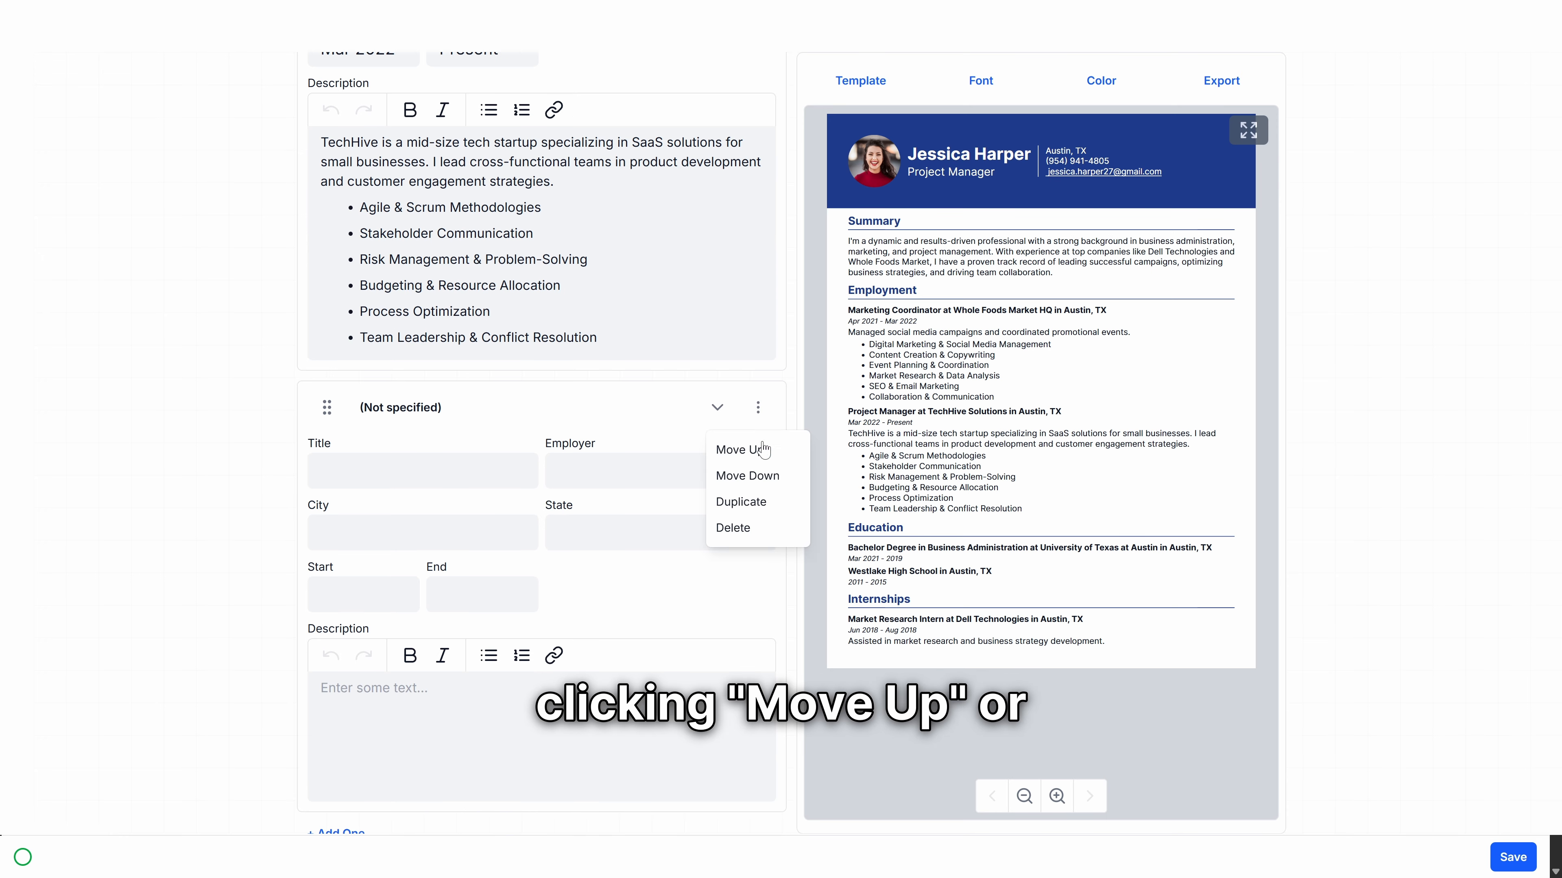
left_click(797, 367)
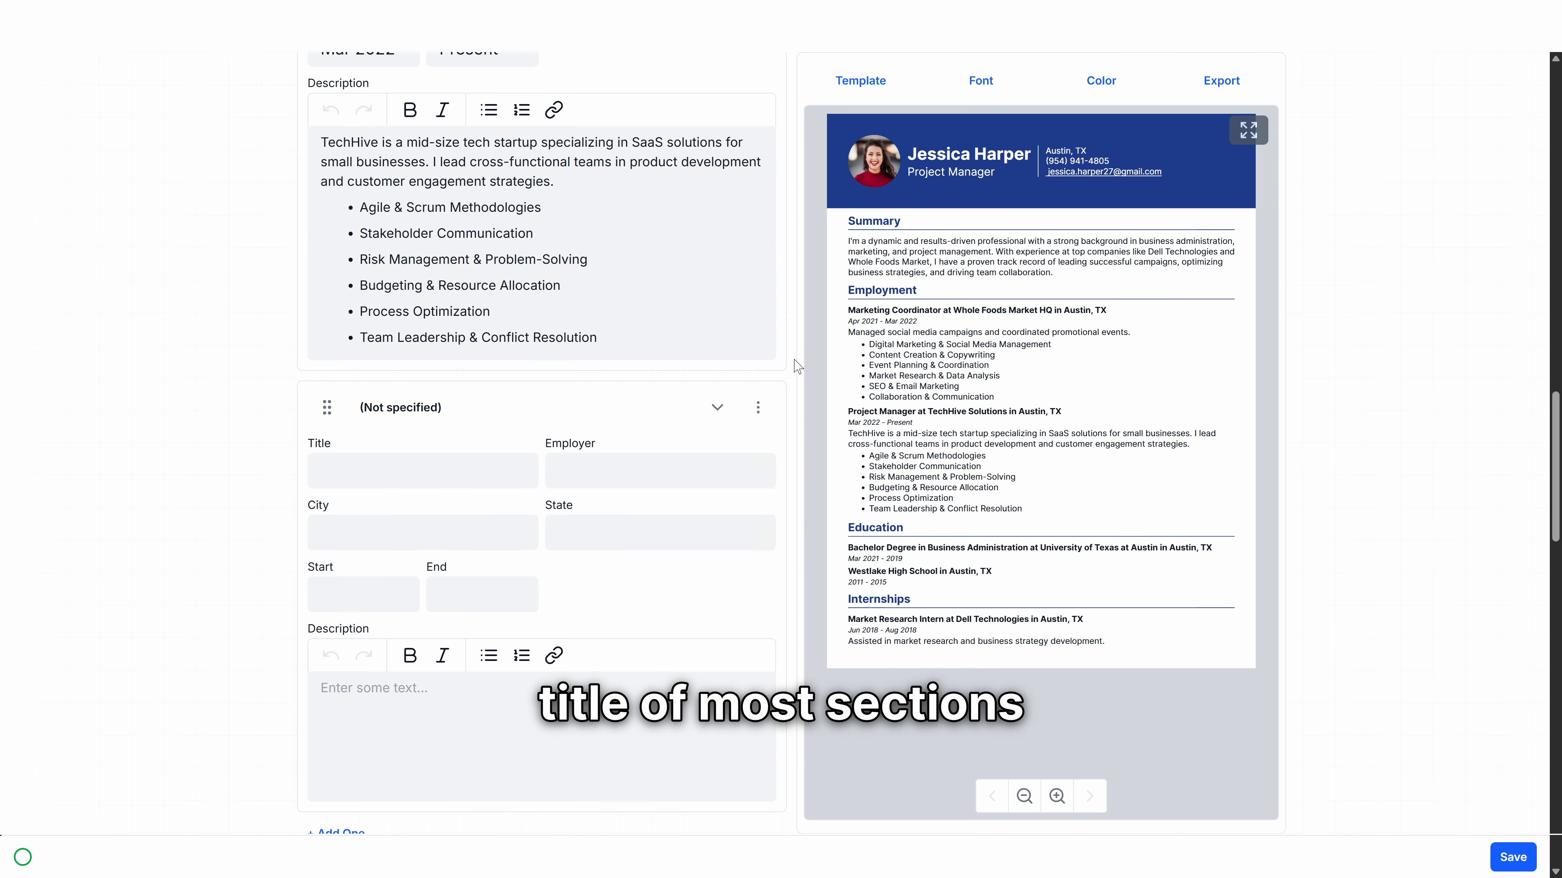
scroll(793, 376, "up", 15)
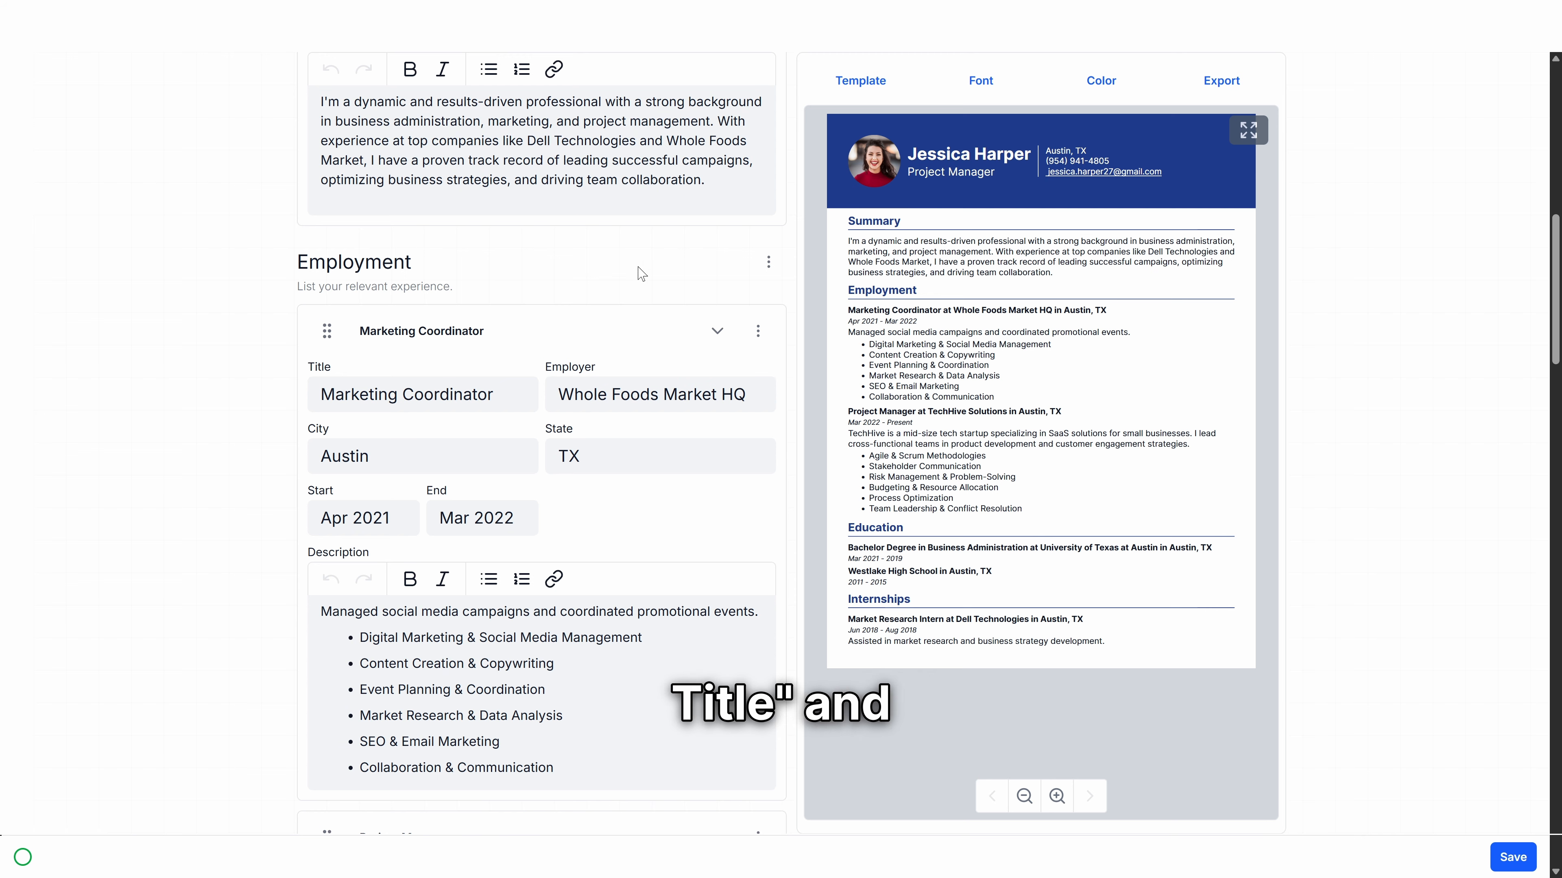
left_click(768, 261)
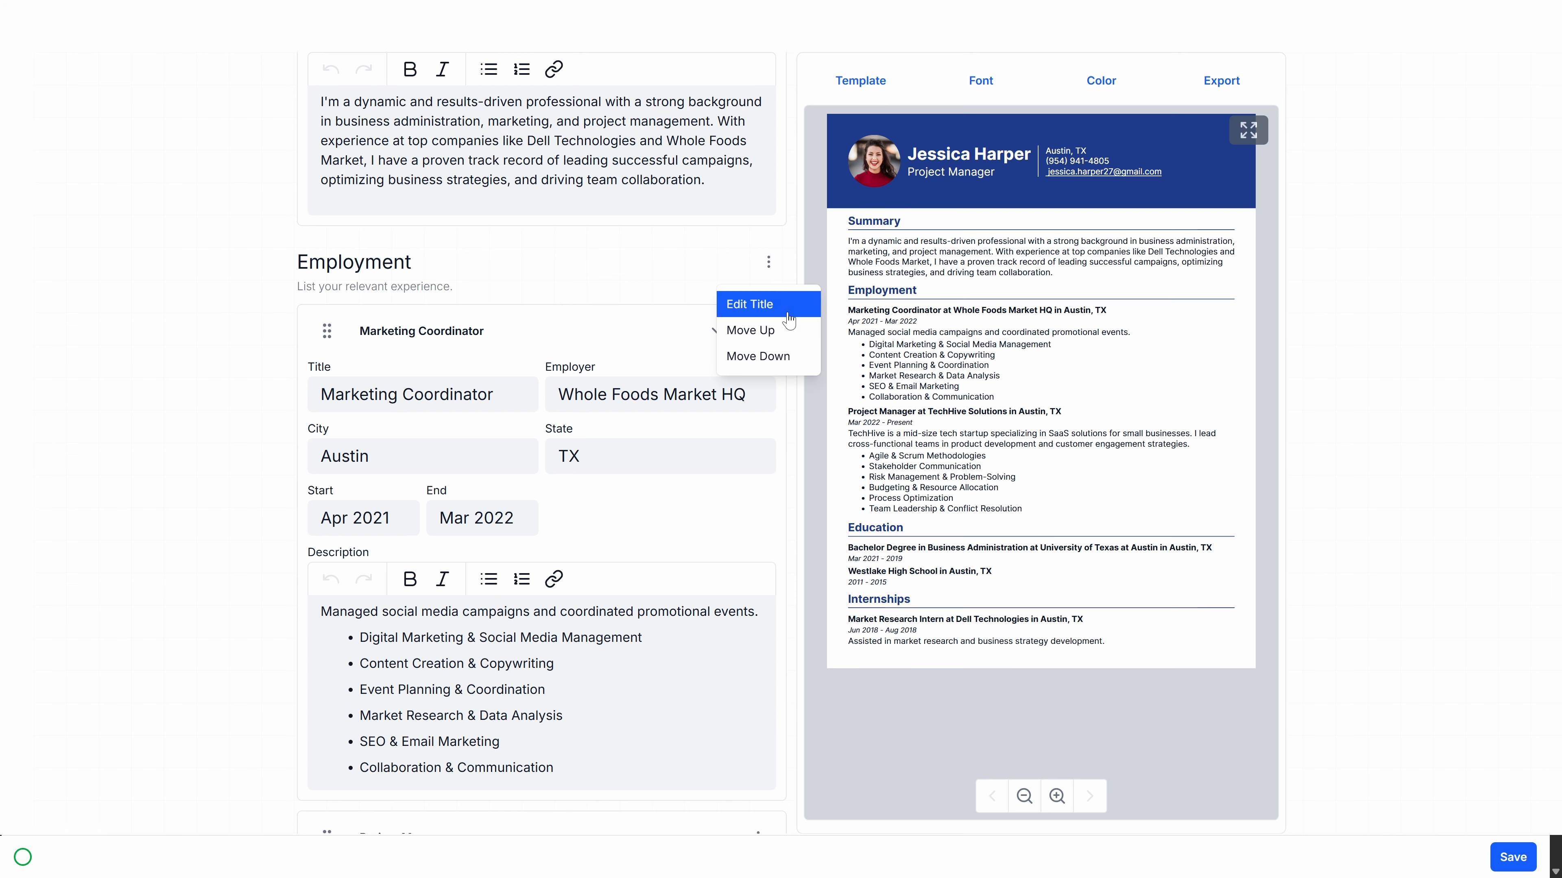
left_click(790, 315)
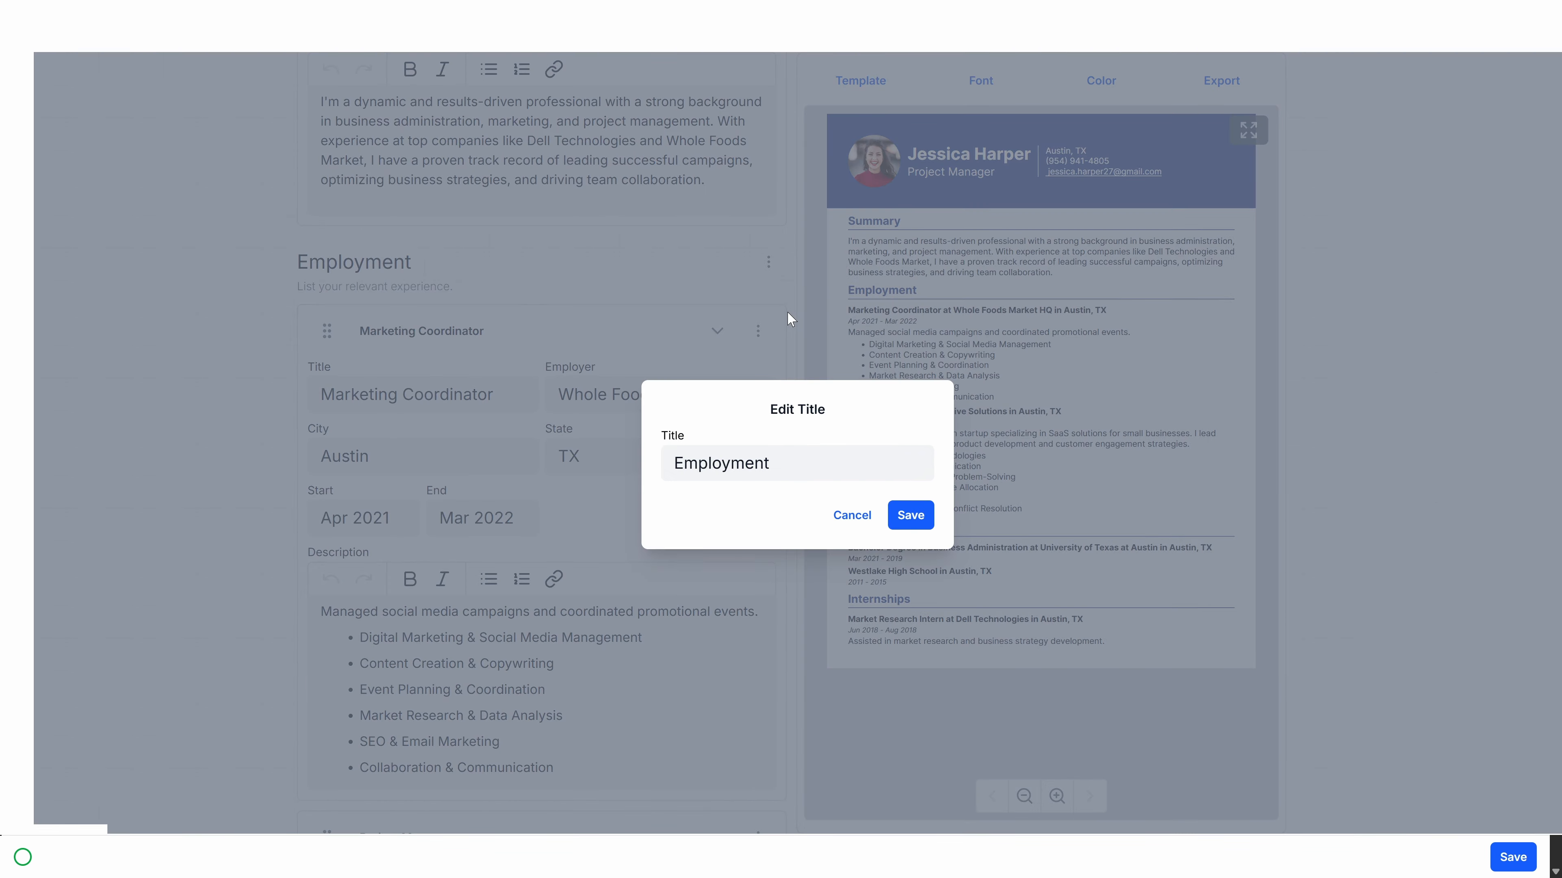
left_click(912, 515)
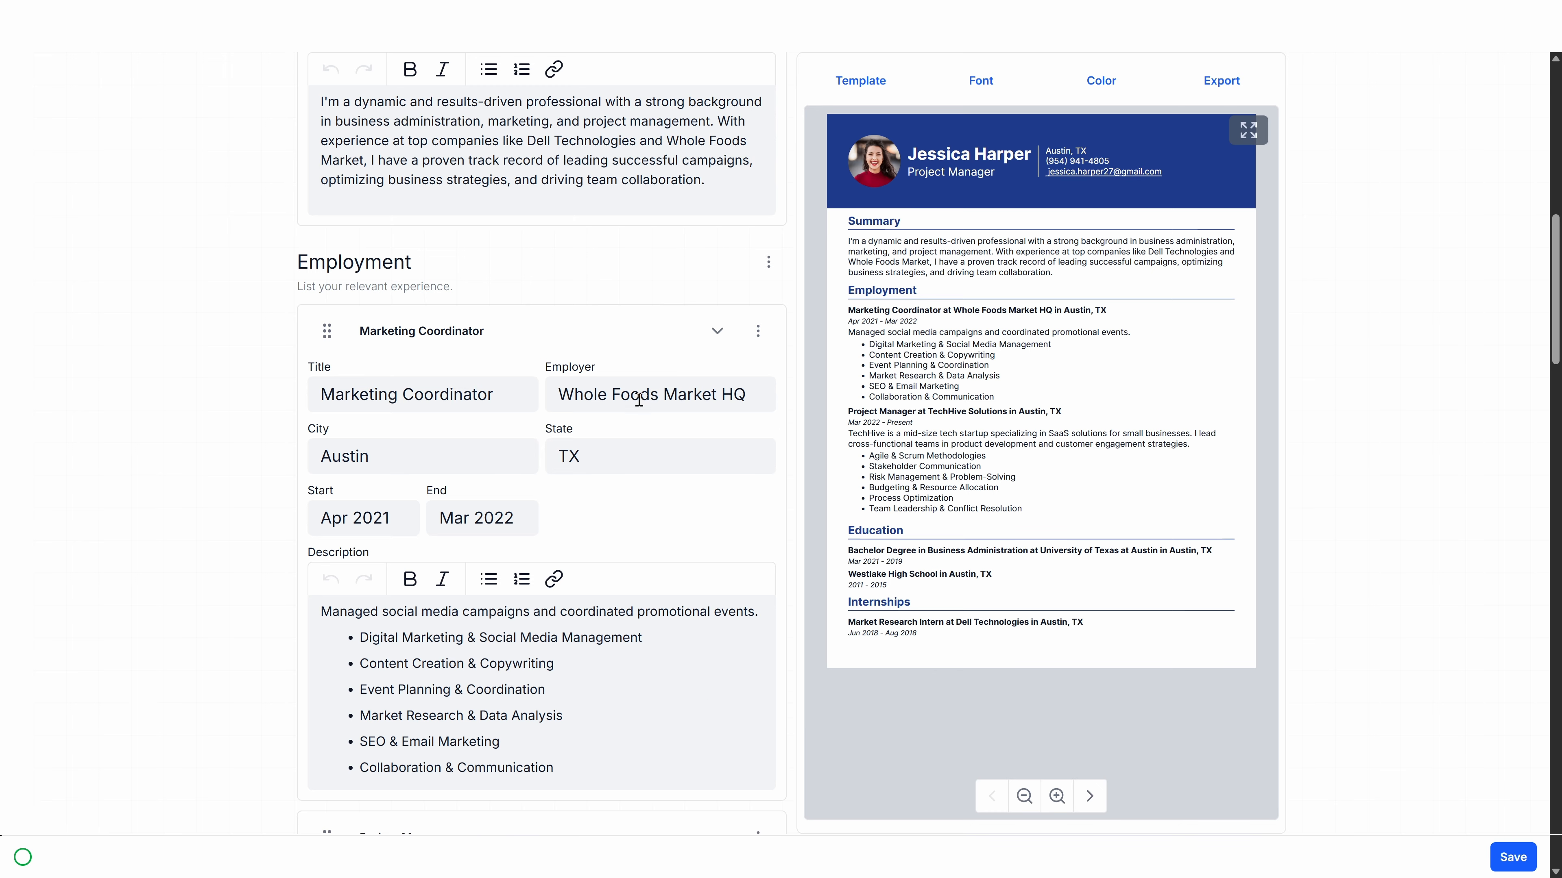
scroll(707, 513, "down", 15)
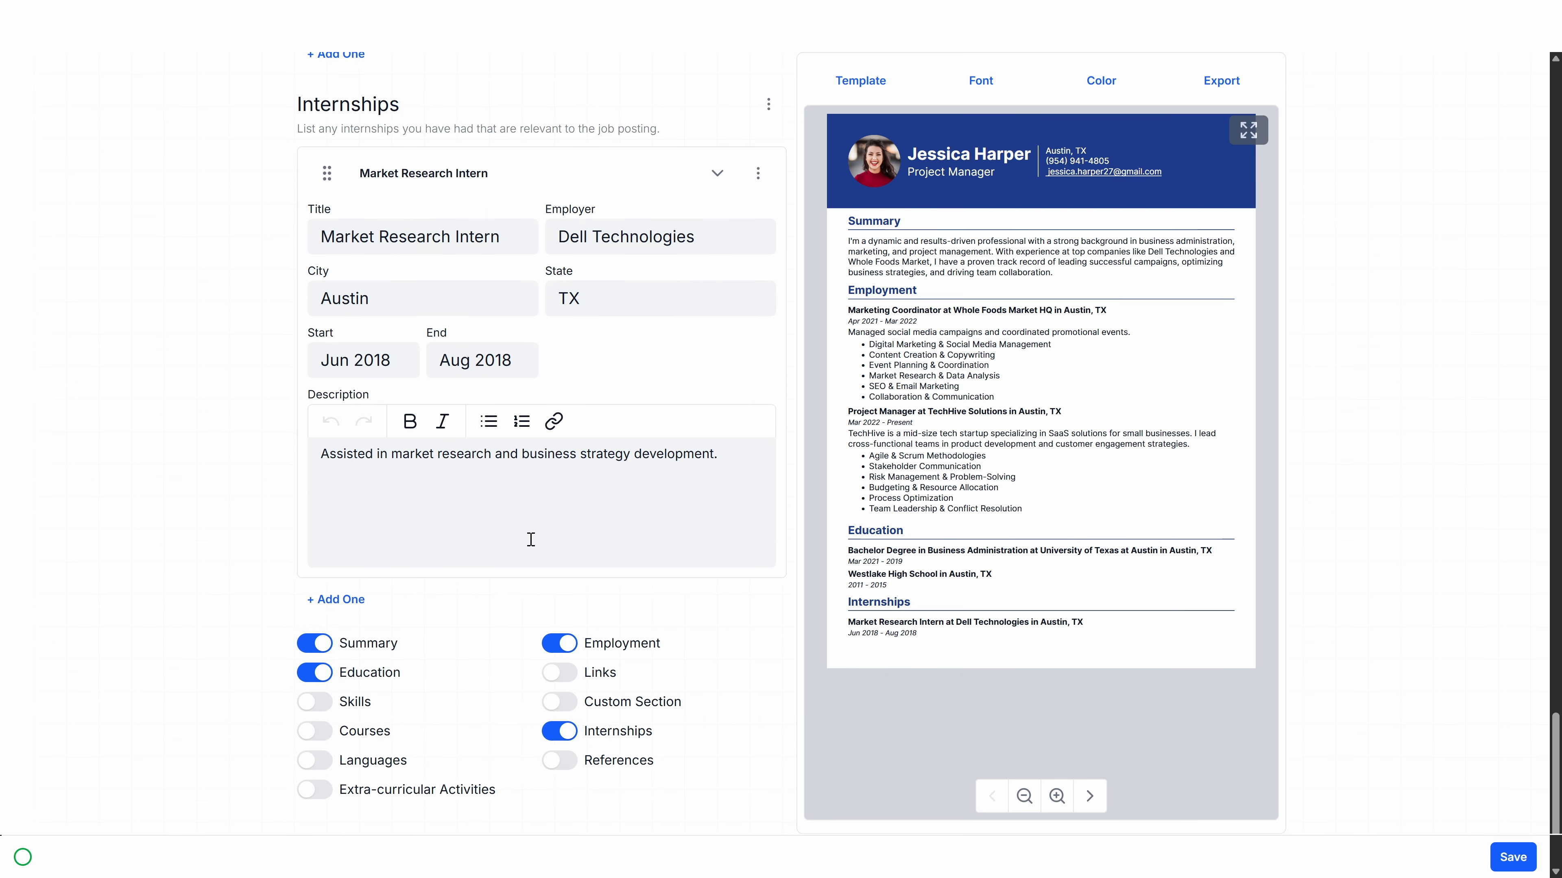
left_click(315, 673)
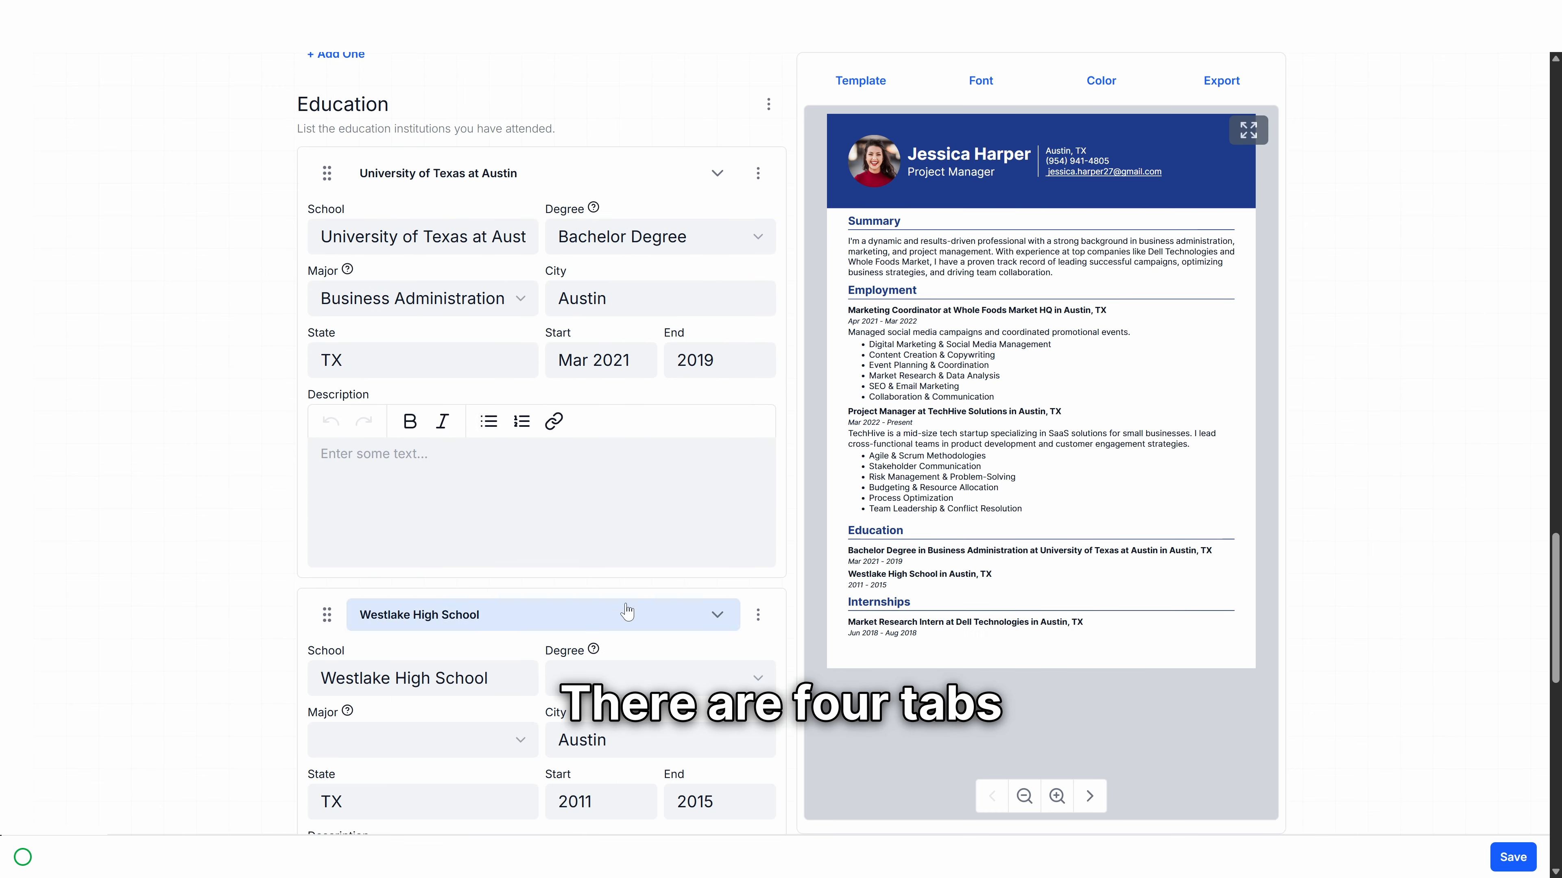
scroll(737, 383, "up", 15)
scroll(921, 277, "up", 7)
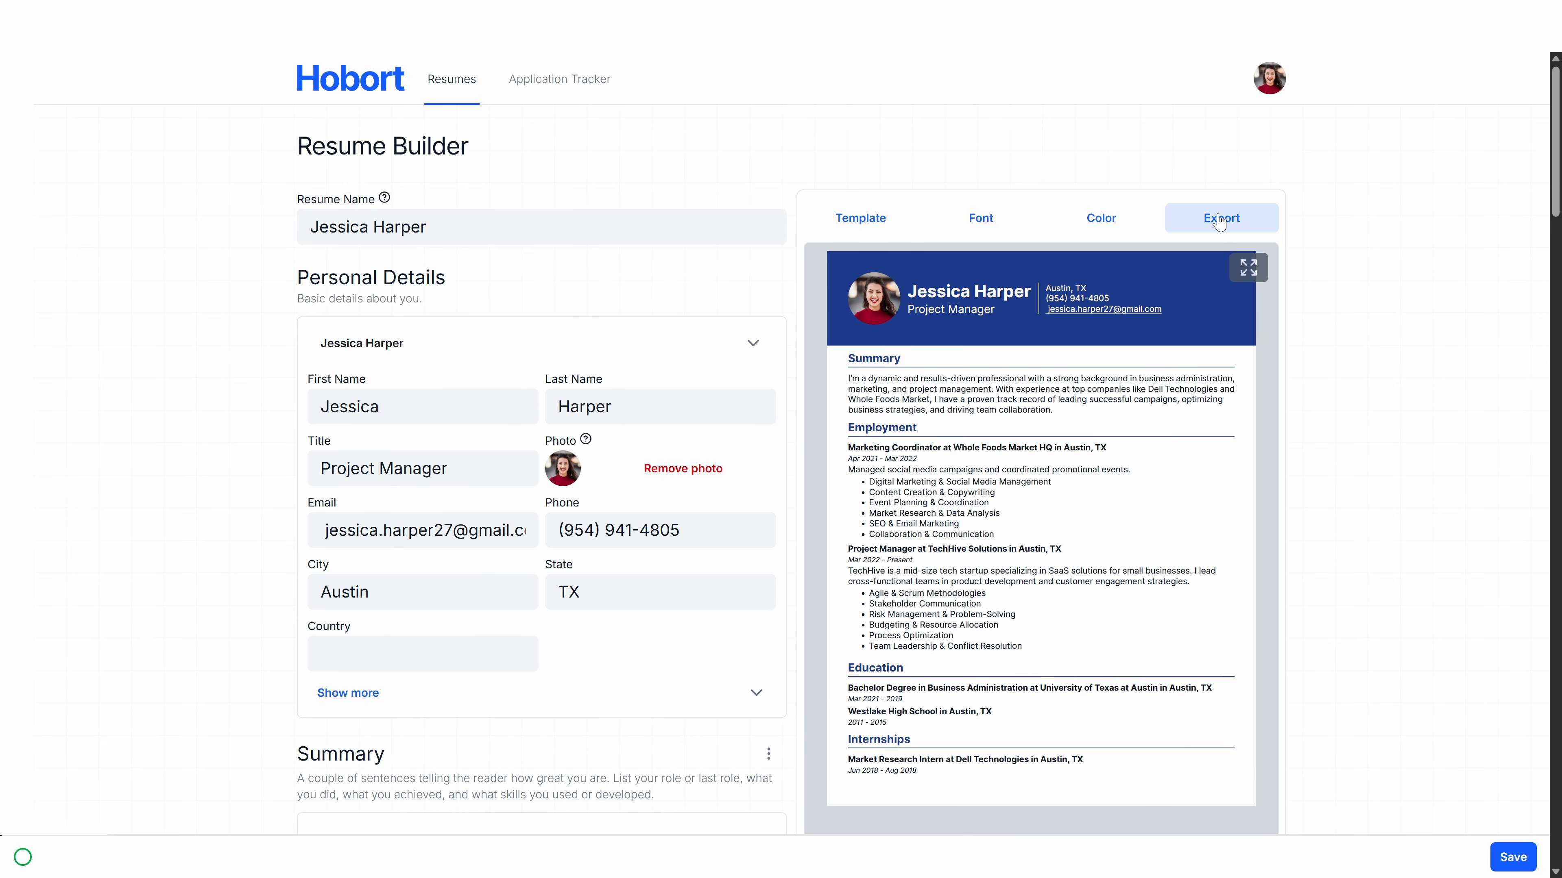
Step: Choose Exotic Shorthair (Right) from the Template dropdown in the template settings
left_click(868, 217)
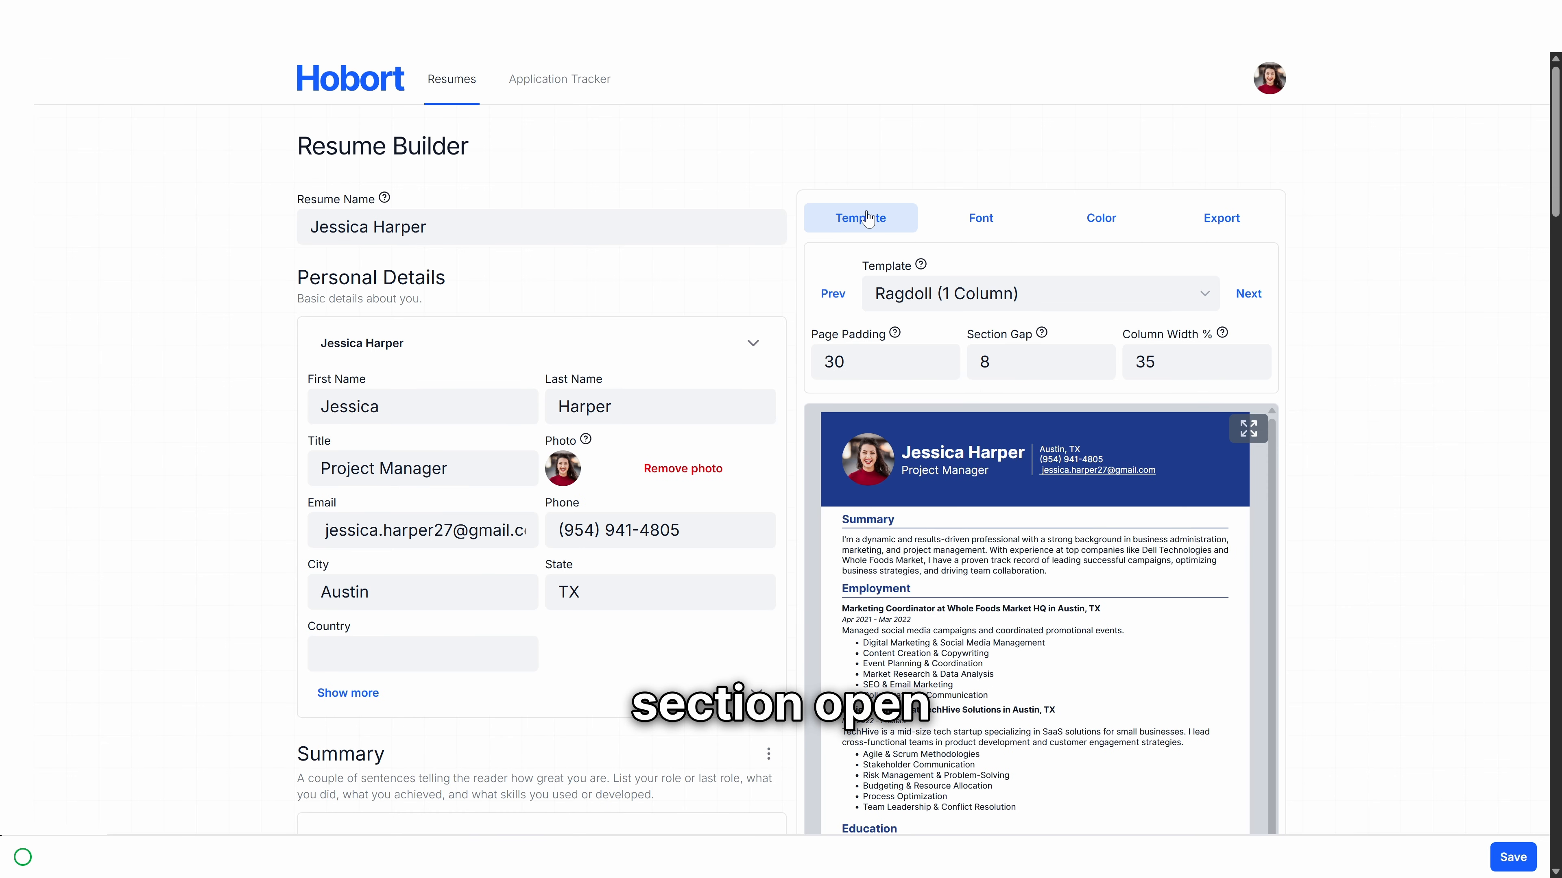
left_click(868, 218)
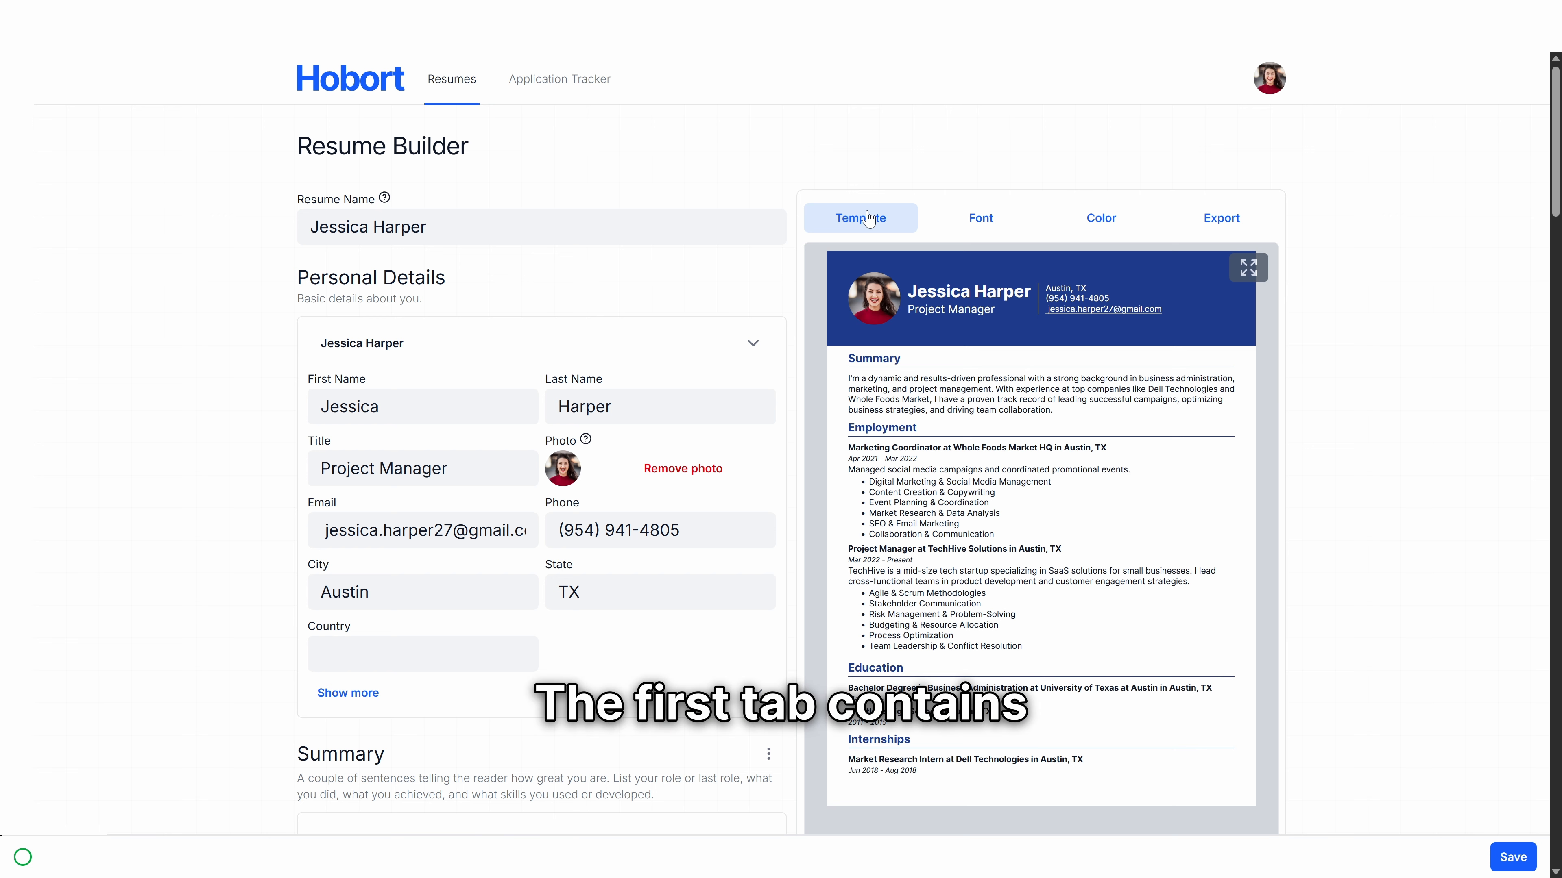
left_click(870, 217)
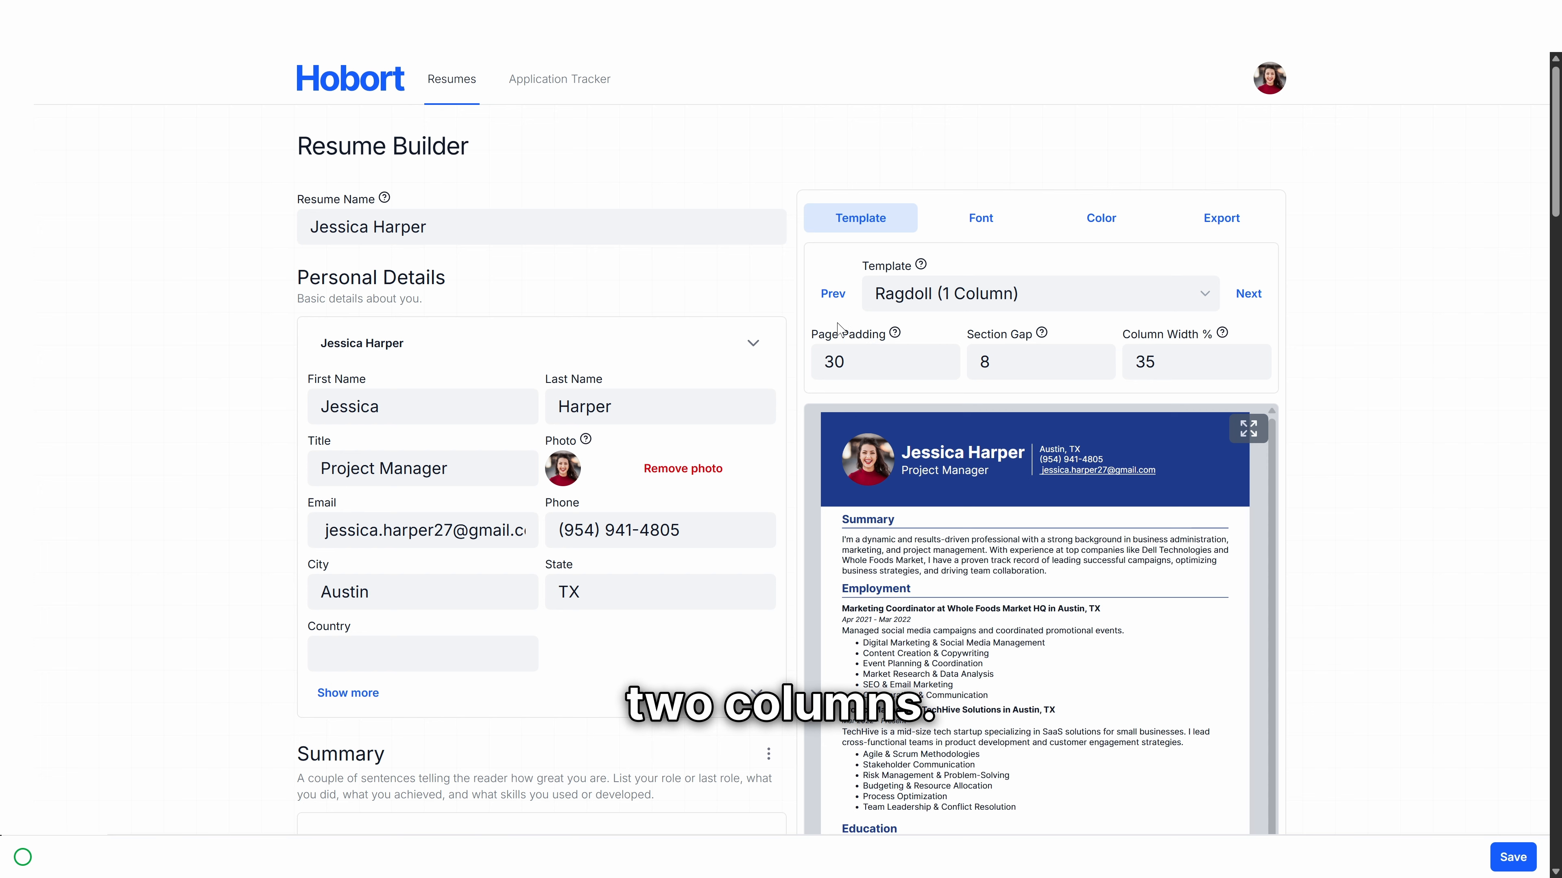
left_click(1058, 292)
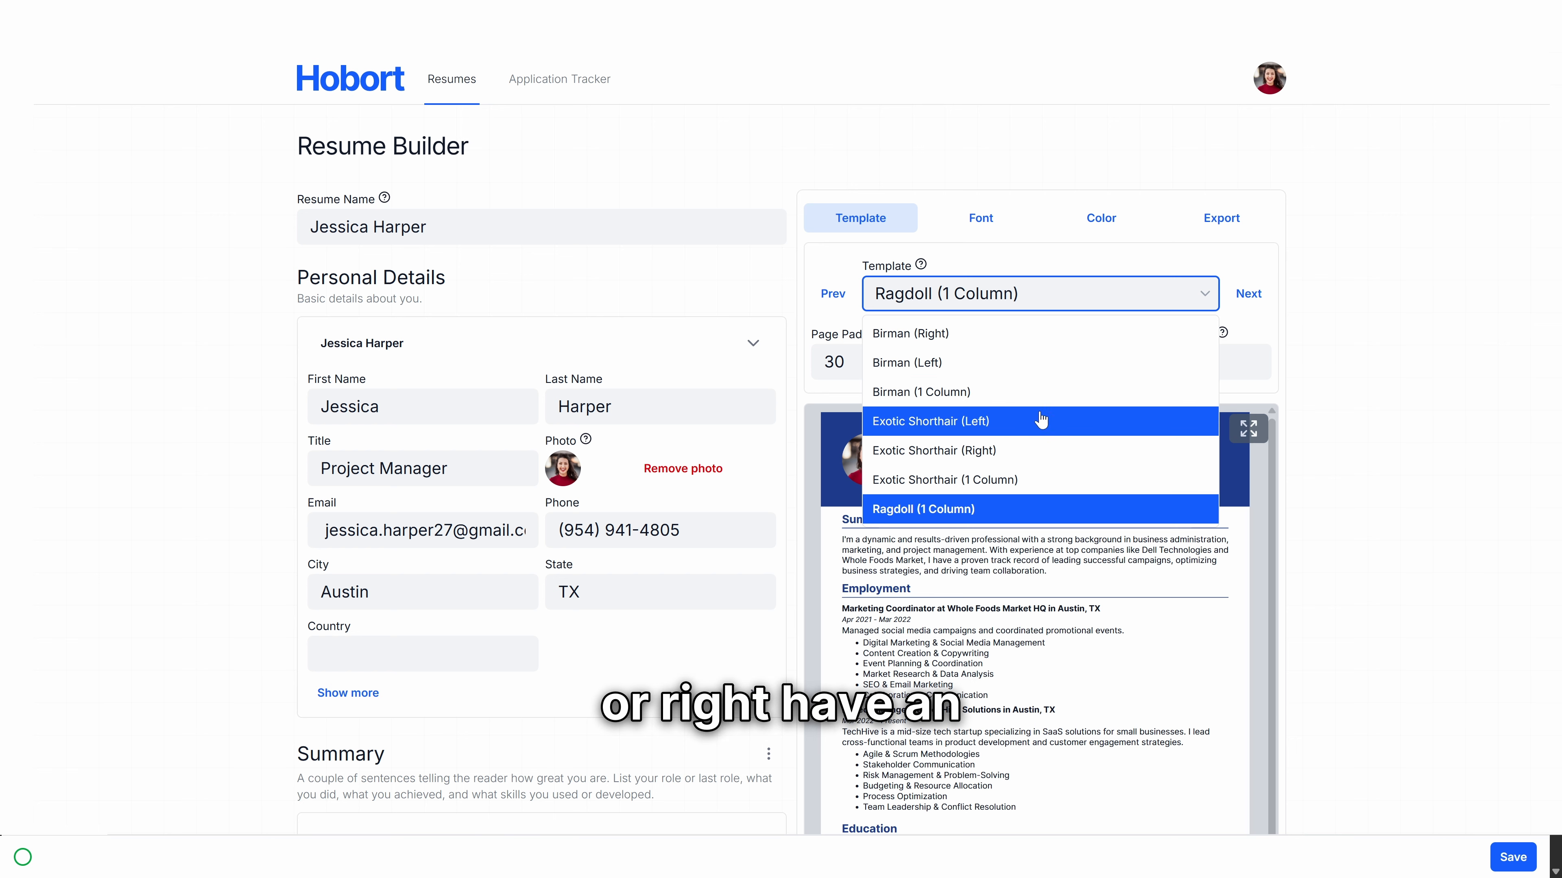
left_click(1043, 449)
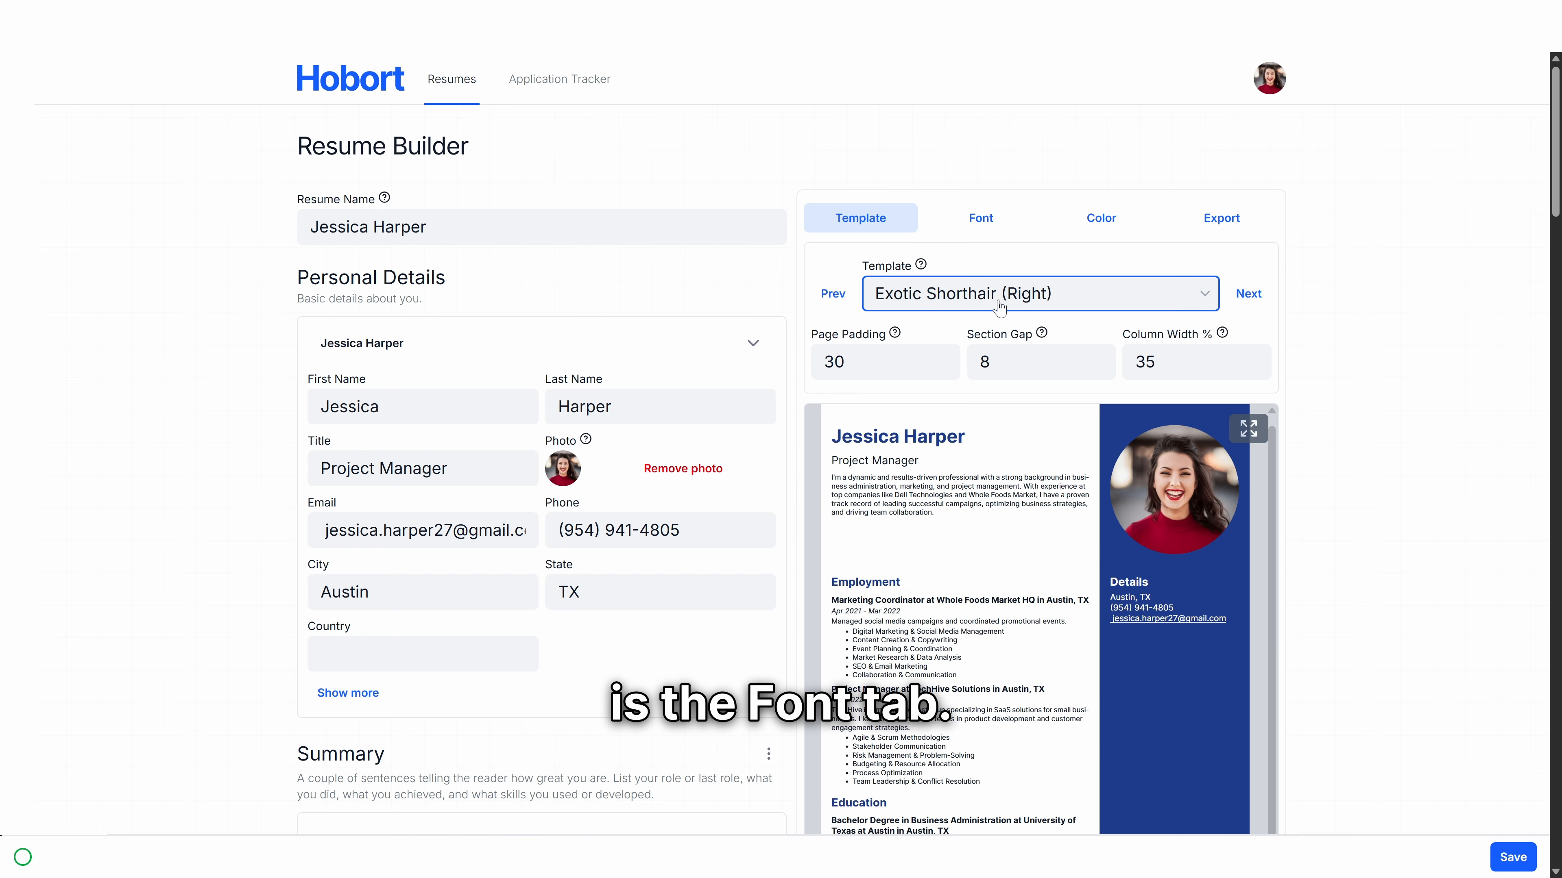
Step: Open the Font settings and check the body and title font lists, keeping Inter unchanged
left_click(1000, 219)
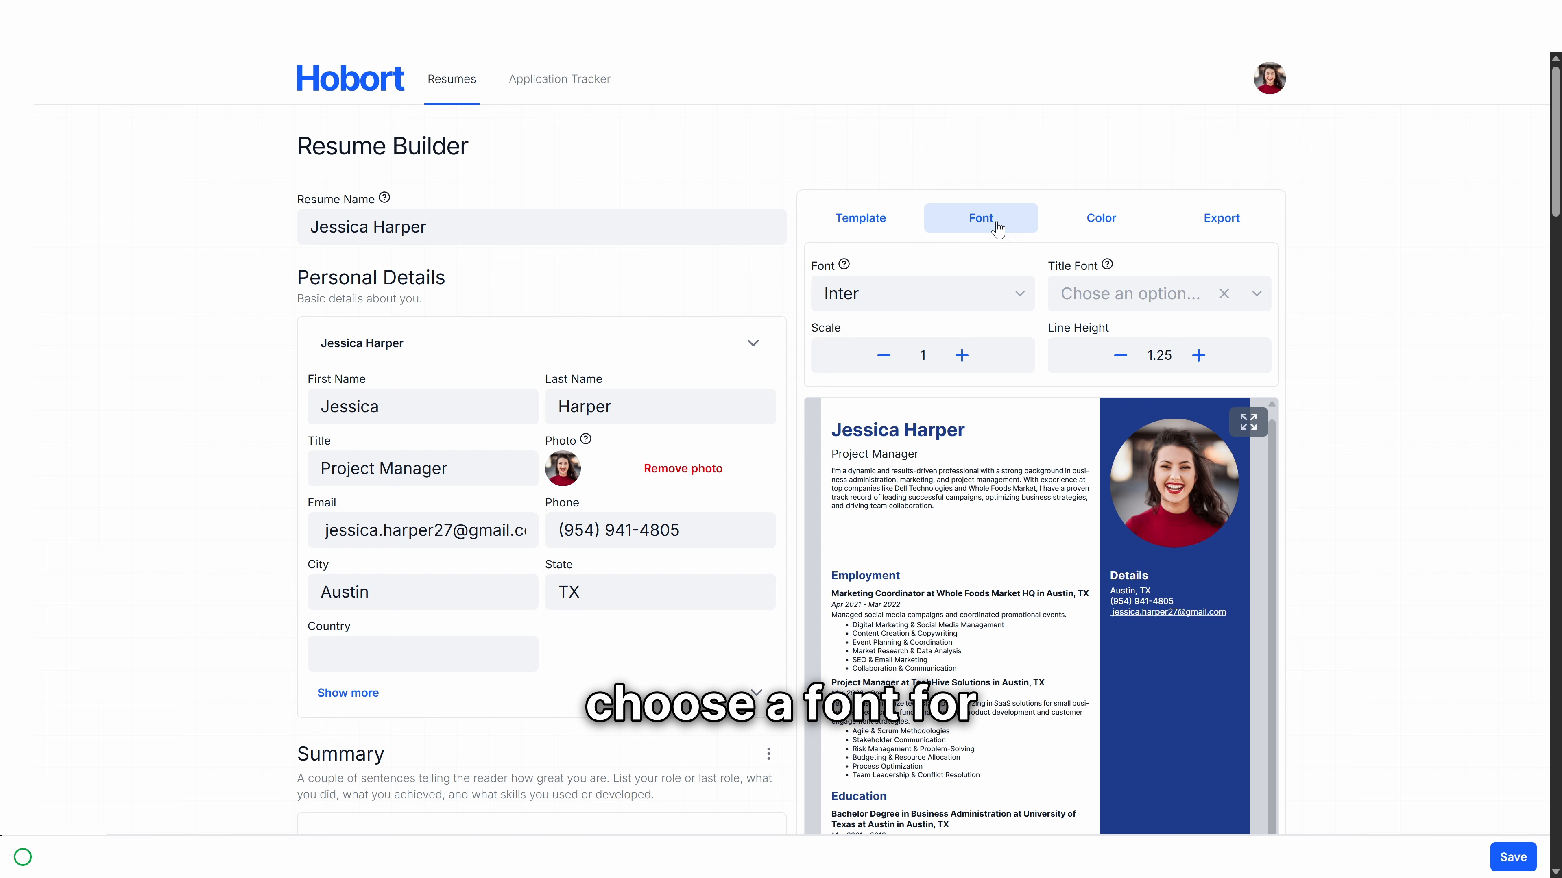
left_click(1001, 304)
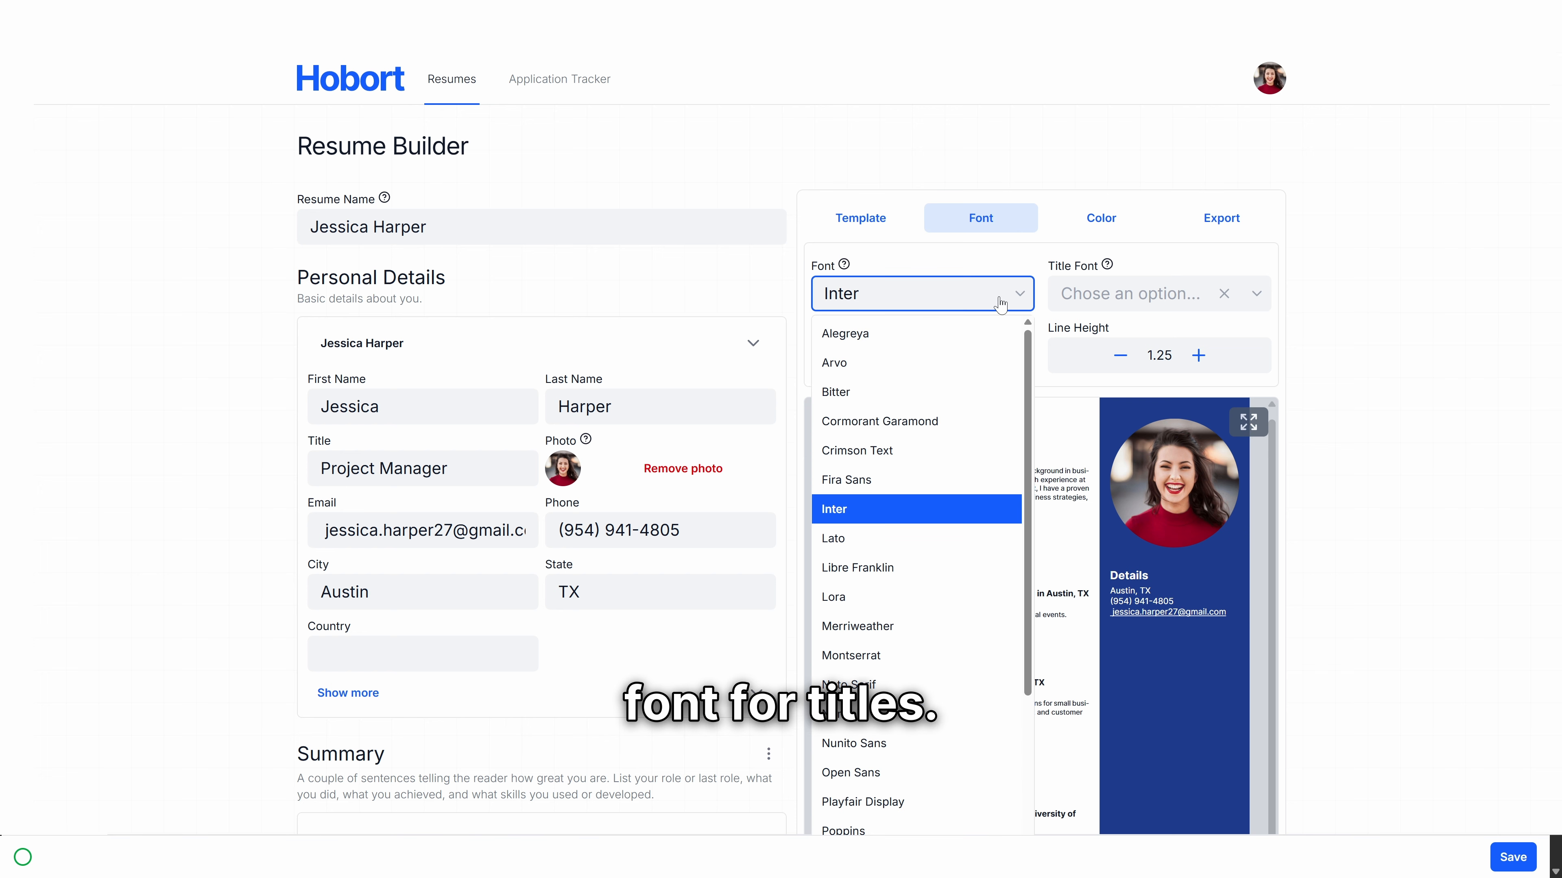
left_click(999, 301)
left_click(1129, 296)
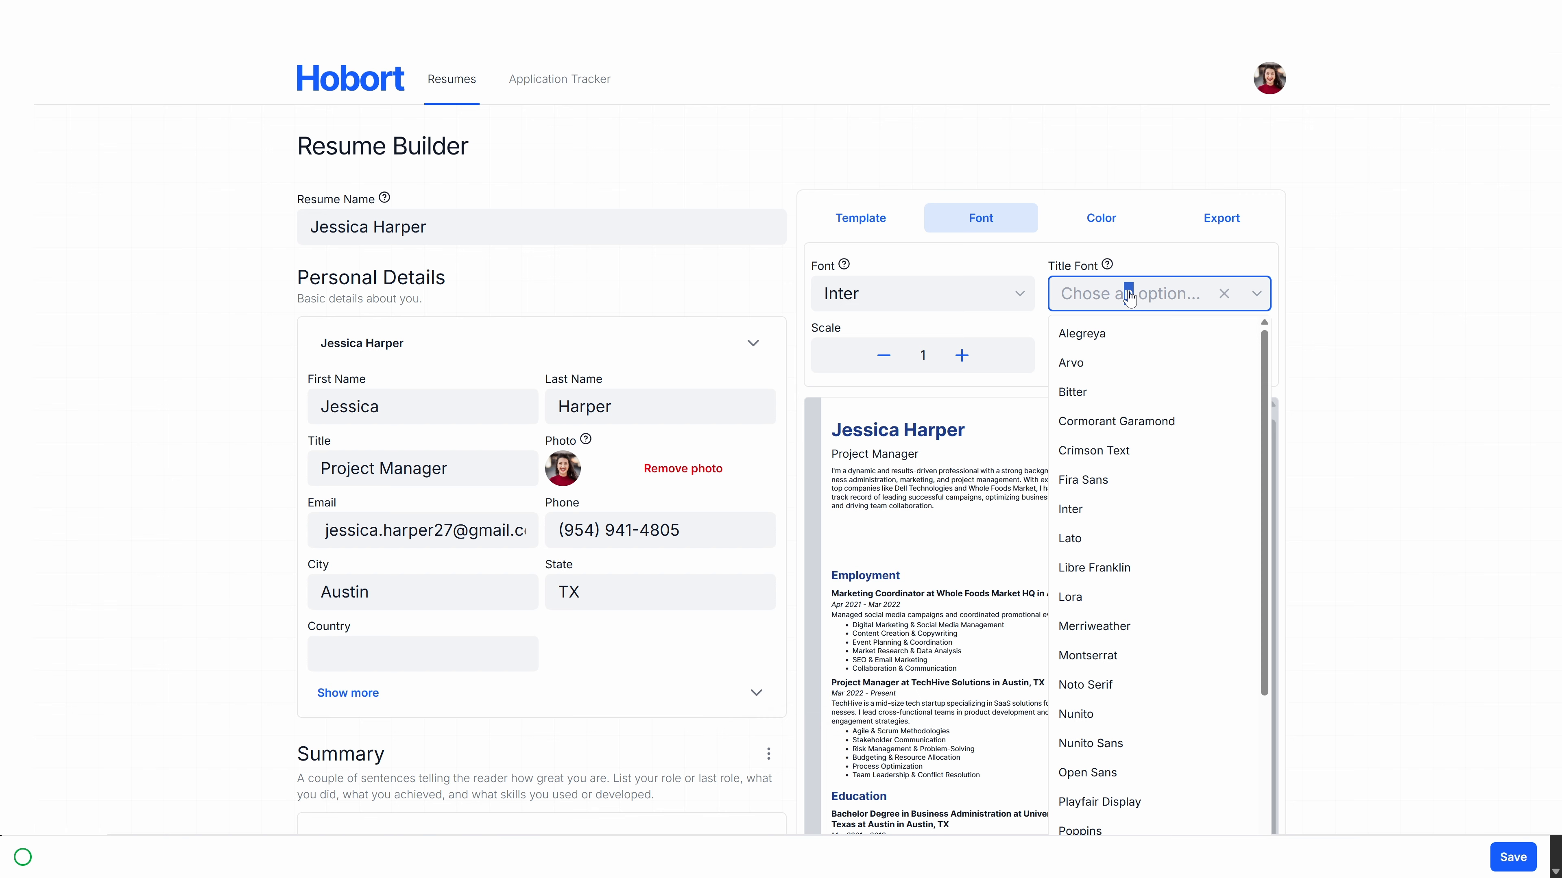
left_click(1129, 296)
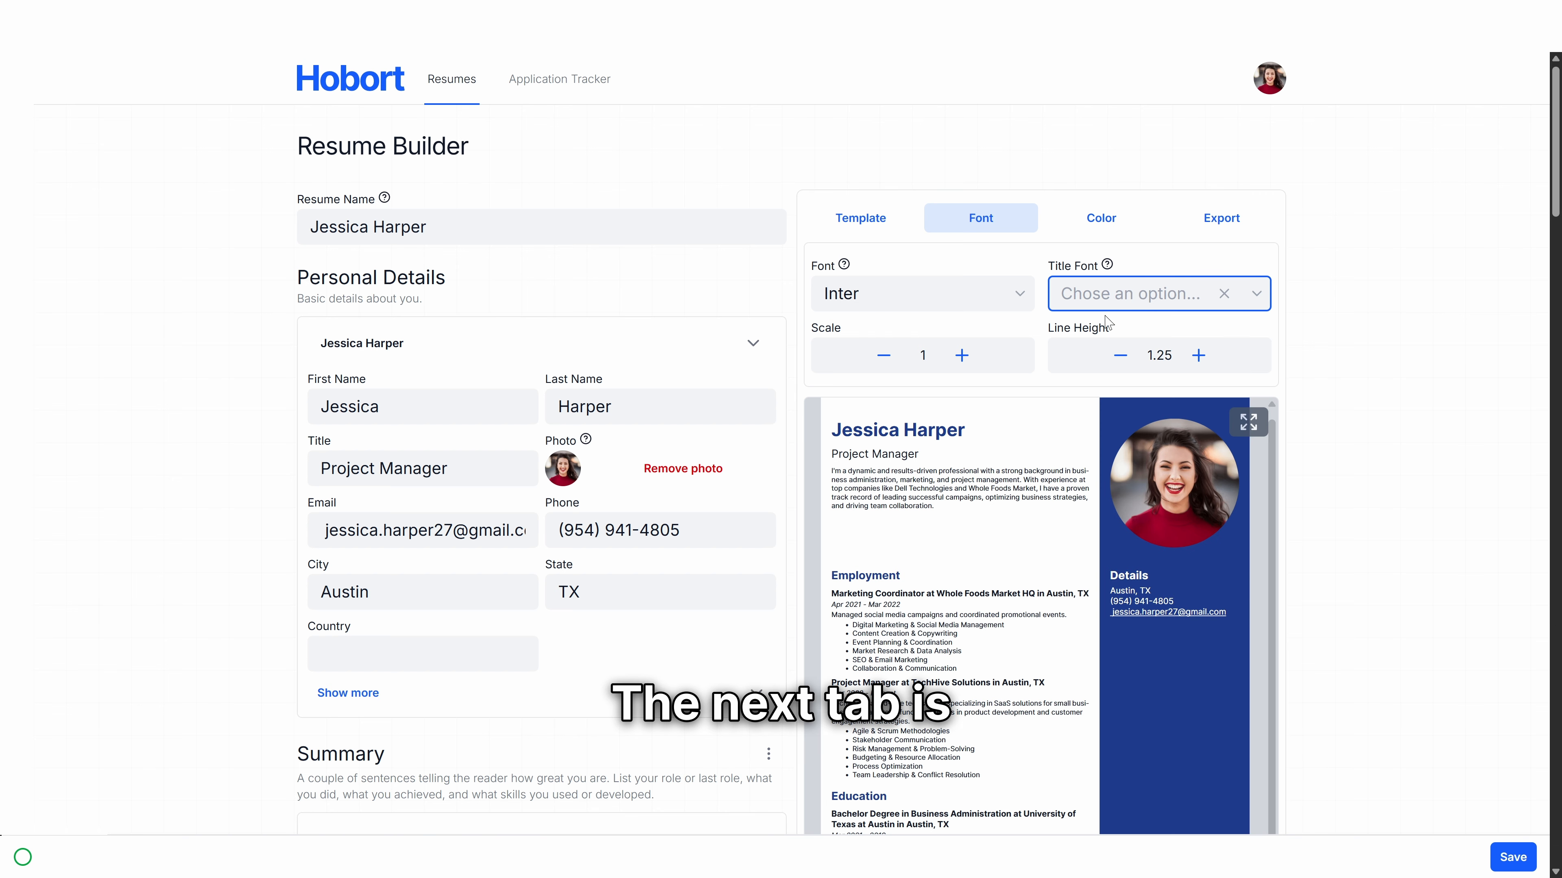
Step: Set the secondary color to the purple swatch, leaving the primary color unchanged
left_click(1110, 217)
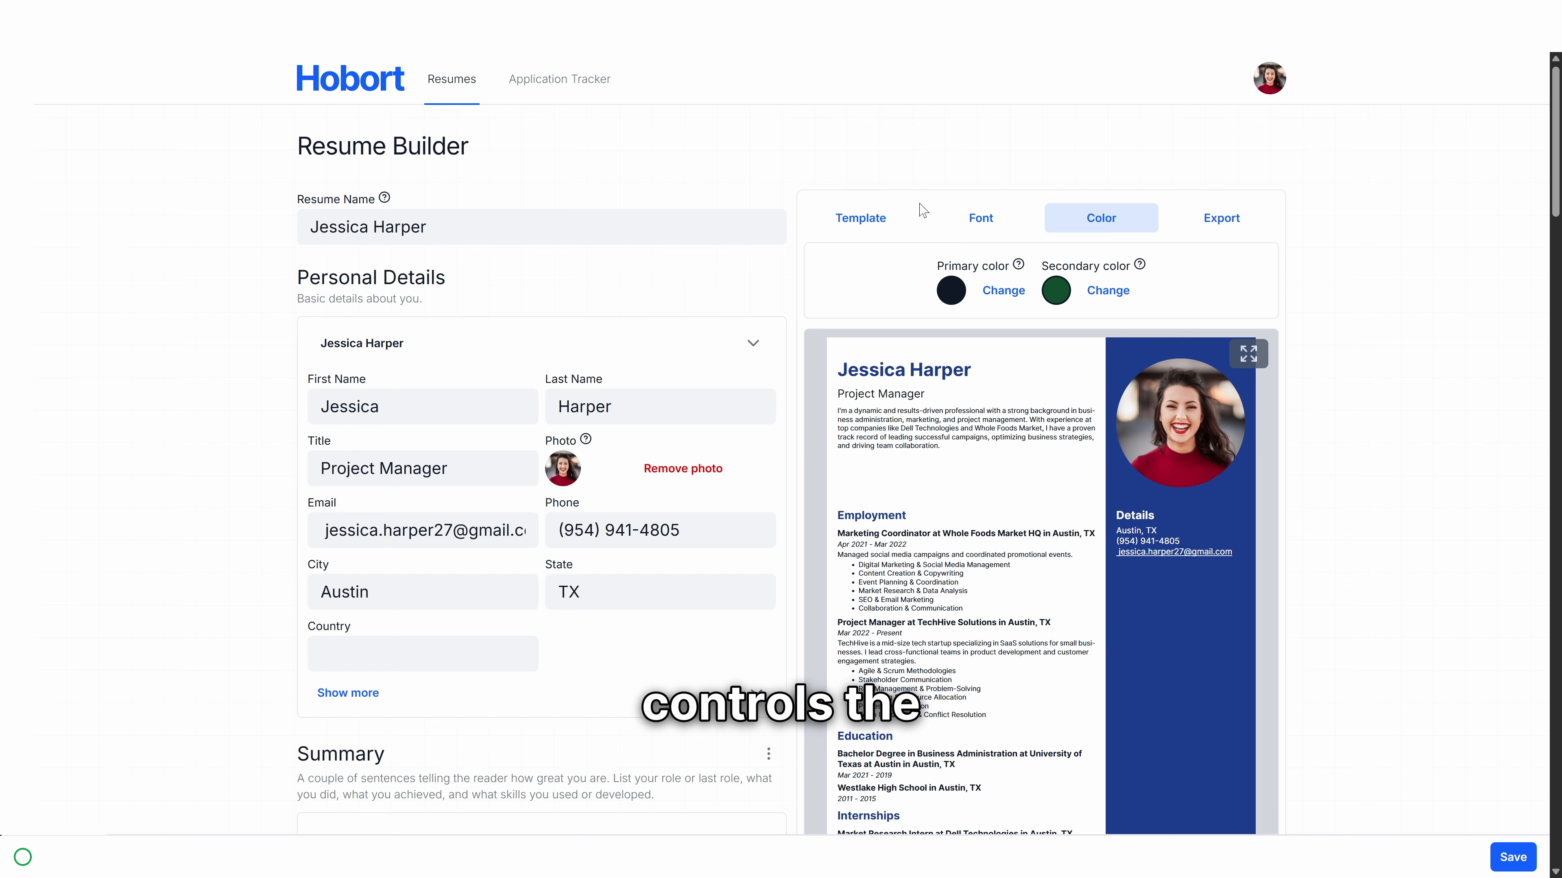
left_click(1004, 298)
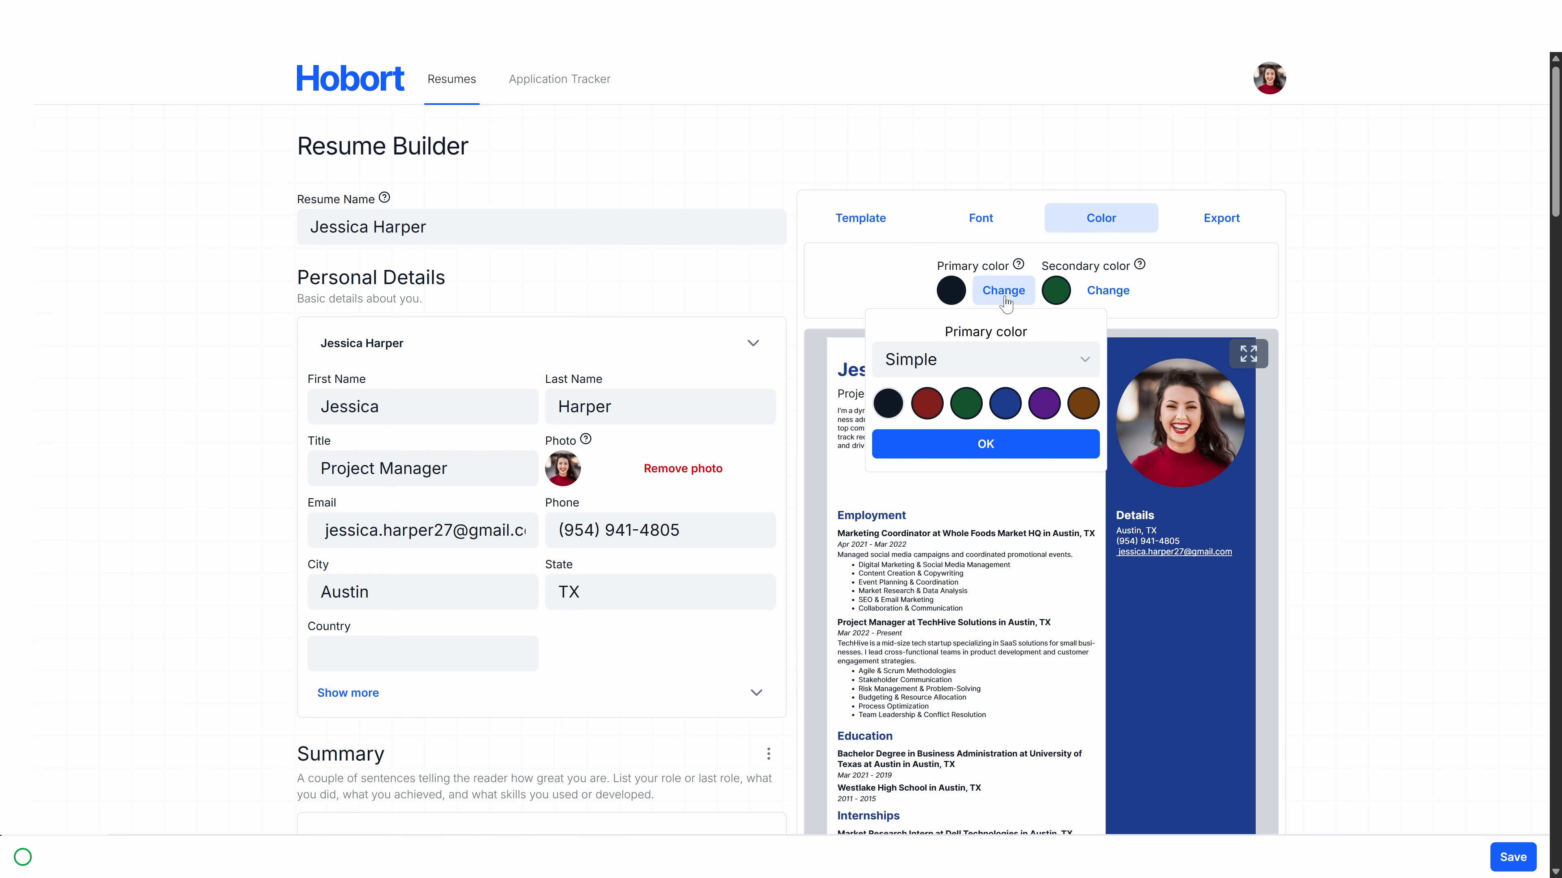
left_click(1001, 300)
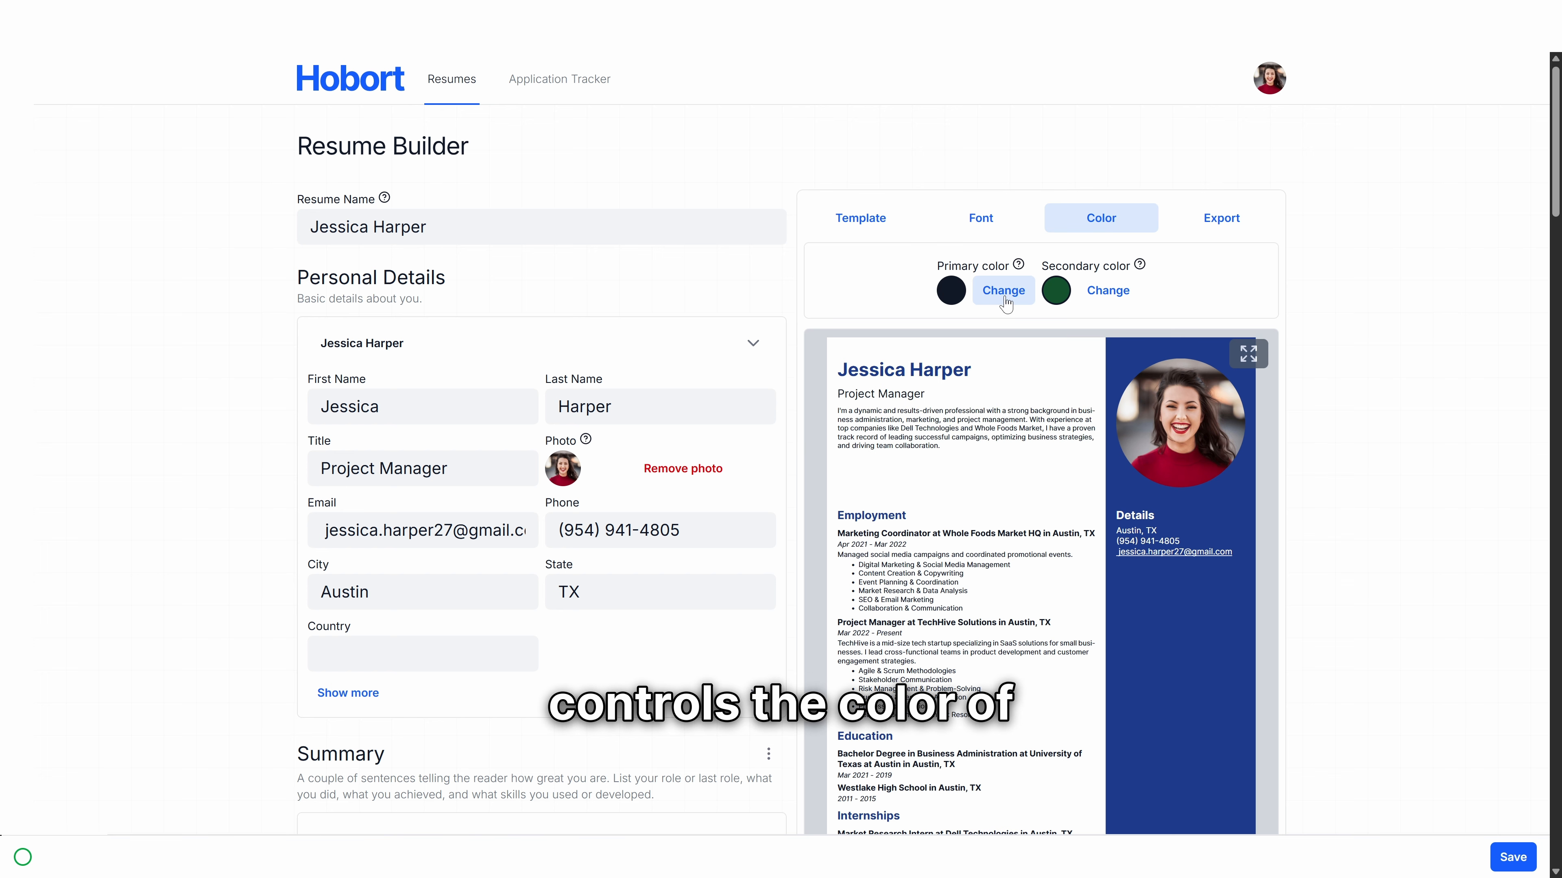
left_click(1125, 301)
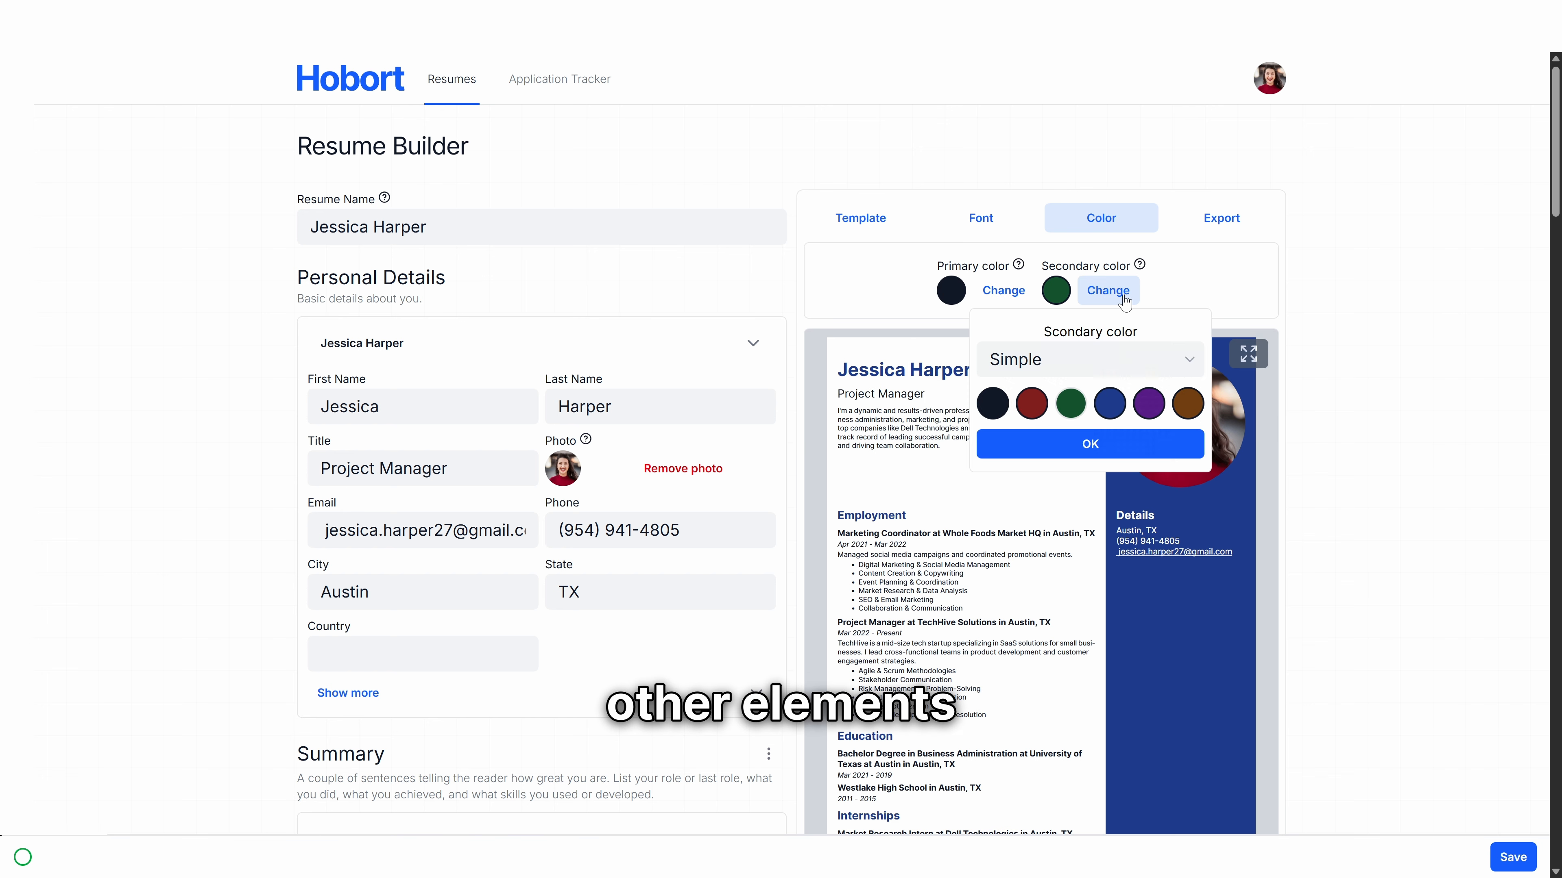
left_click(1148, 404)
left_click(1097, 444)
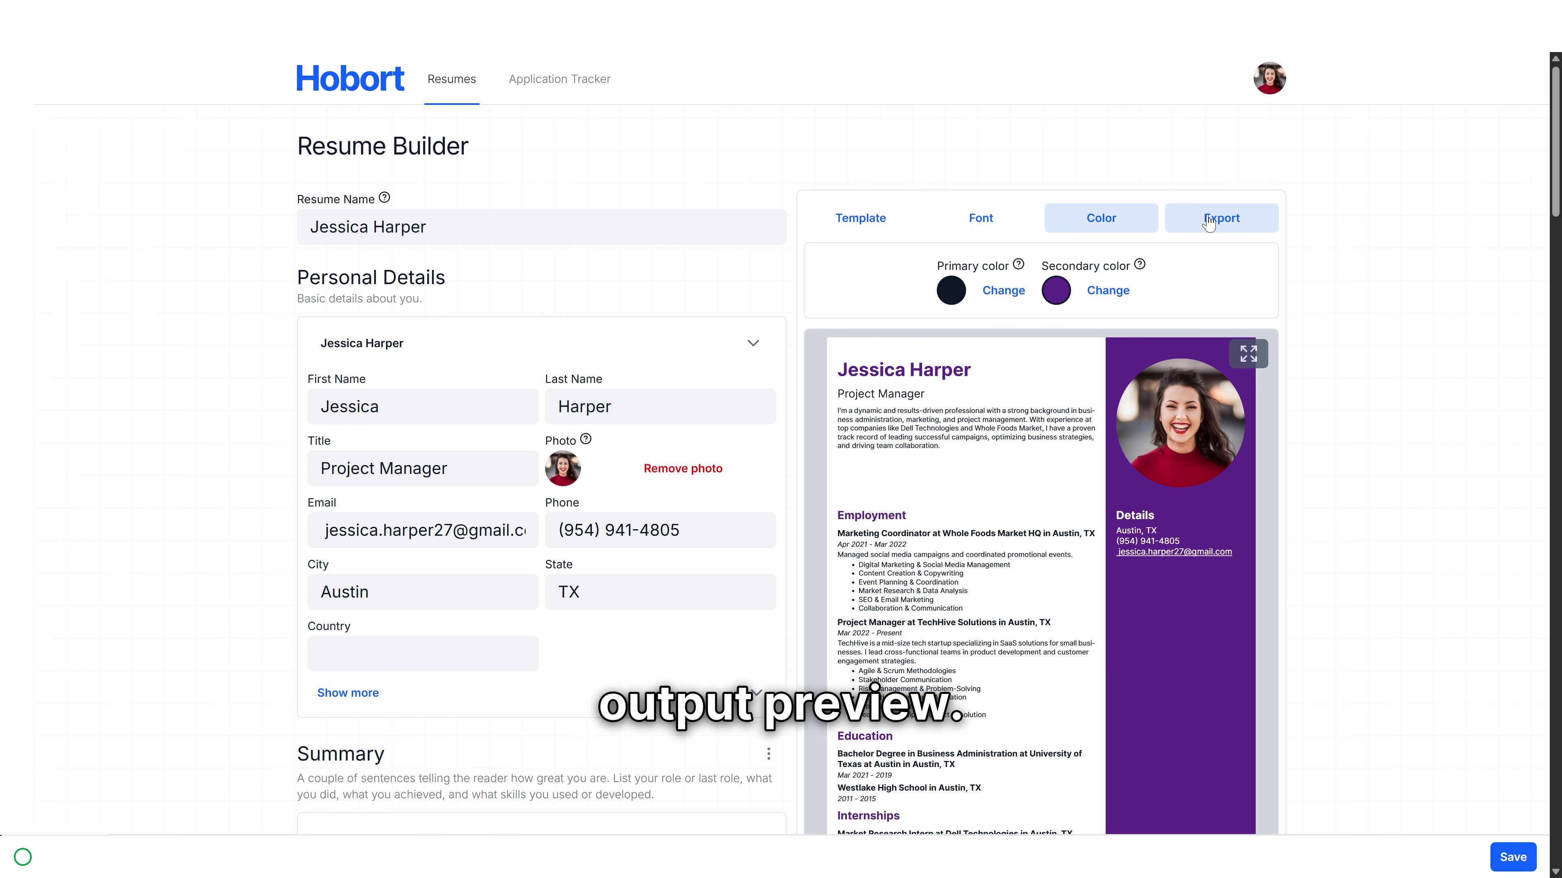
Step: Collapse the Color settings and zoom in on the resume preview
left_click(1082, 225)
scroll(1049, 468, "down", 5)
left_click(1056, 796)
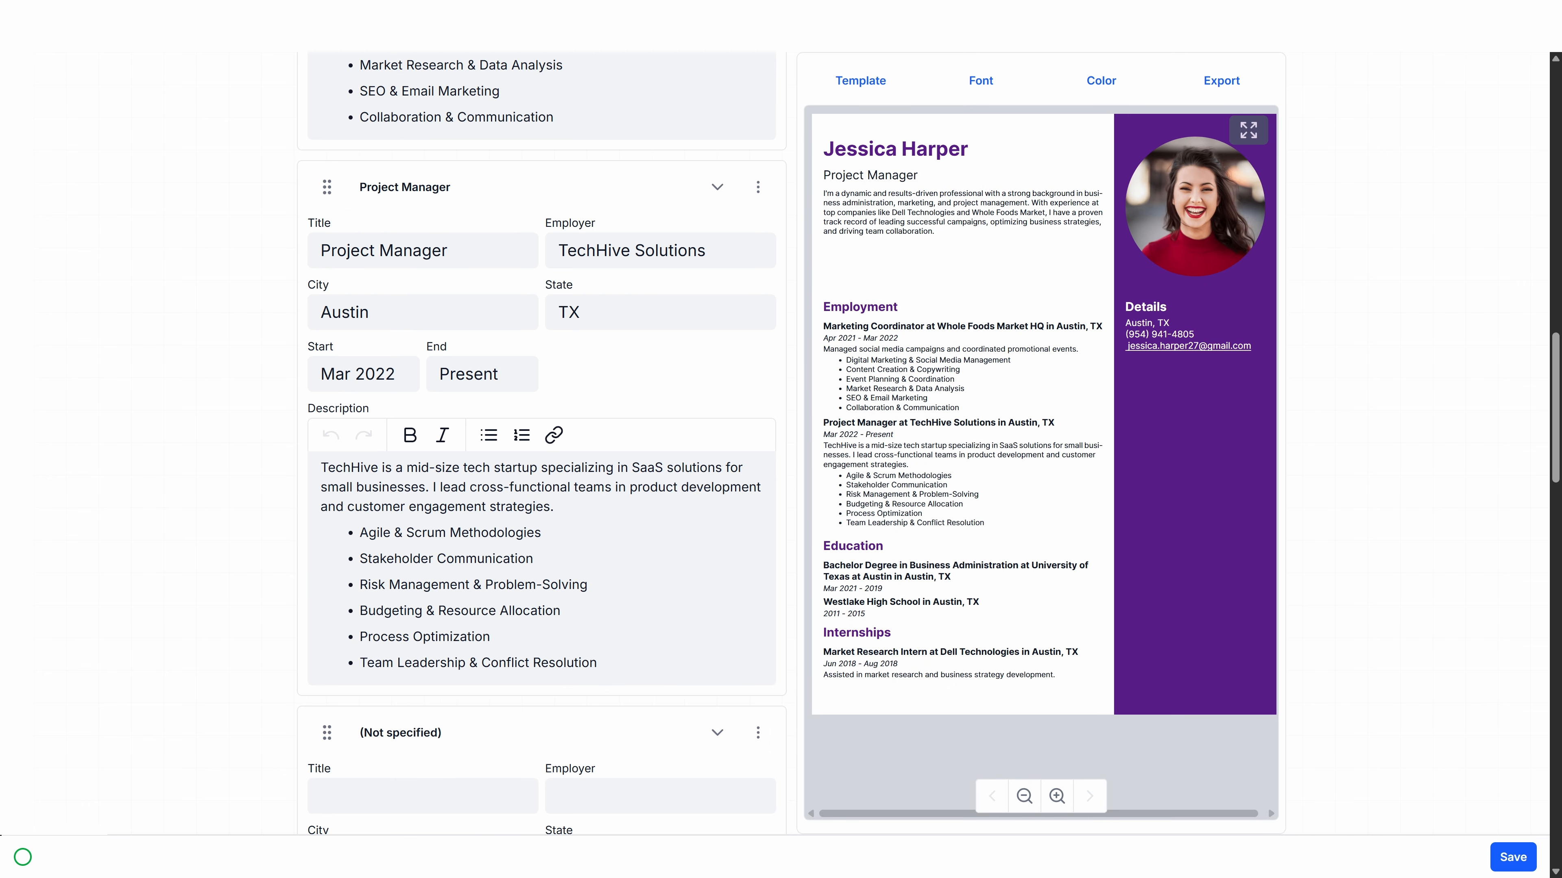
mouse_move(23, 857)
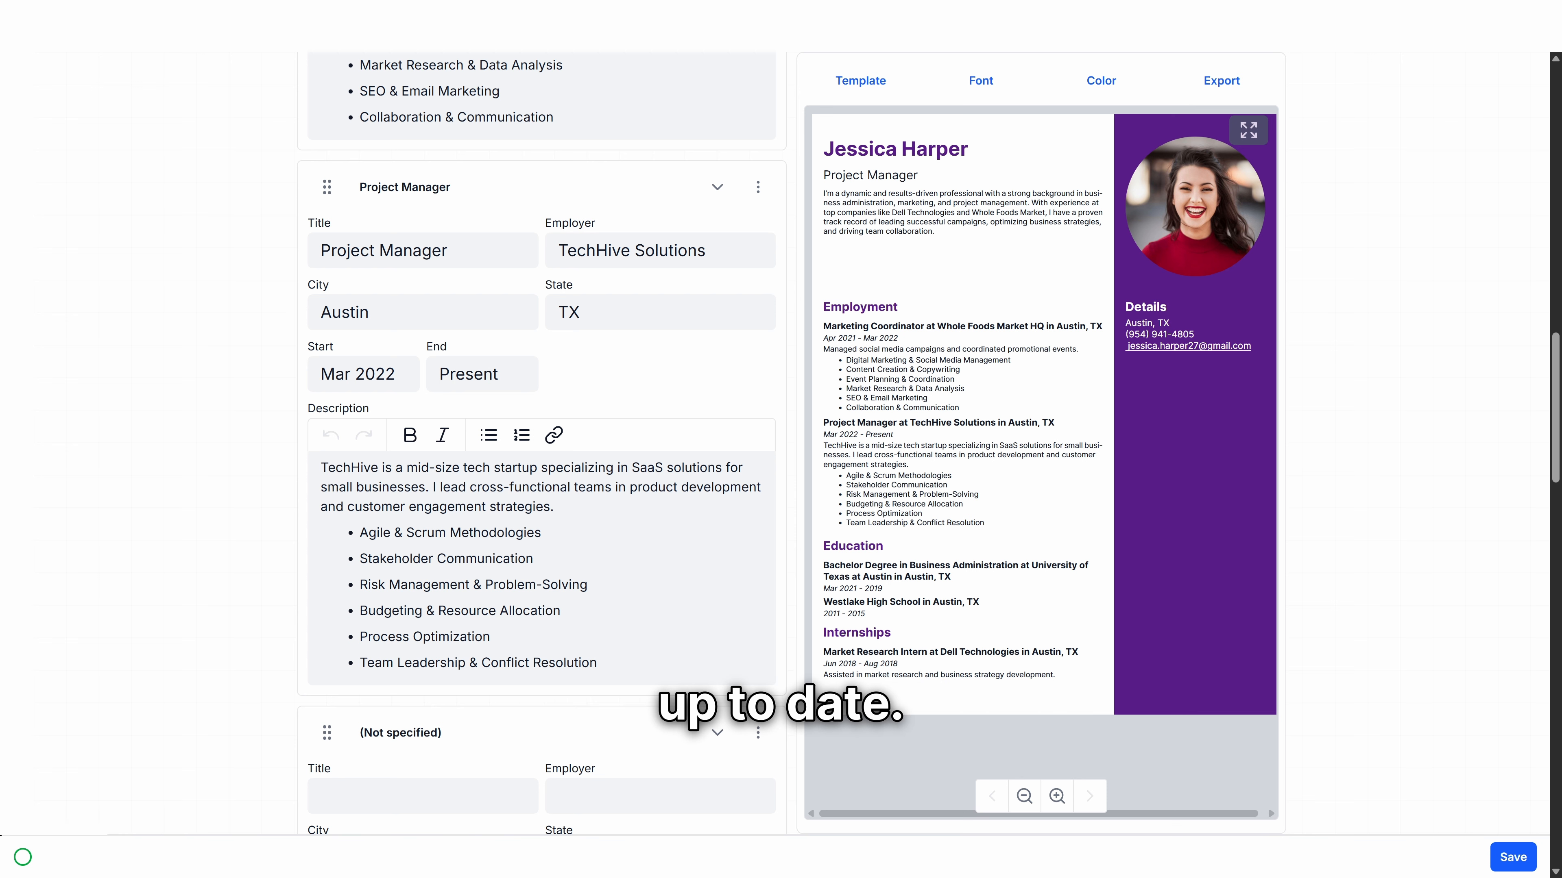
Step: Change the Project Manager job's city to Austin2 and save the resume
left_click(479, 309)
type("2")
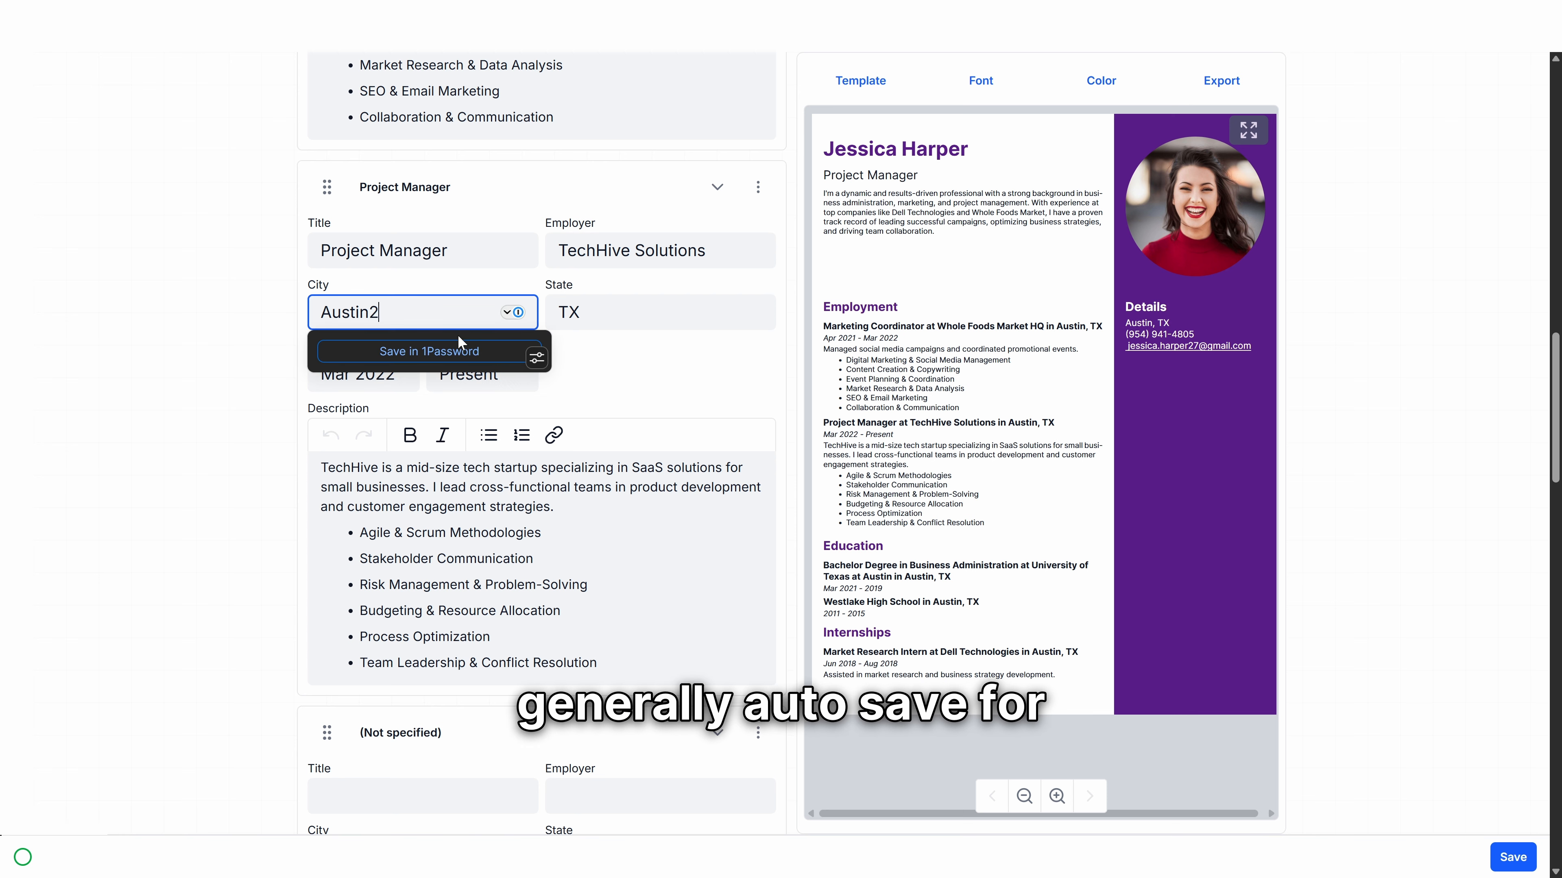
key("Tab")
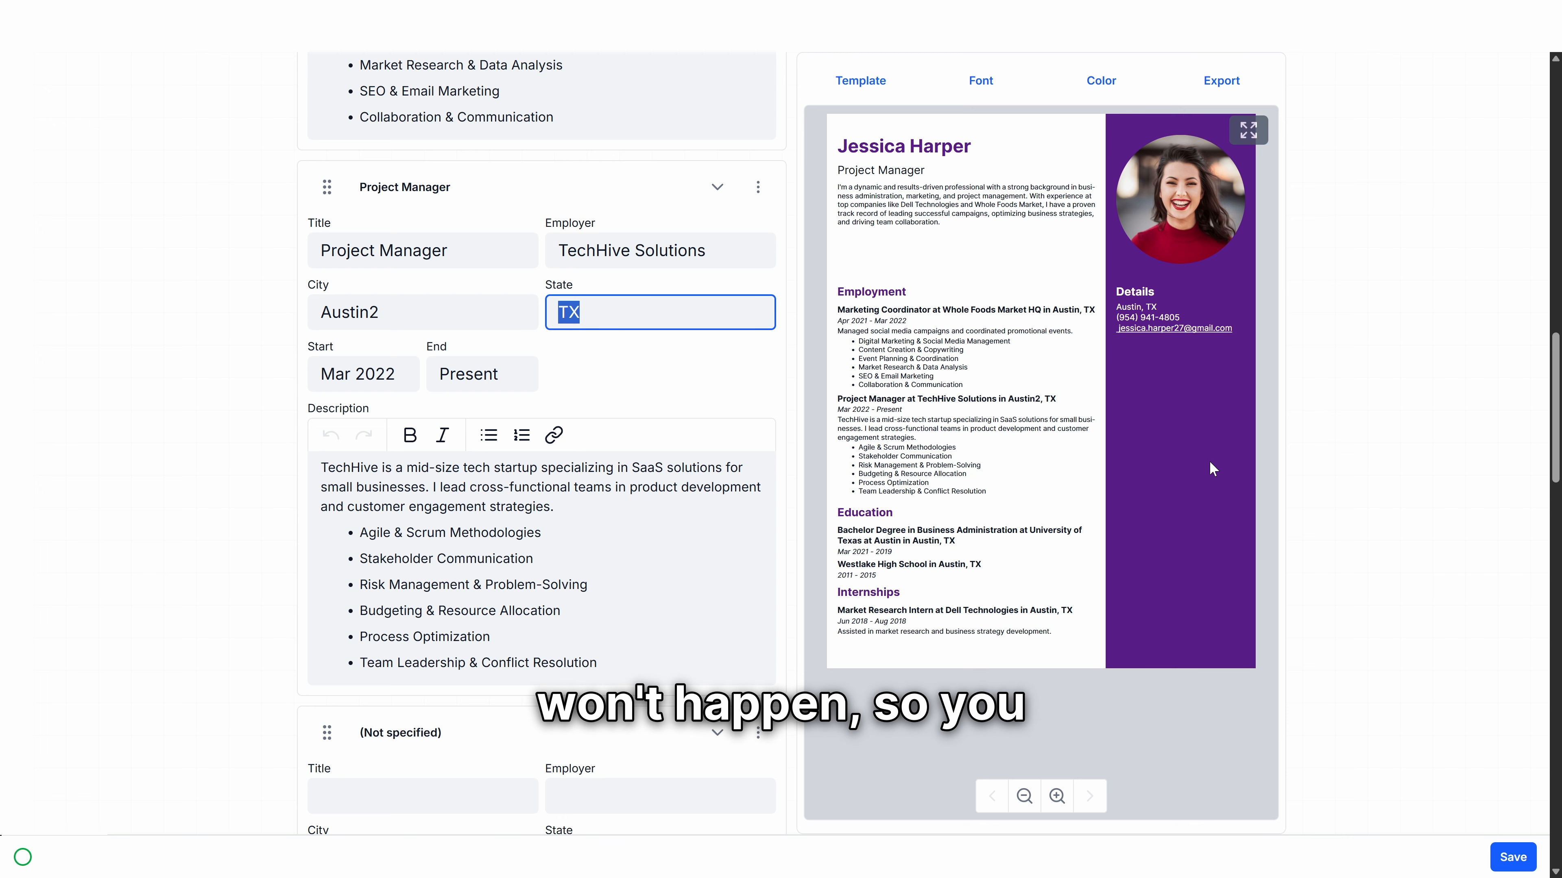
left_click(1513, 858)
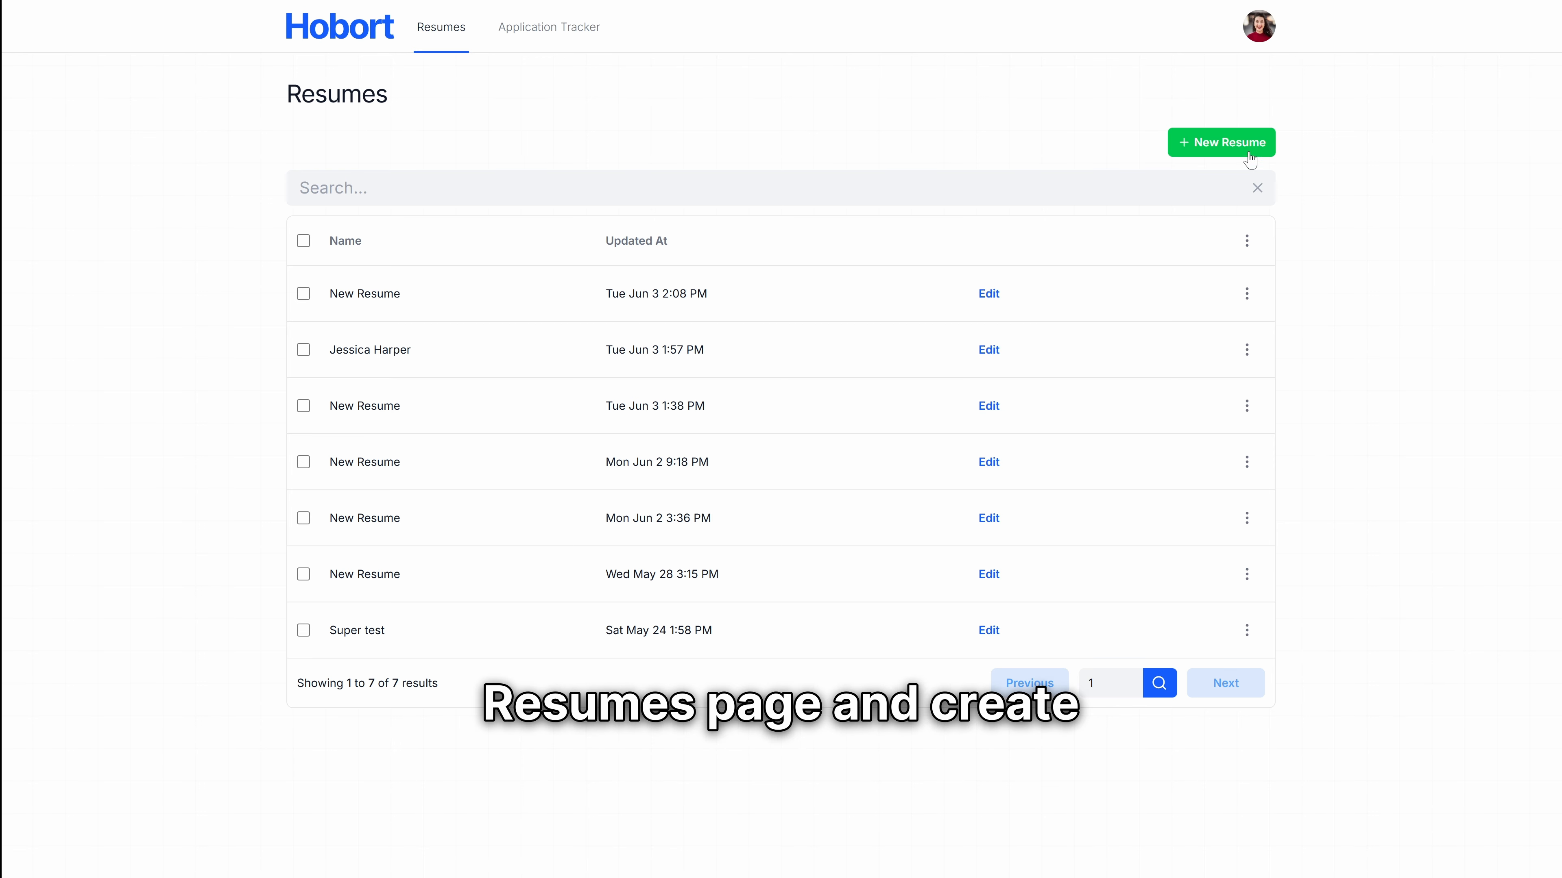
Step: Create a new resume named after the candidate and enter her first and last name
left_click(1229, 148)
triple_click(345, 175)
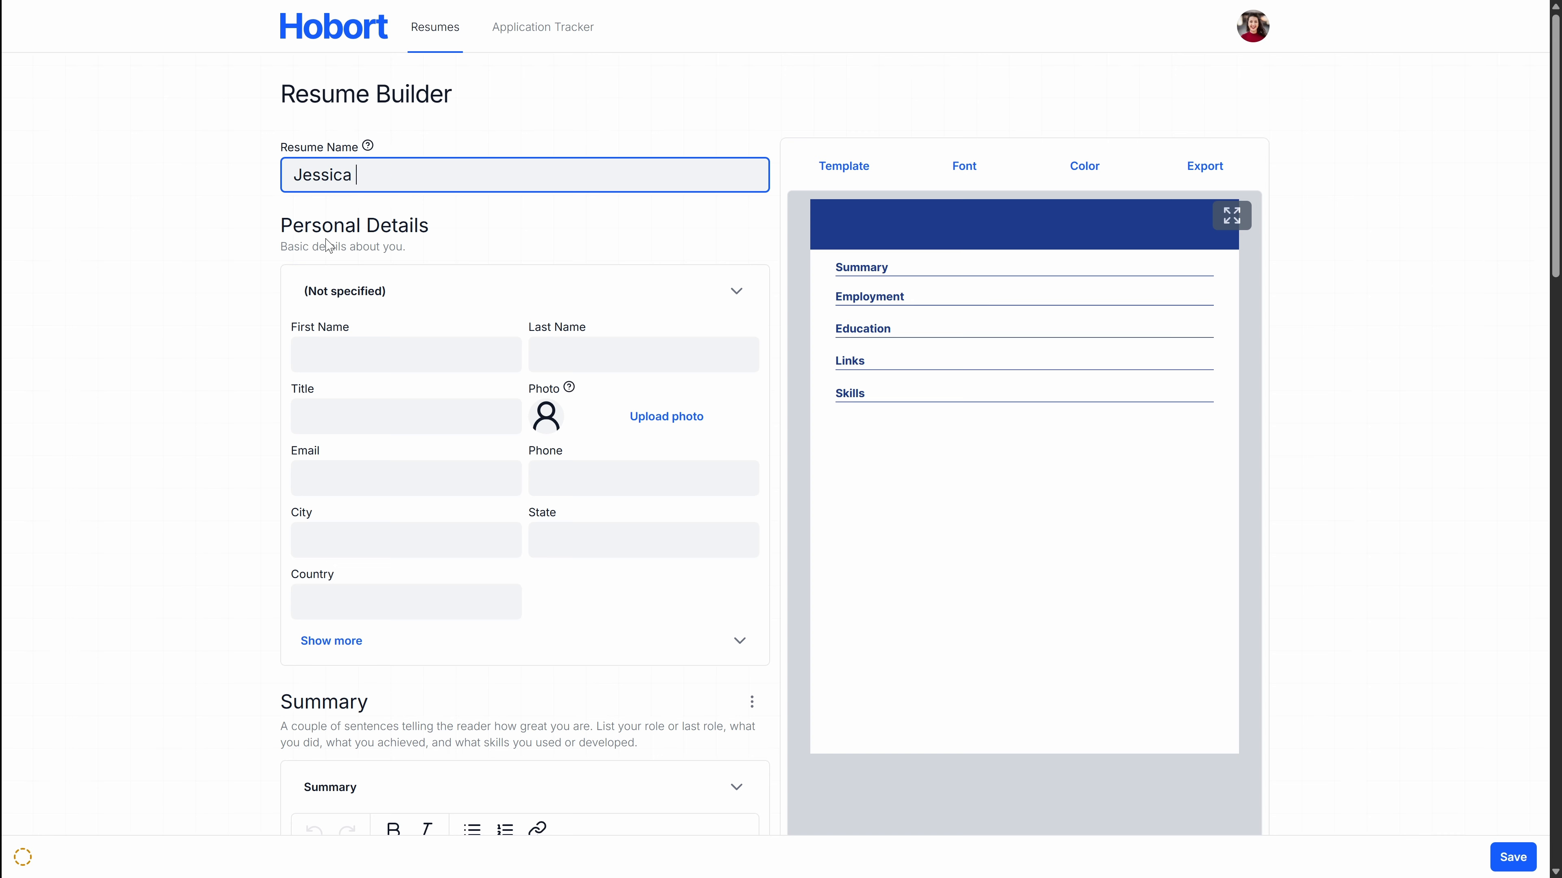
left_click(450, 348)
key("Tab")
Step: Enter the Project Manager title, the candidate's e-mail and phone number, and city Austin
key("Tab")
type("Project Ma")
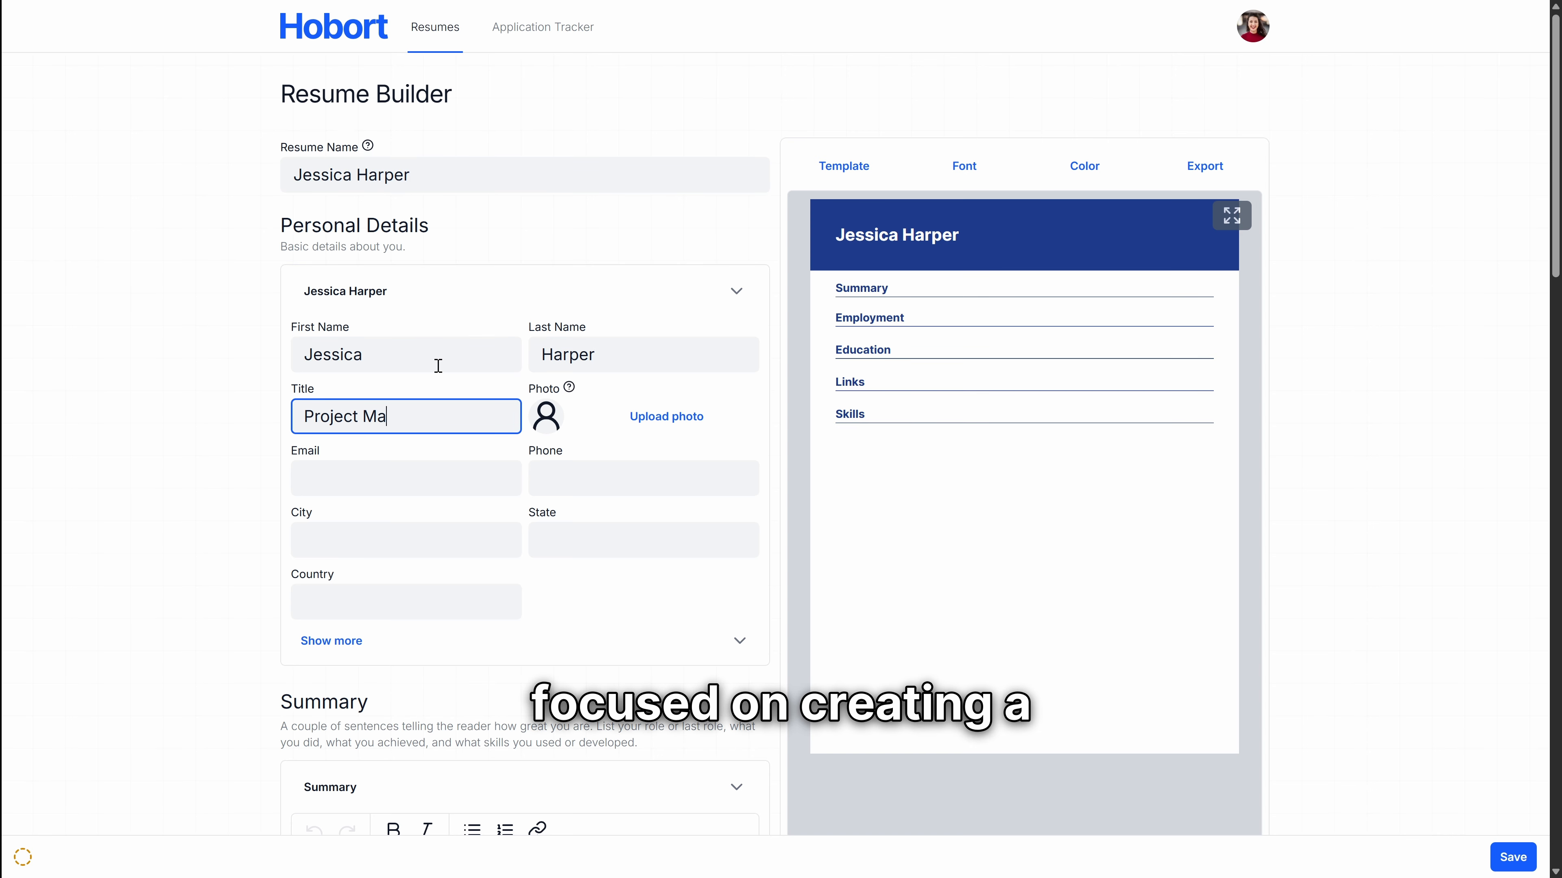
type("nager")
key("Tab")
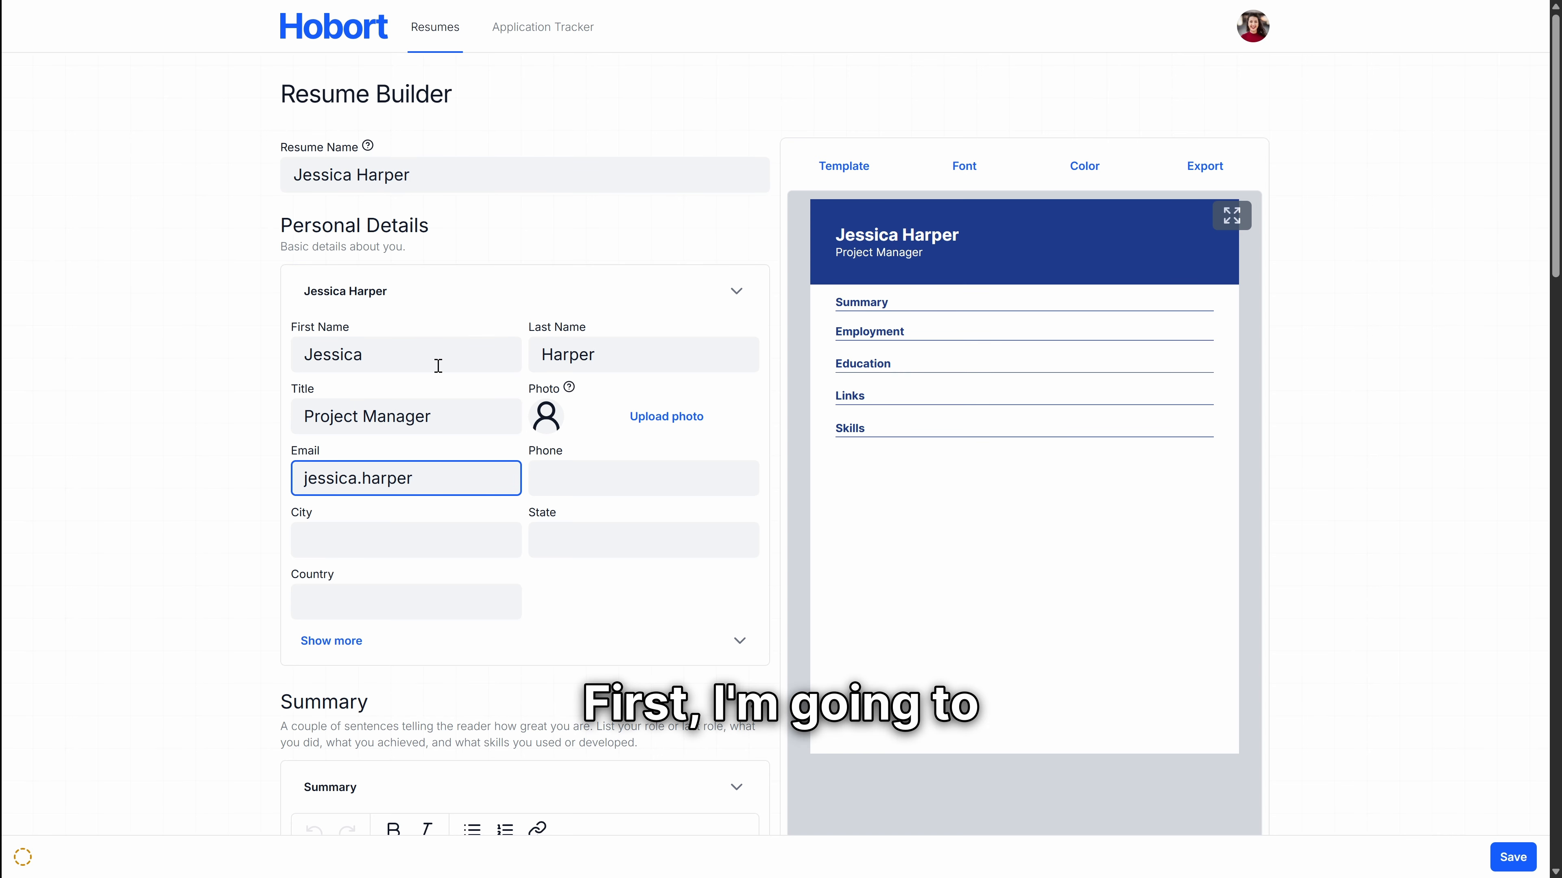
key("Tab")
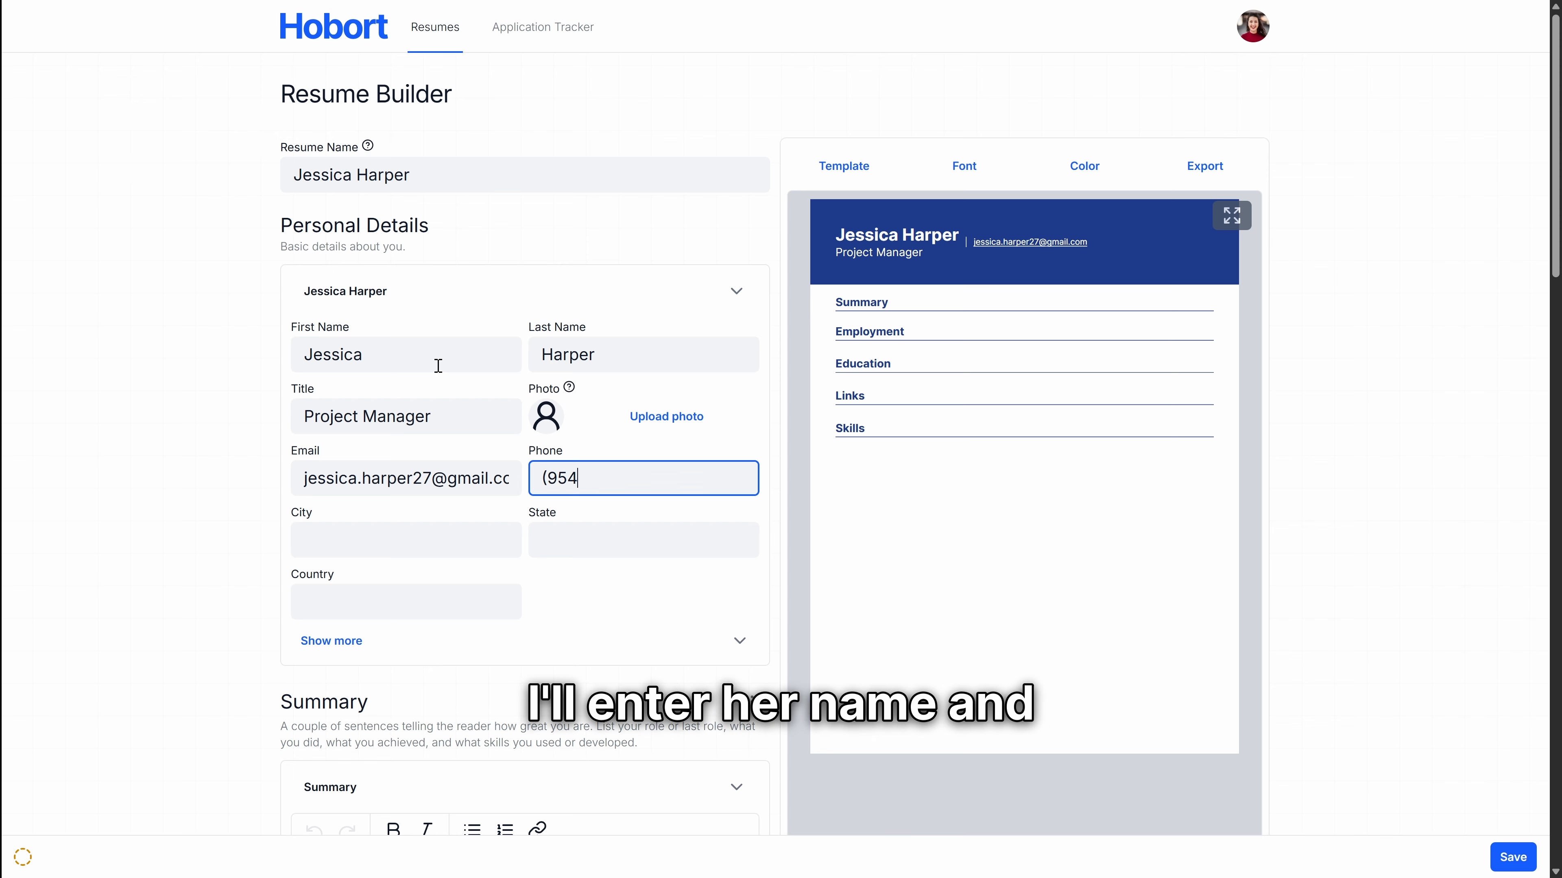
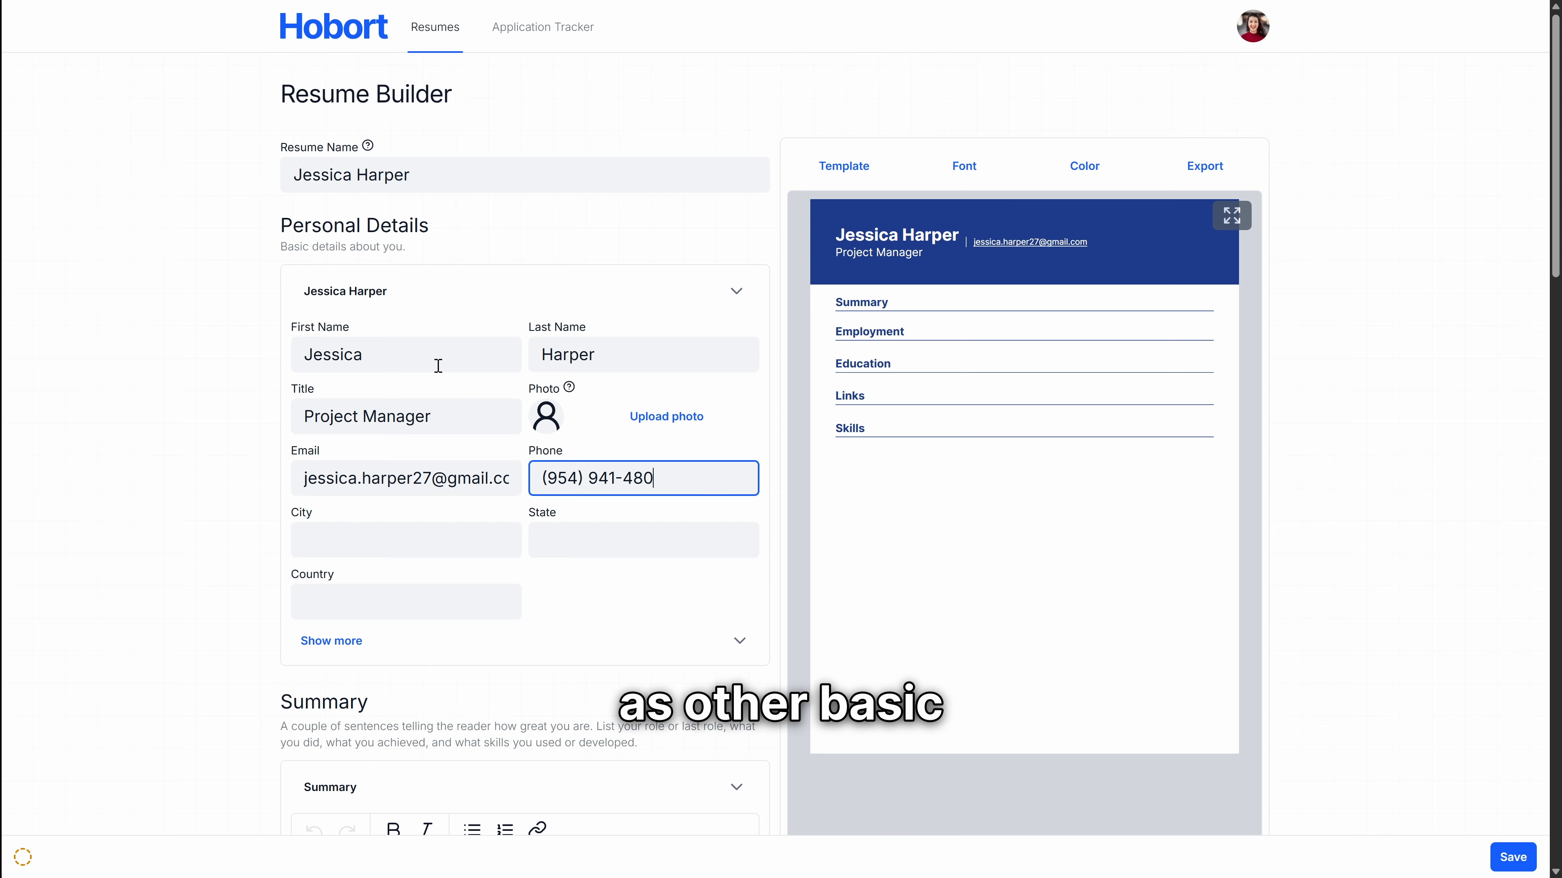
left_click(394, 547)
type("Austin")
key("Tab")
Step: Enter Tx as the state and type the professional summary about business administration experience
type("Tx")
scroll(431, 529, "down", 5)
left_click(597, 575)
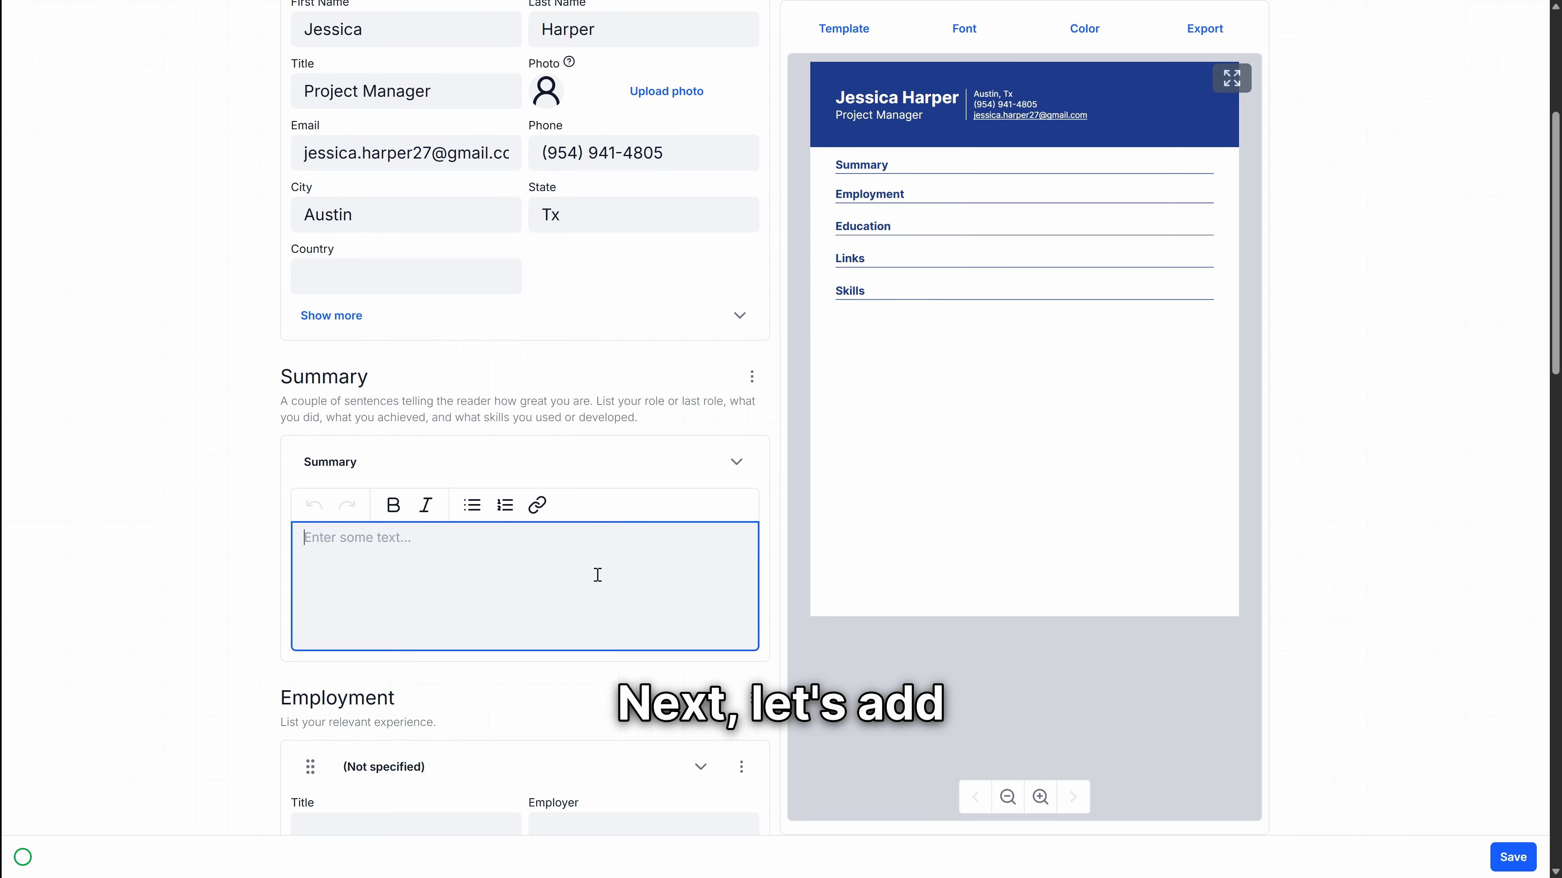
type("I'm a dynamic and results-driven professional with a strong background in business administr")
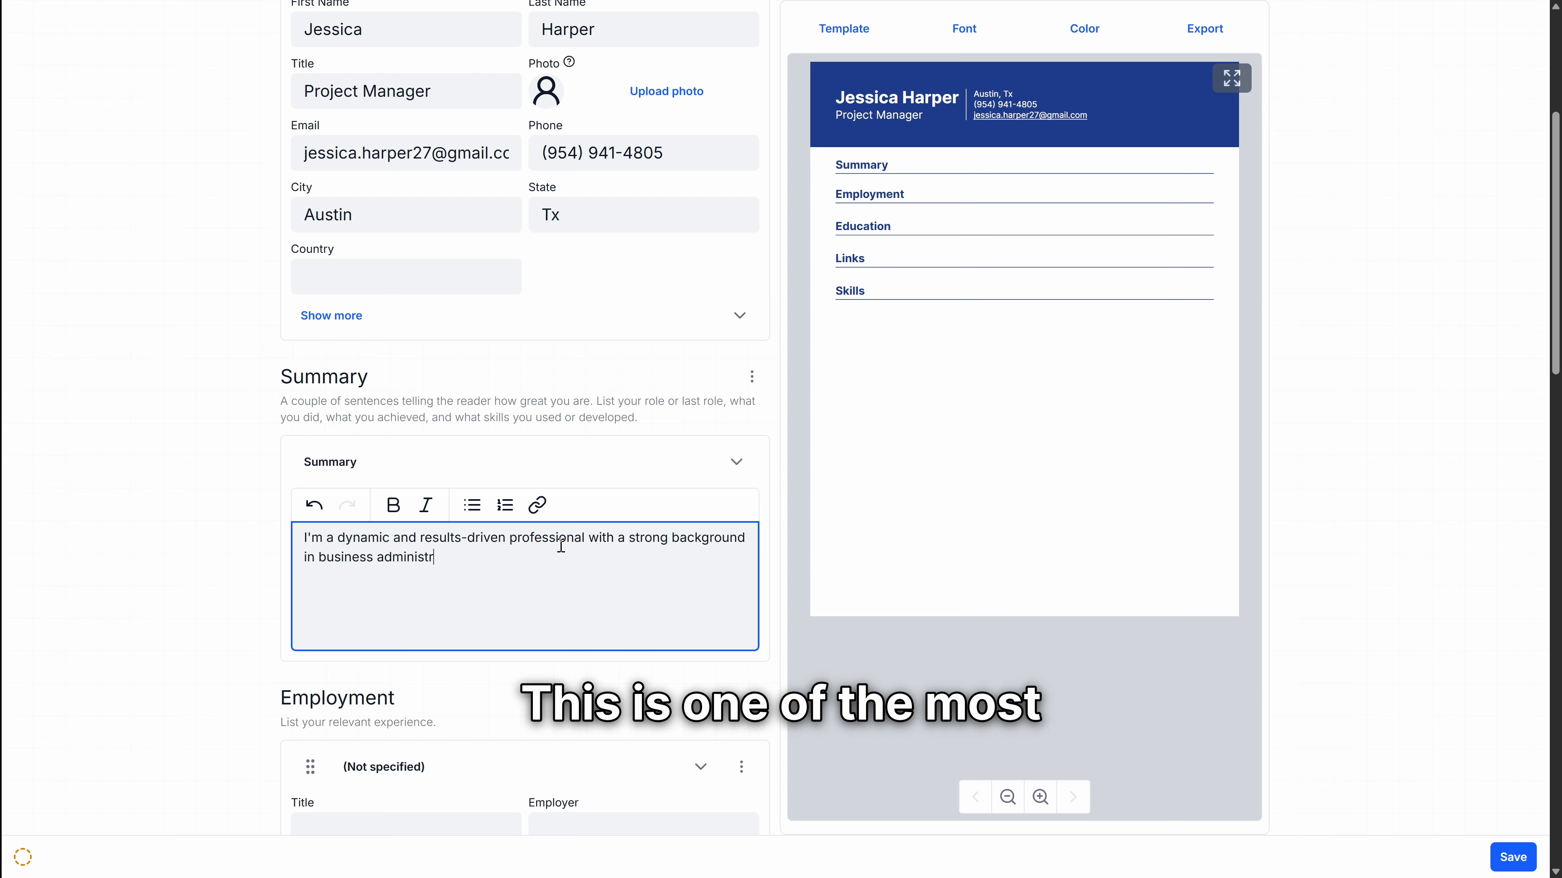
type("ation, marketing, and project managment. With experieince at top companies like Dell Technologies and Whole Foods Market, I have a proven track re")
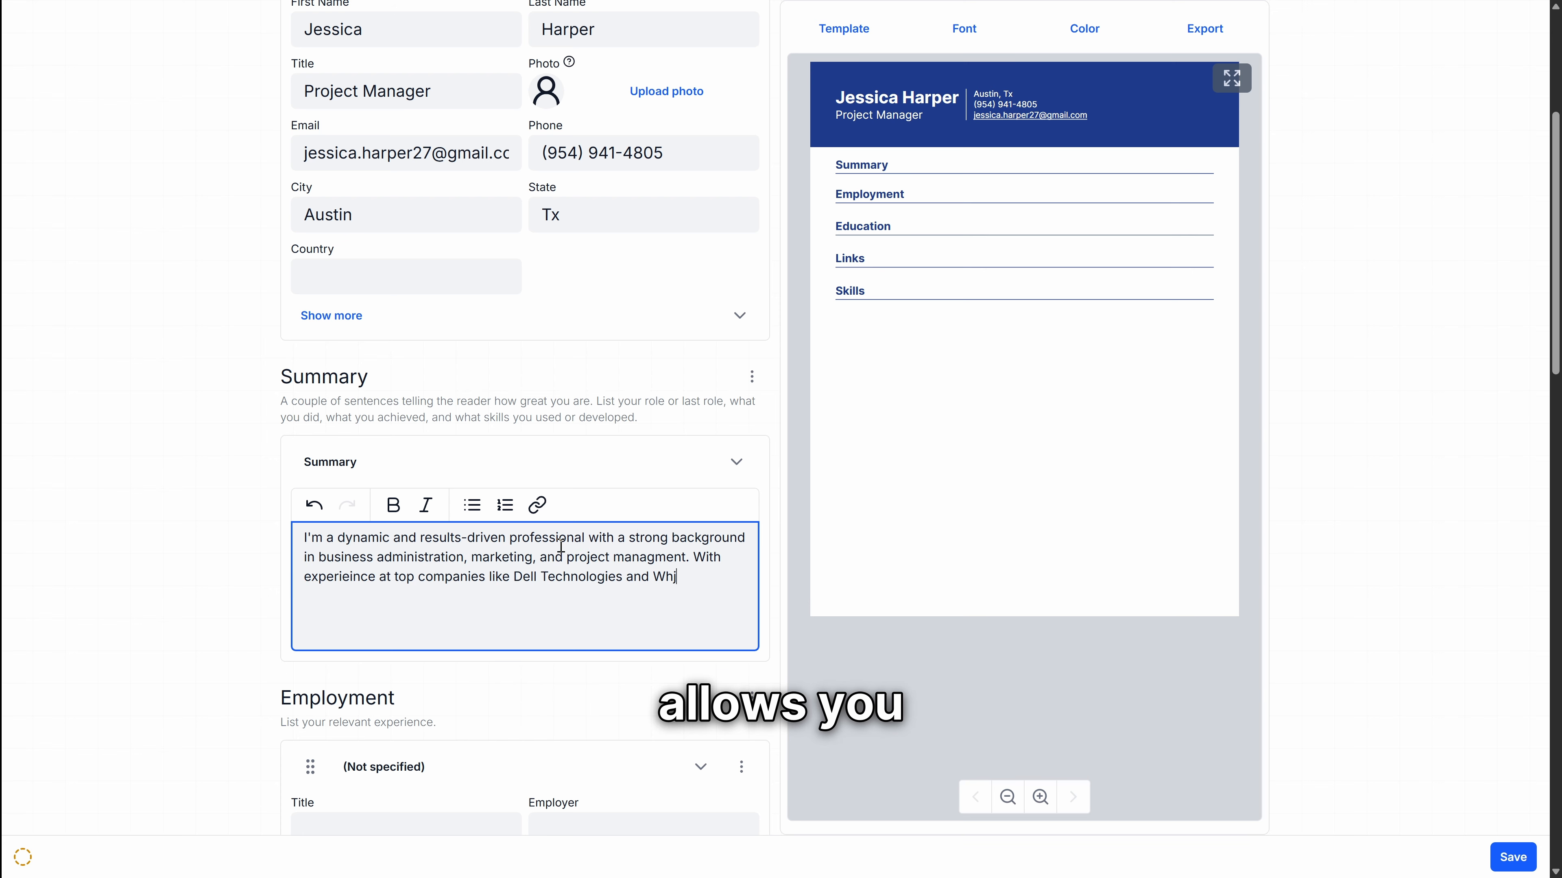
type("cord of elading successful")
Step: Correct the summary's misspellings and end it with 'campaigns, optimizing business strategies, and driving team collaboration.'
right_click(557, 597)
left_click(578, 317)
right_click(652, 558)
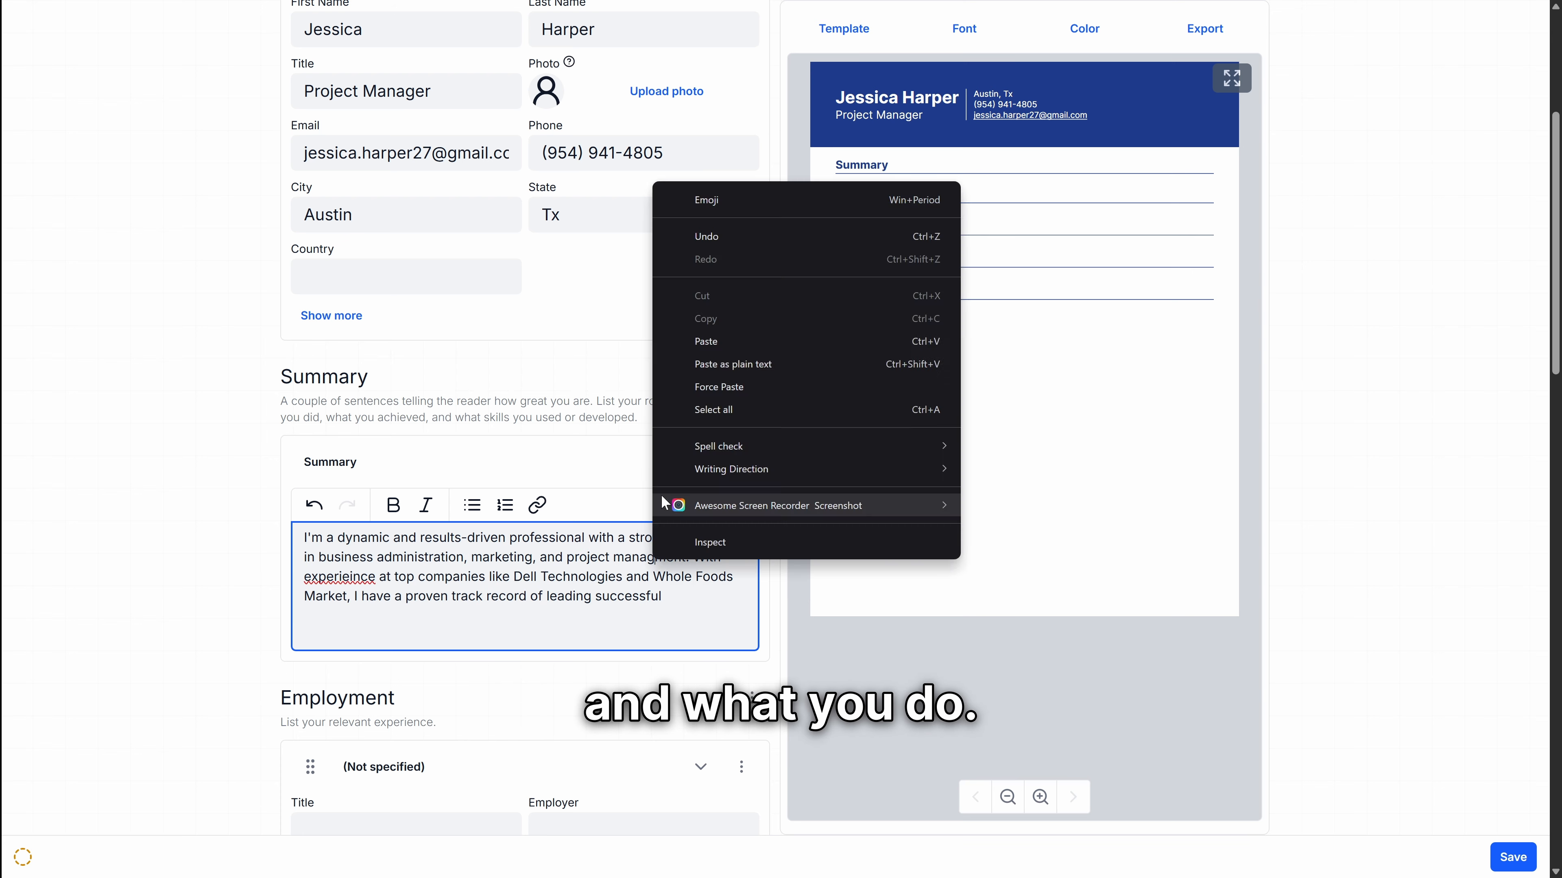
right_click(329, 576)
left_click(345, 587)
left_click_drag(565, 538, 563, 557)
type("campaigns, optimizing business strategies, and driv")
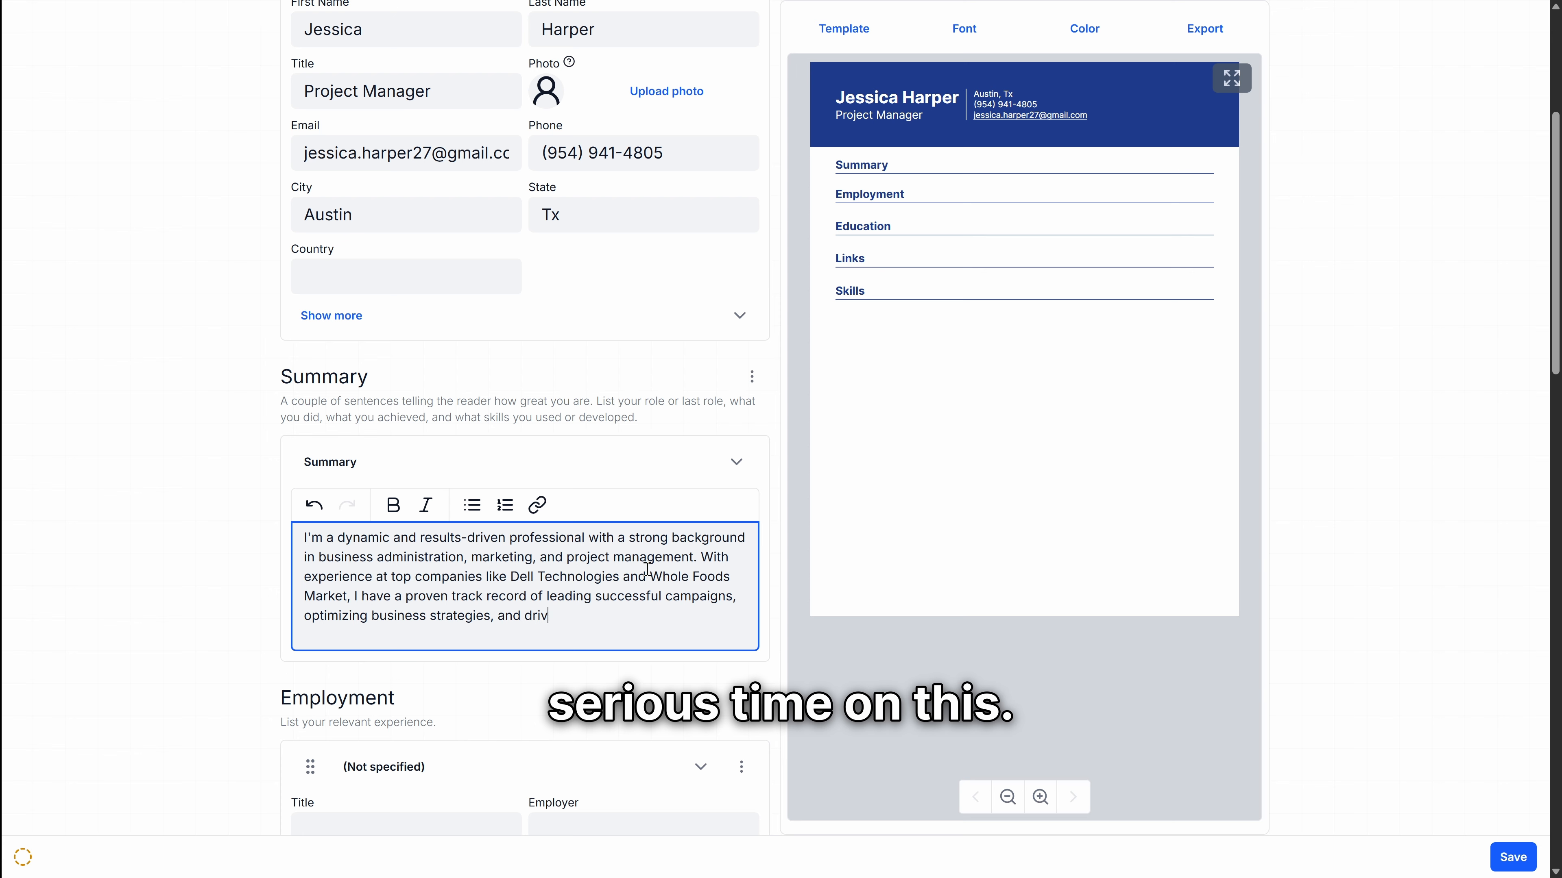
type("ing team collaboration.")
scroll(467, 352, "down", 8)
Step: Fill the first job: Marketing Coordinator at Whole Foods Market HQ, Austin, TX, Apr 2021–Mar 2022
left_click(453, 330)
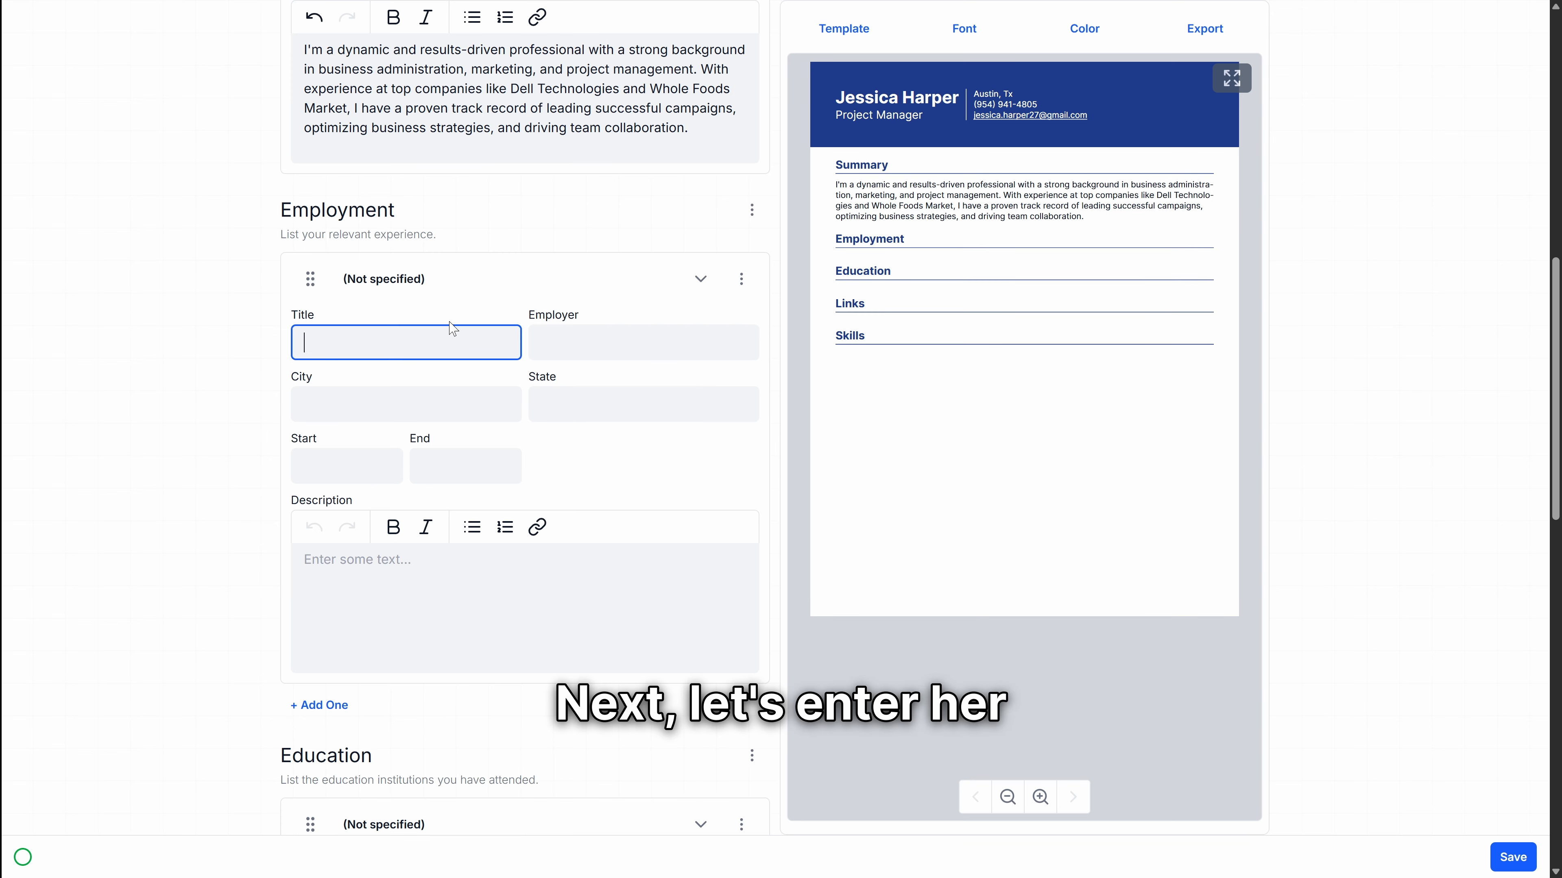
type("Marketing Coordinatior")
key("Tab")
type("Whole Foods Market HQ")
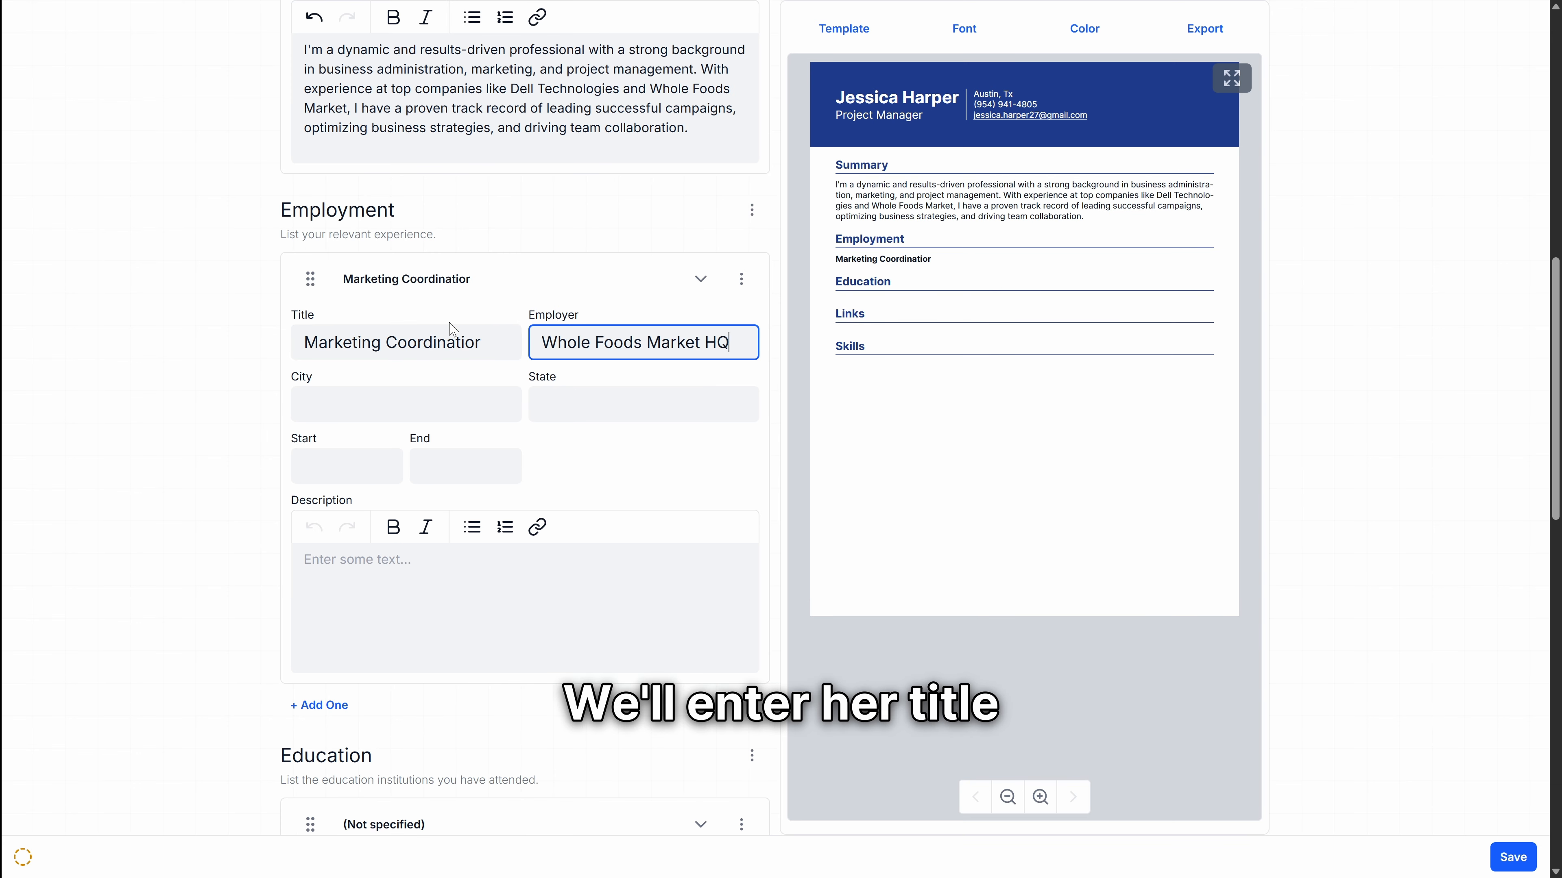
key("Tab")
type("aUSTIN")
key("ctrl+a")
type("Austin")
key("Tab")
type("TX")
key("Tab")
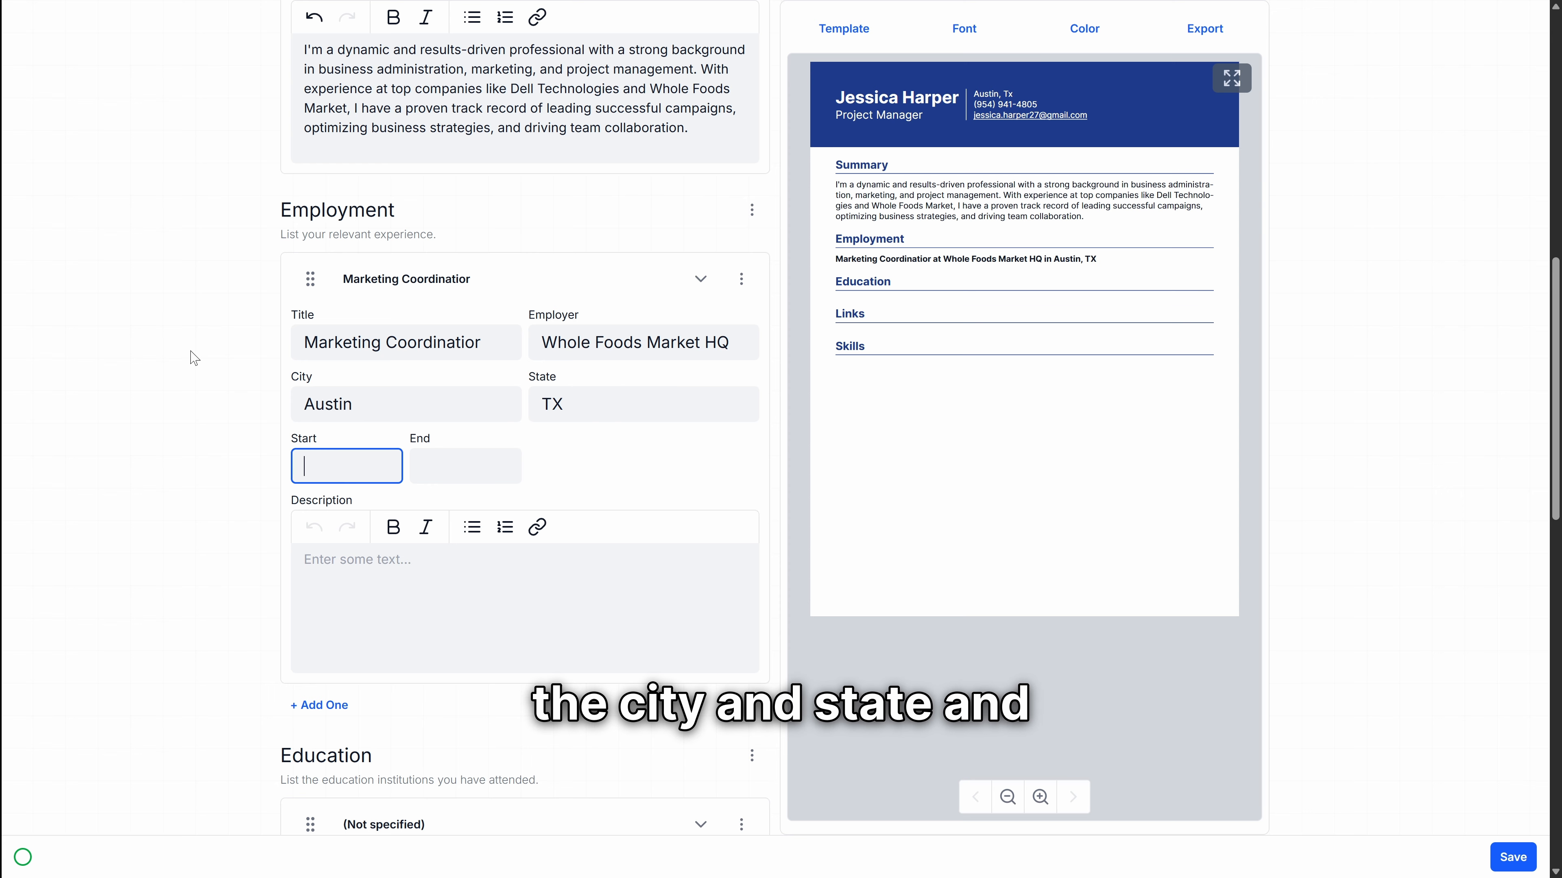
left_click(430, 546)
left_click(465, 466)
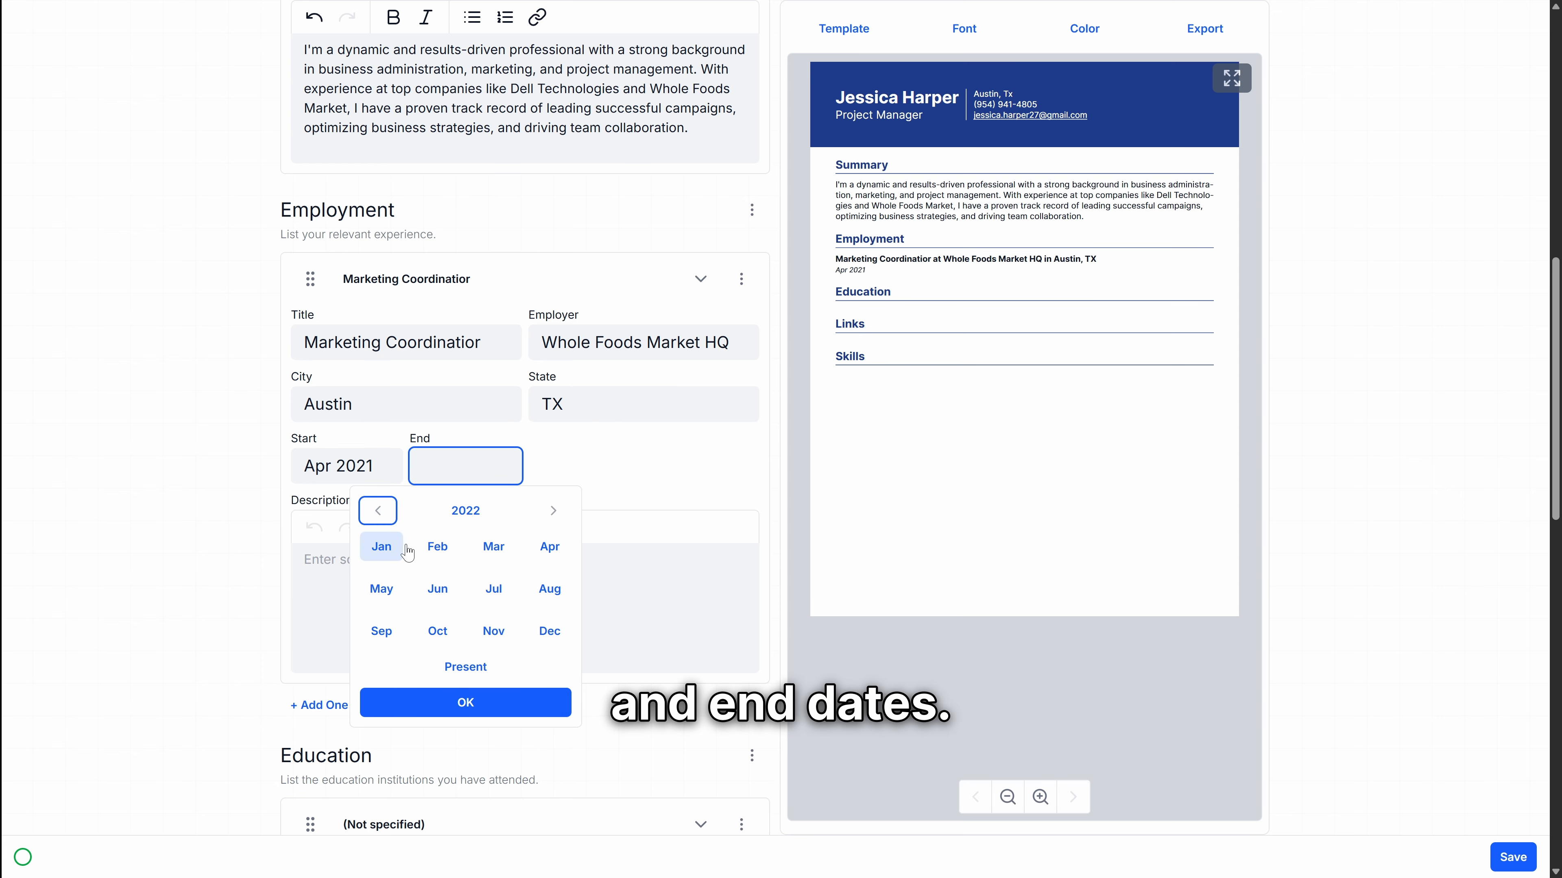
left_click(495, 546)
Step: Describe the Marketing Coordinator job with skill bullets from Digital Marketing to Collaboration & Communication
left_click(616, 587)
type("Managed social media campaigns and coordinated promotional events.")
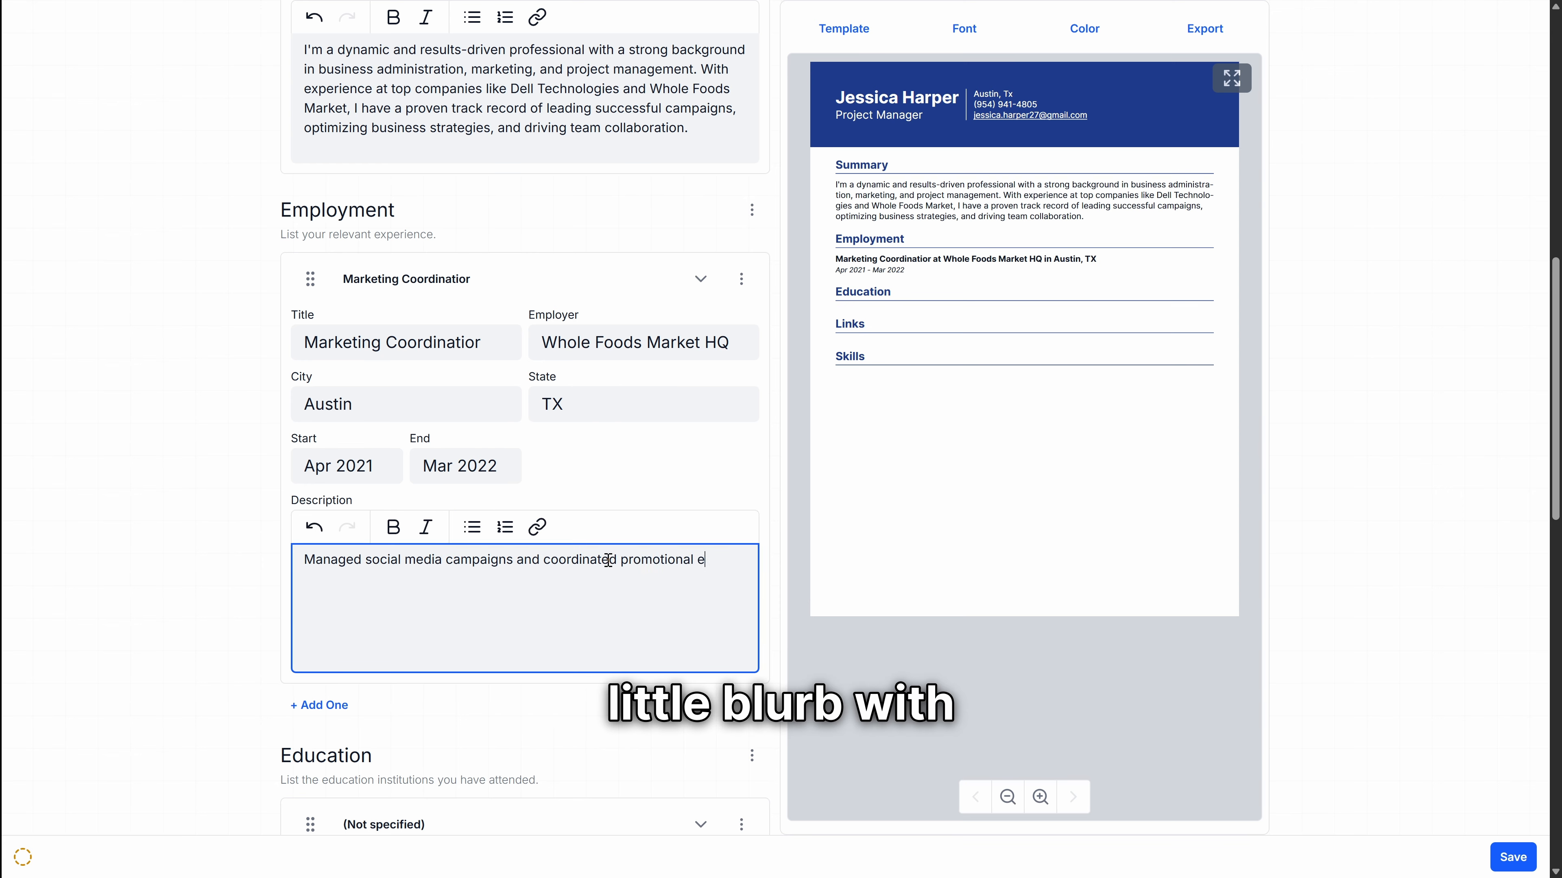
key("Return")
type("- Digital Marketing & Social Media Managment")
key("Return")
type("Content Creation & Copywriting")
key("Return")
type("Event Planning & Coordination")
key("Return")
type("Market Research & Data Analysis")
key("Return")
type("SEO & Email Marketing")
key("Return")
type("Collaboration & Communication")
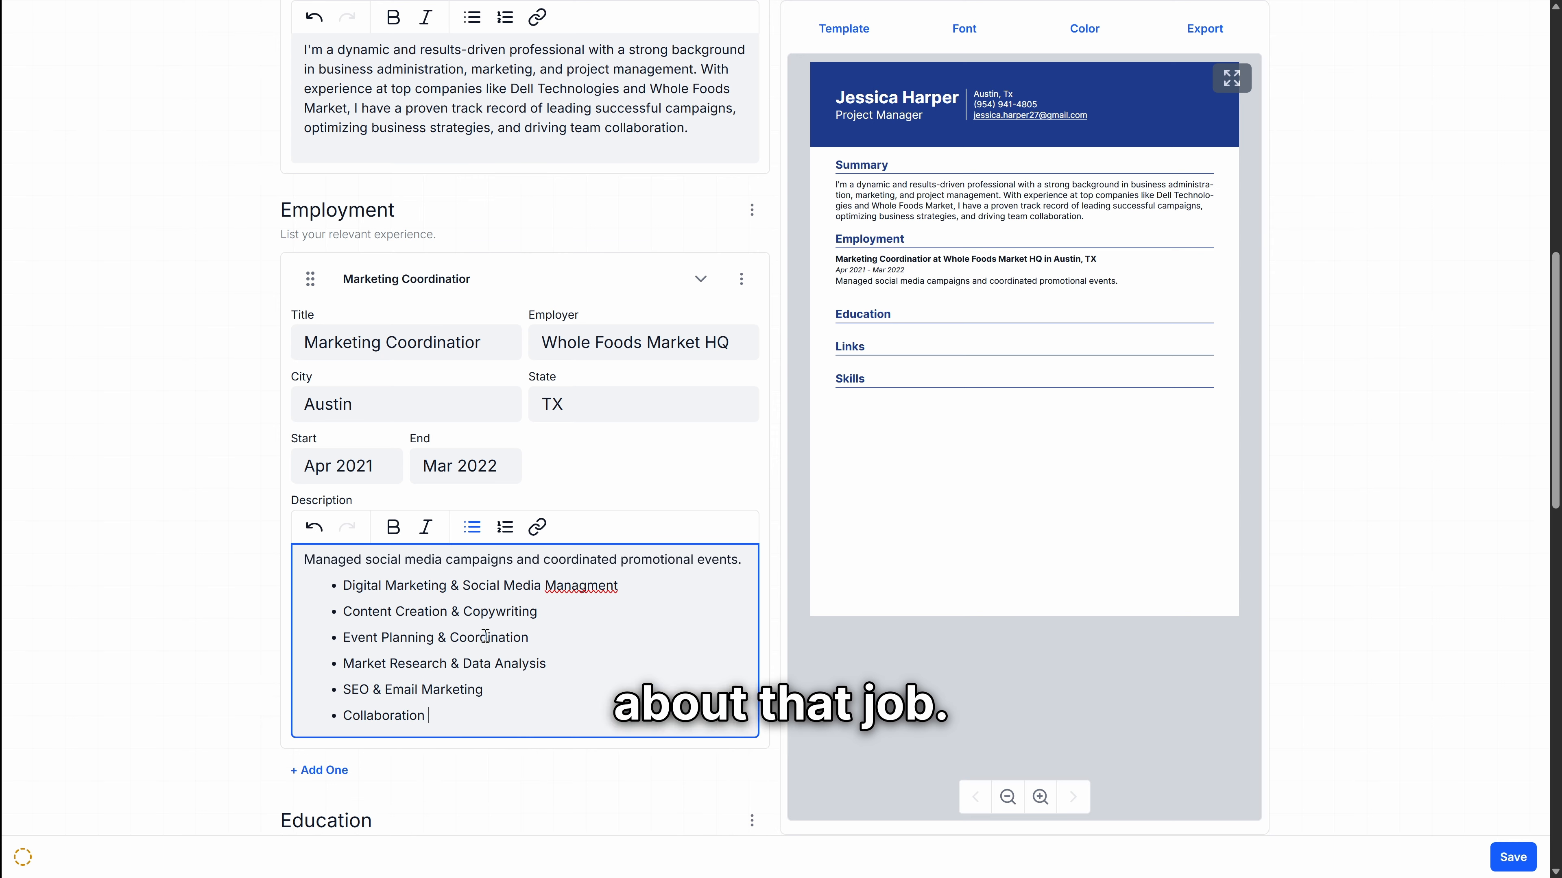
Step: Fill the second job as Project Manager at TechHive Solutions in Austin, TX
scroll(551, 467, "down", 4)
type("Solutions")
left_click(465, 647)
left_click(463, 565)
type("Tech")
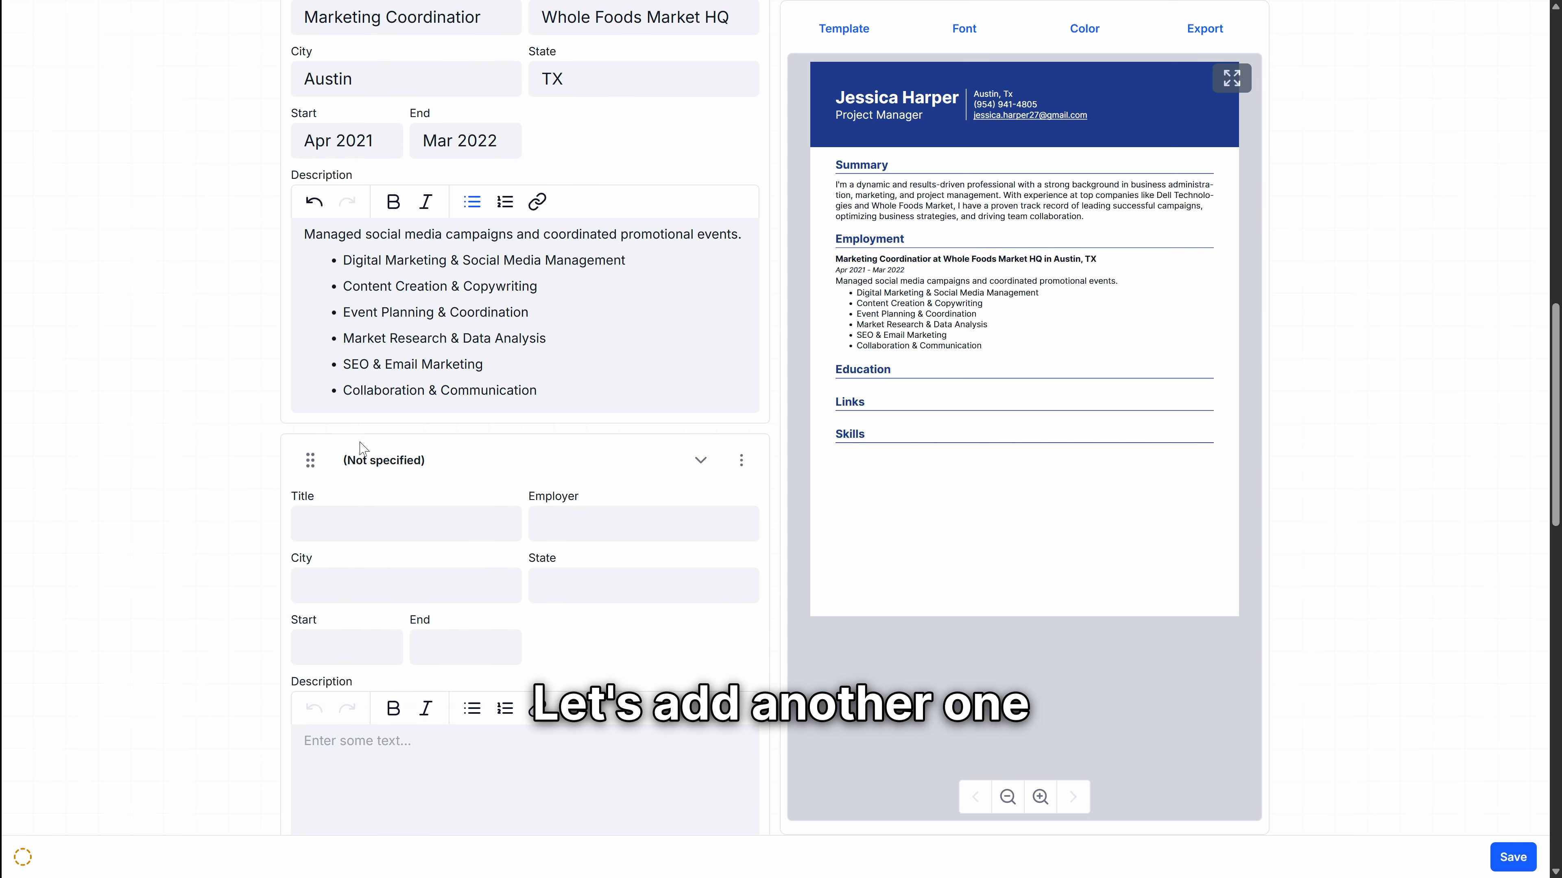
left_click(392, 524)
type("Project Manager")
key("Tab")
type("TechHive Solutions")
key("Tab")
type("Austin")
key("Tab")
type("TX")
key("Tab")
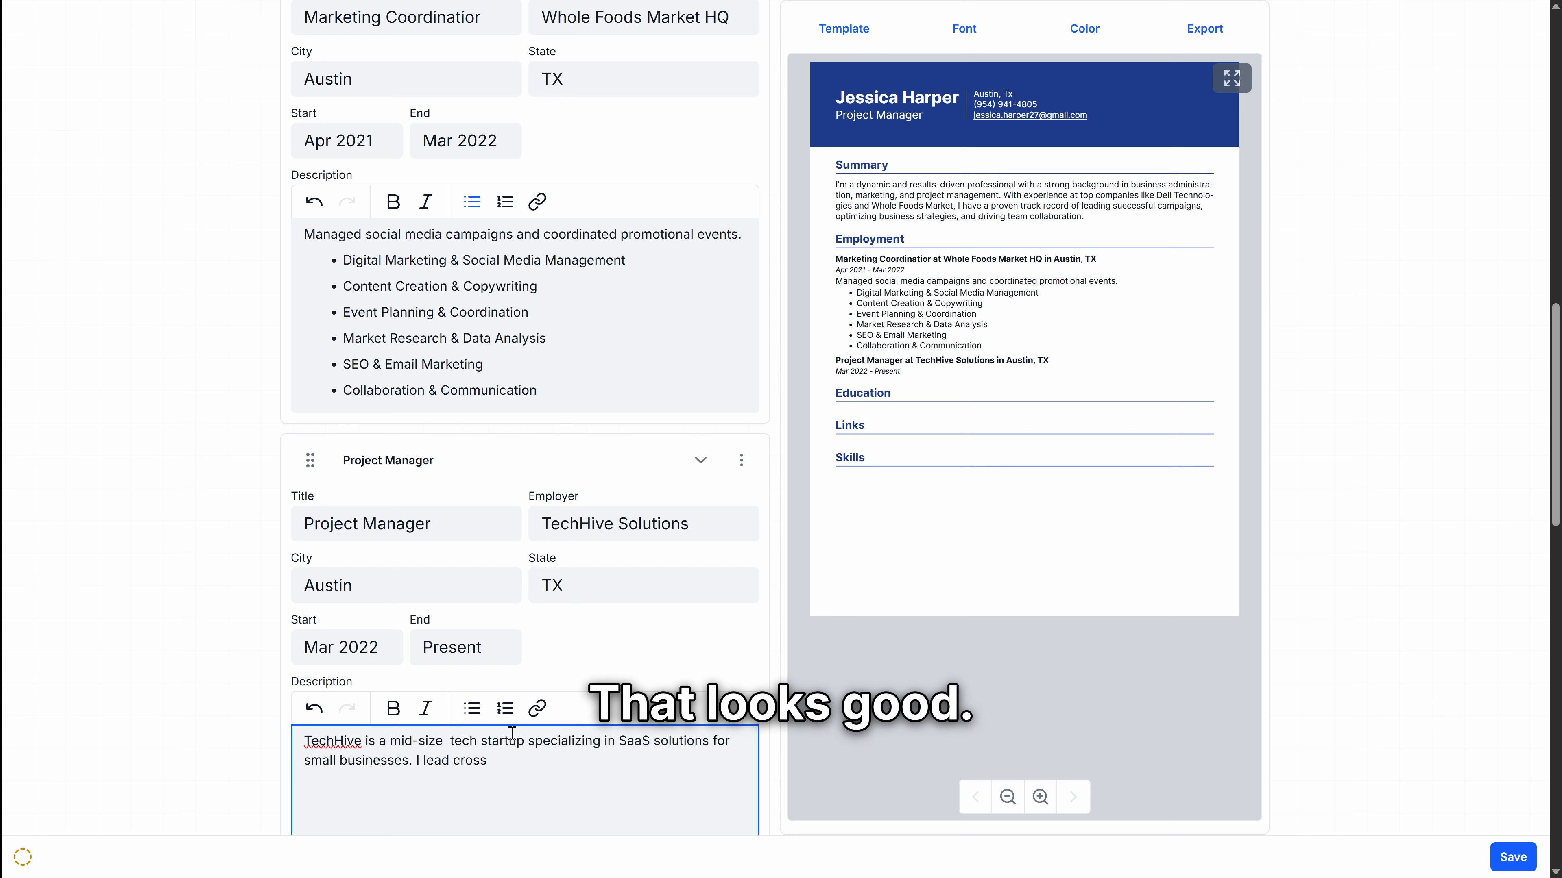
Step: Add Project Manager skill bullets: Risk Management & Problem-Solving, Budgeting, Process Optimization, Team Leadership
type("ement strategies.")
key("Return")
scroll(547, 806, "down", 4)
left_click(472, 383)
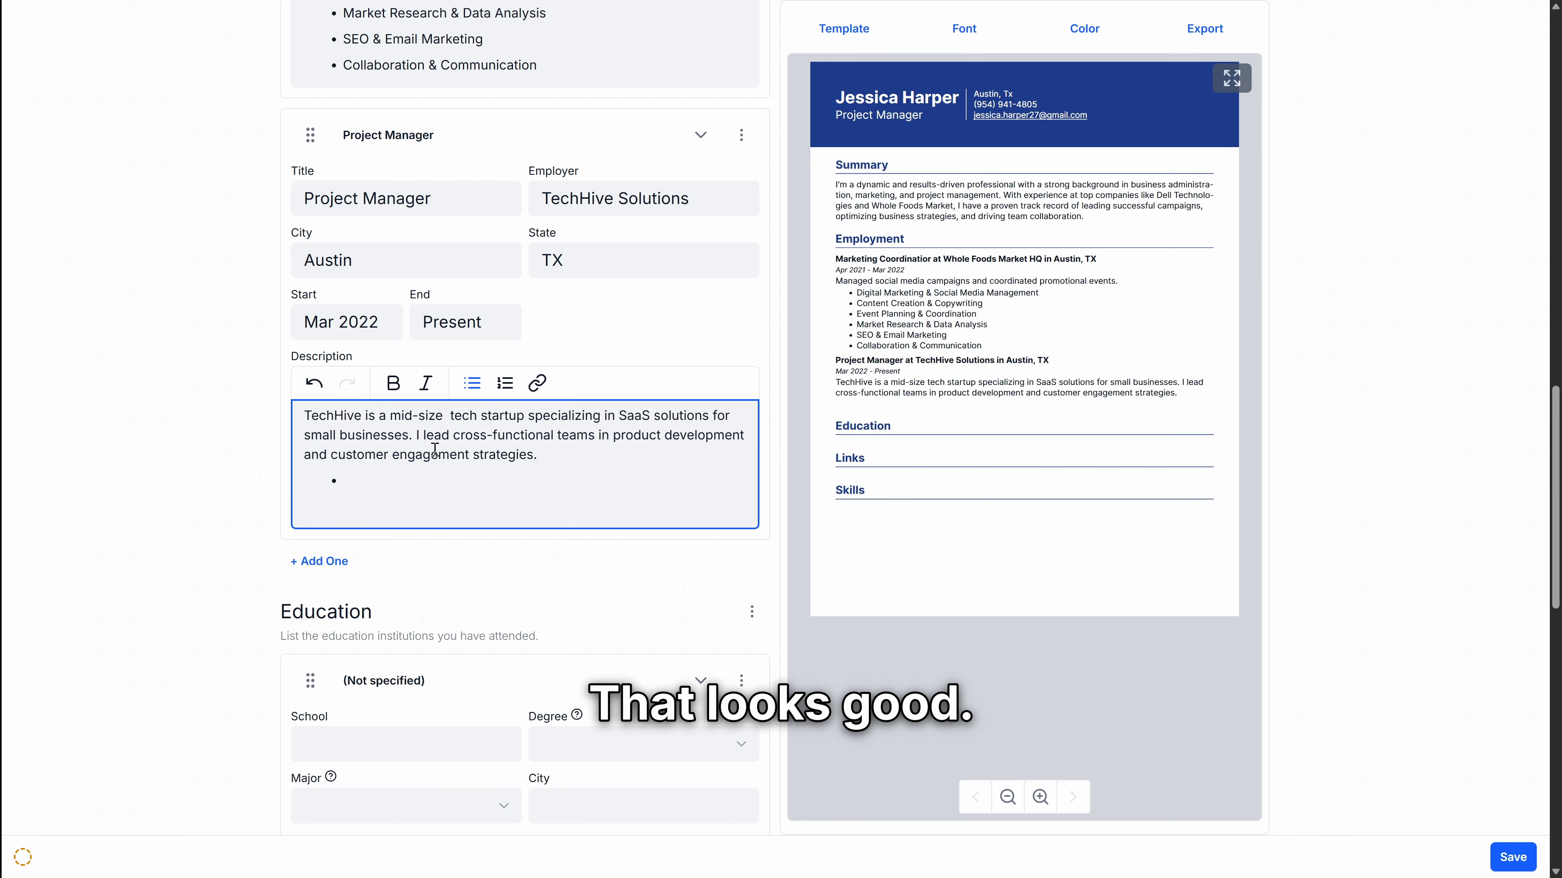
type("er Communication")
key("Return")
type("Risk Management & Problem")
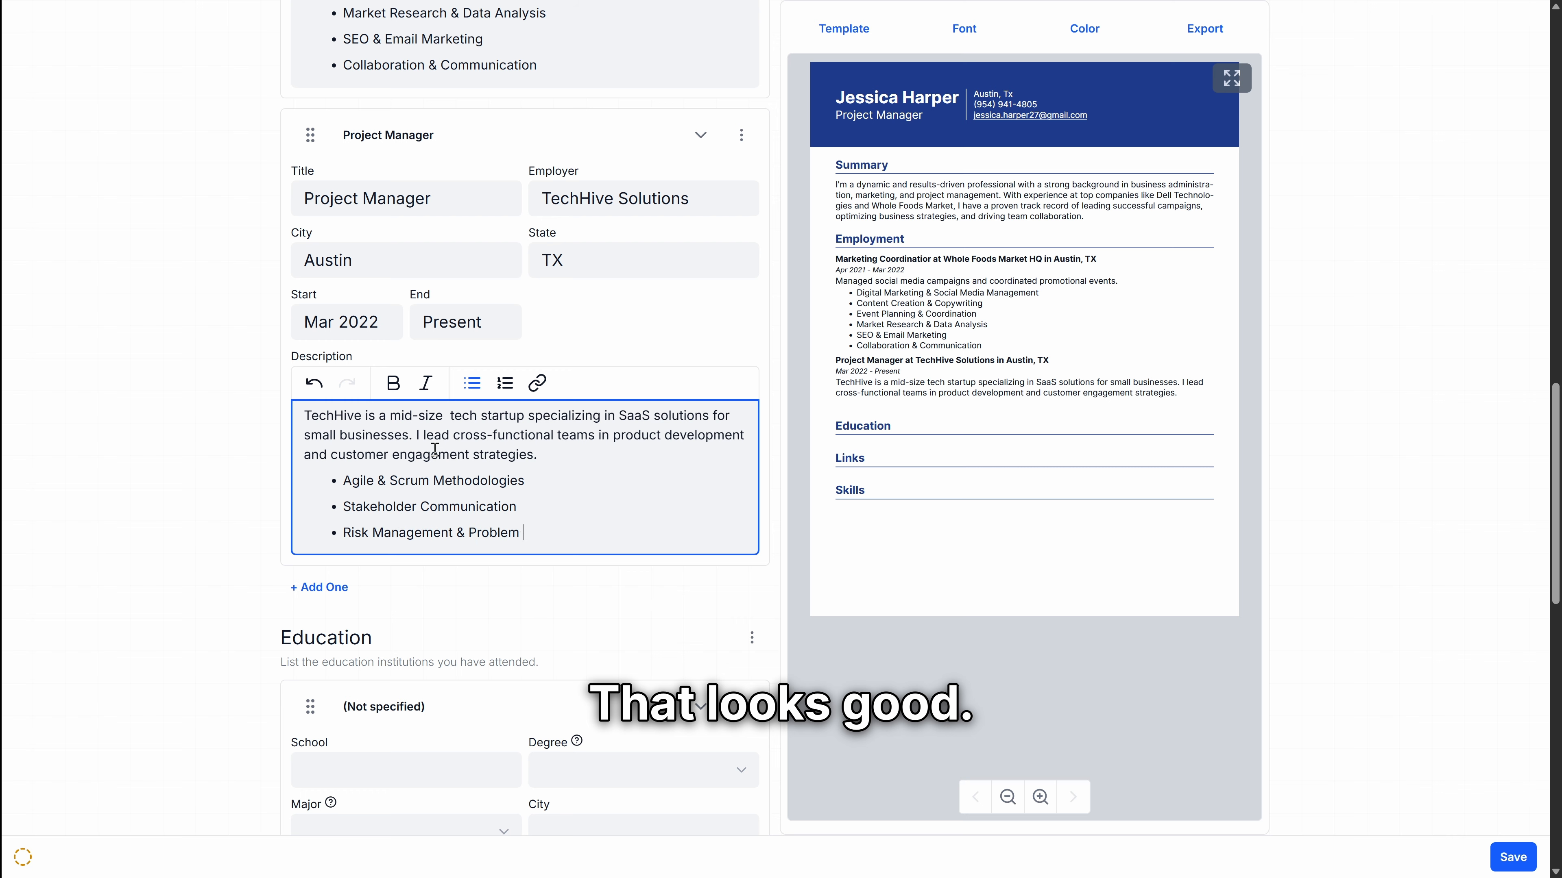
key("BackSpace")
type("-Solving")
key("Return")
type("Budgeting & Resource Allocation")
key("Return")
type("Process Optimization")
key("Return")
type("Teal ")
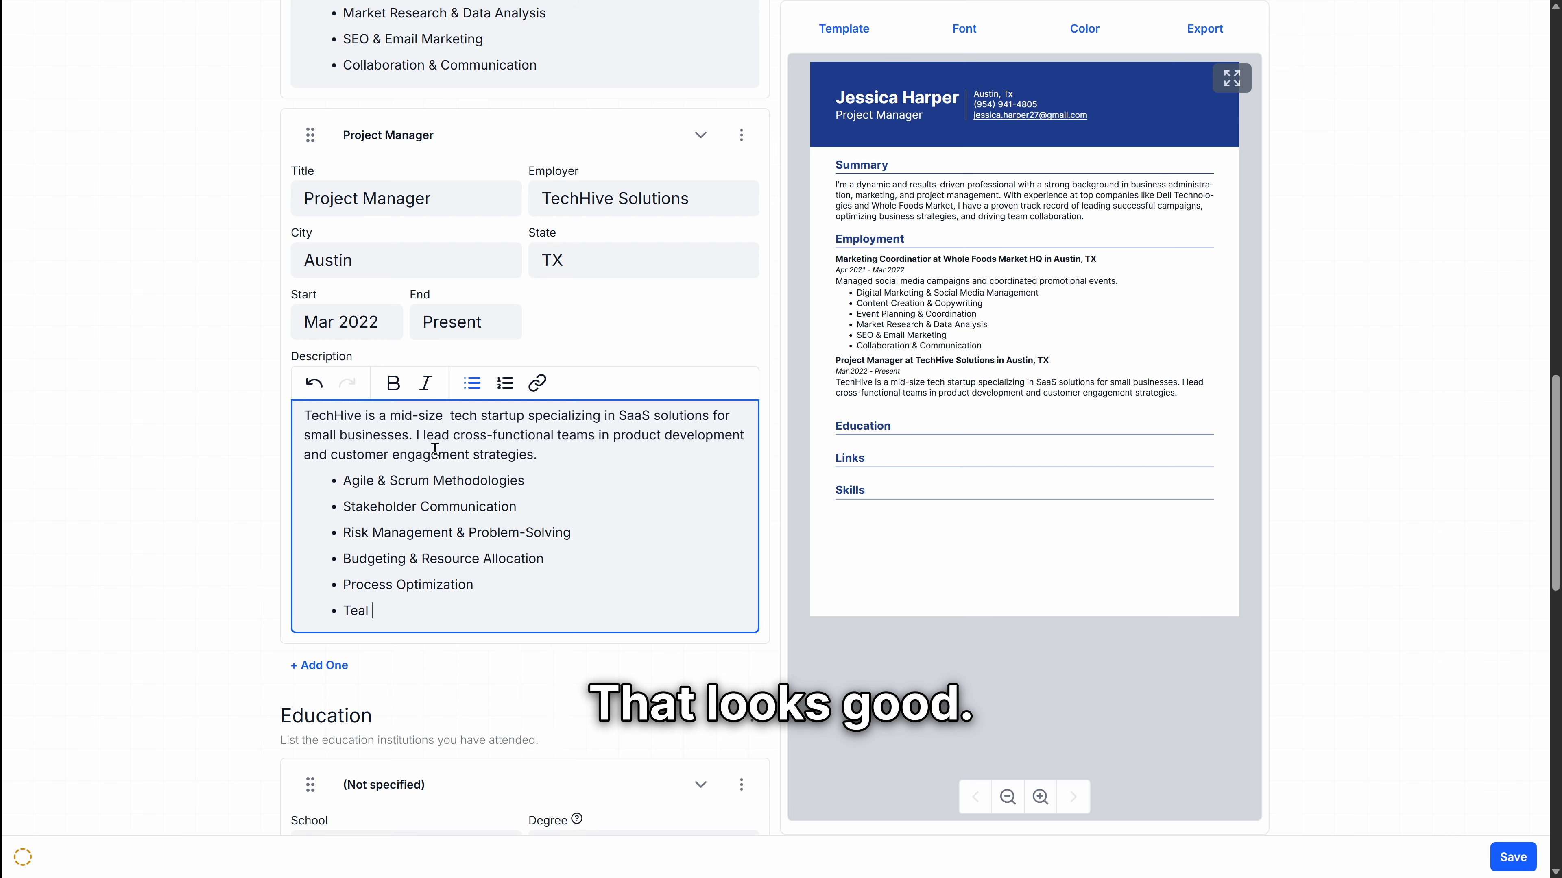
type("Leadership & Conflict Resolution")
Step: Move the Project Manager job above the Marketing Coordinator job with Move Up
scroll(435, 449, "up", 5)
left_click(742, 457)
left_click(745, 499)
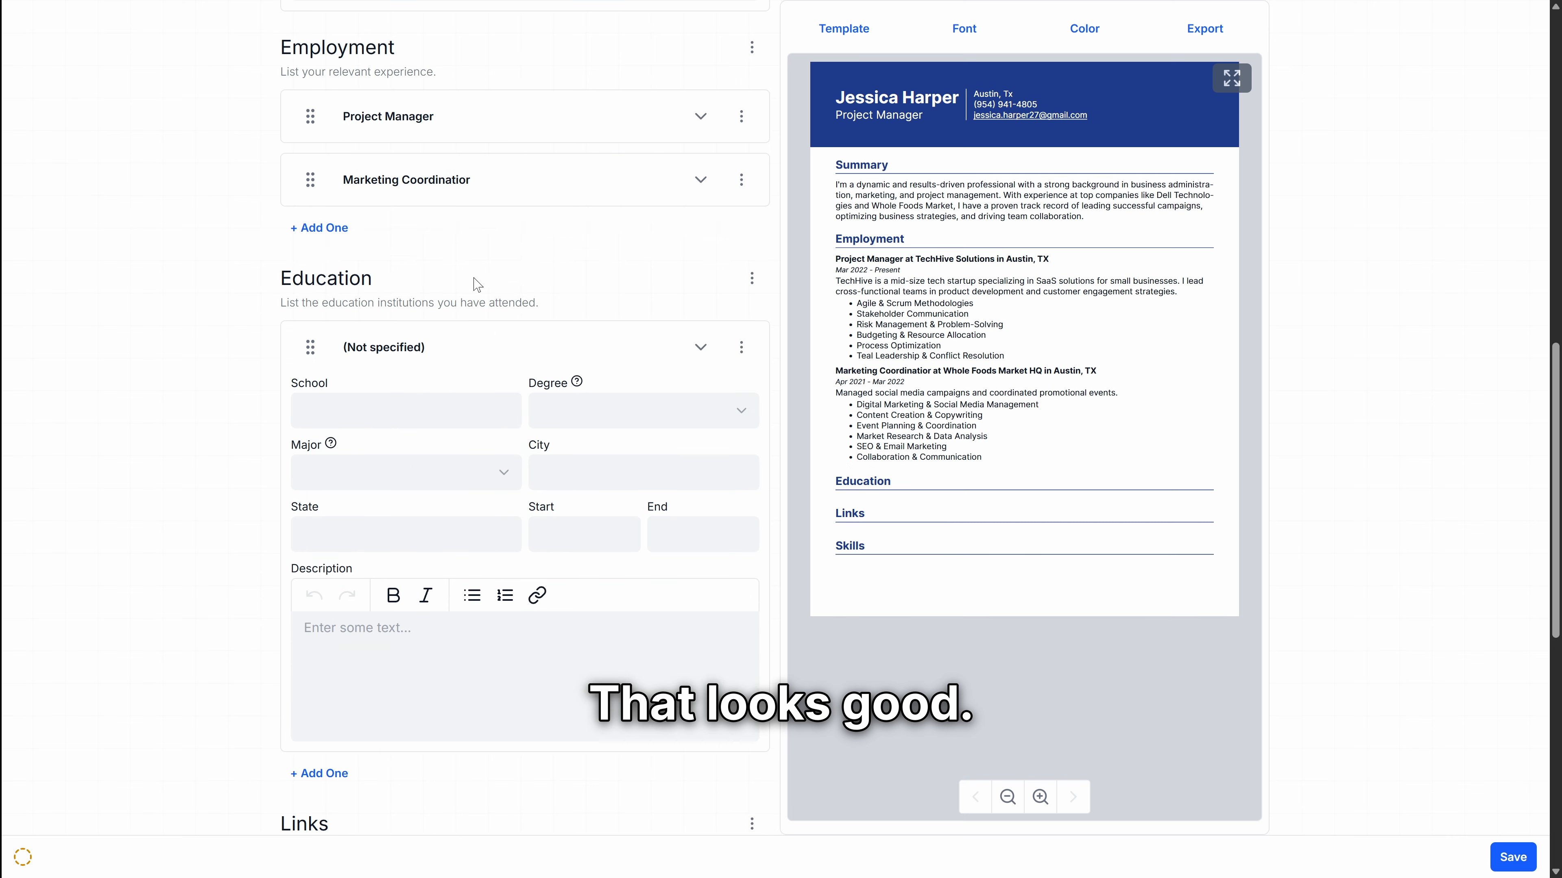
Step: Enter University of Texas at Austin, Bachelor Degree in Business Administration, in Austin, TX
left_click(433, 409)
type("University of Texas at Austin")
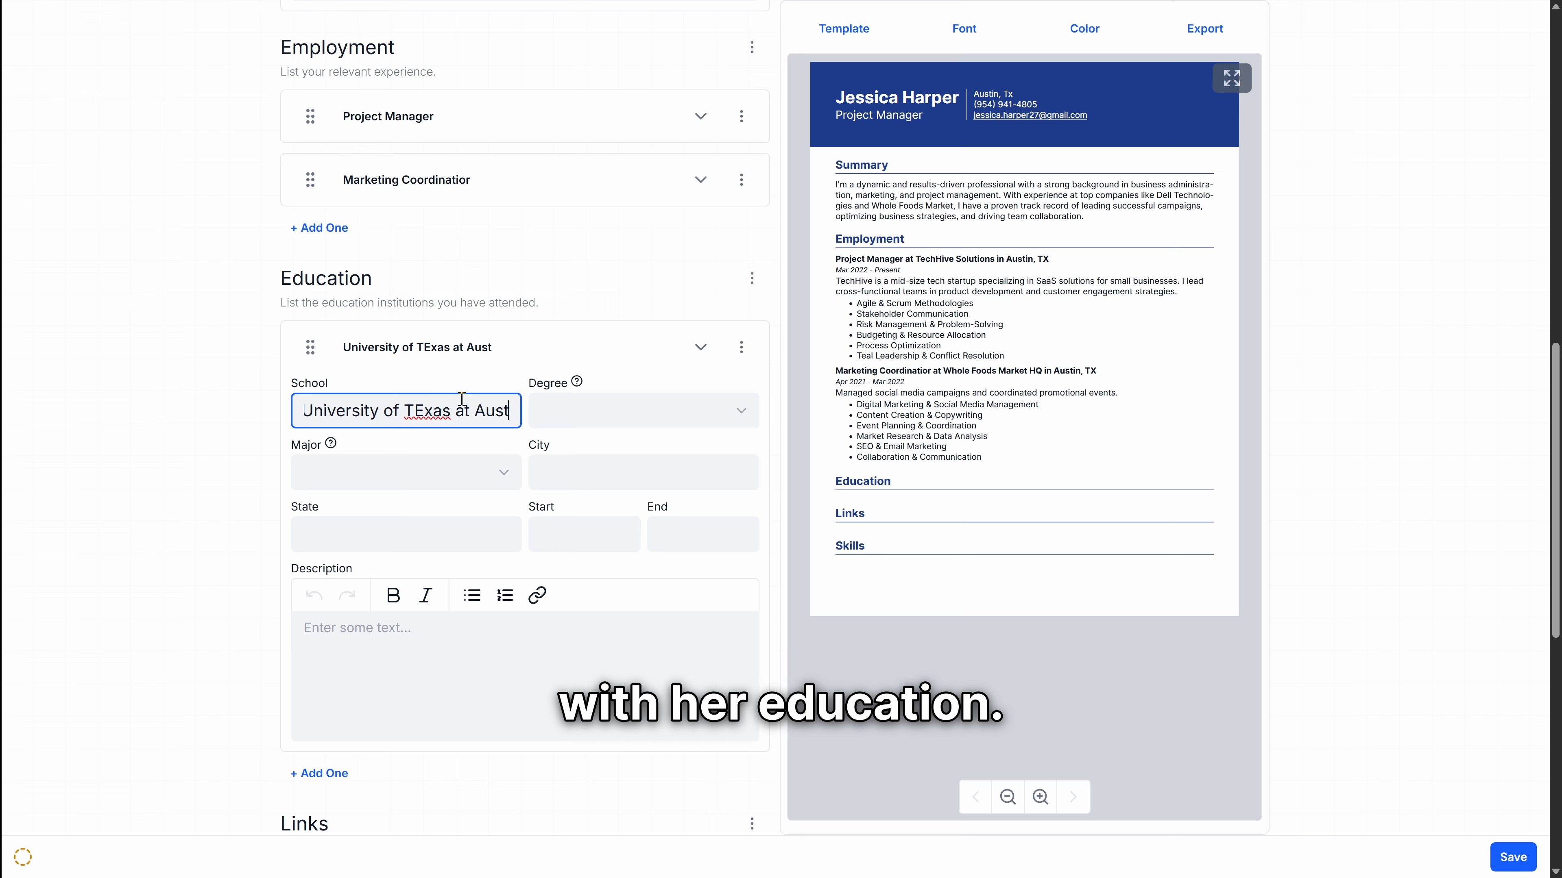
left_click(618, 416)
type("Bachelor Degree")
left_click(403, 477)
type("Business Administration")
left_click(583, 480)
type("Austin")
key("Tab")
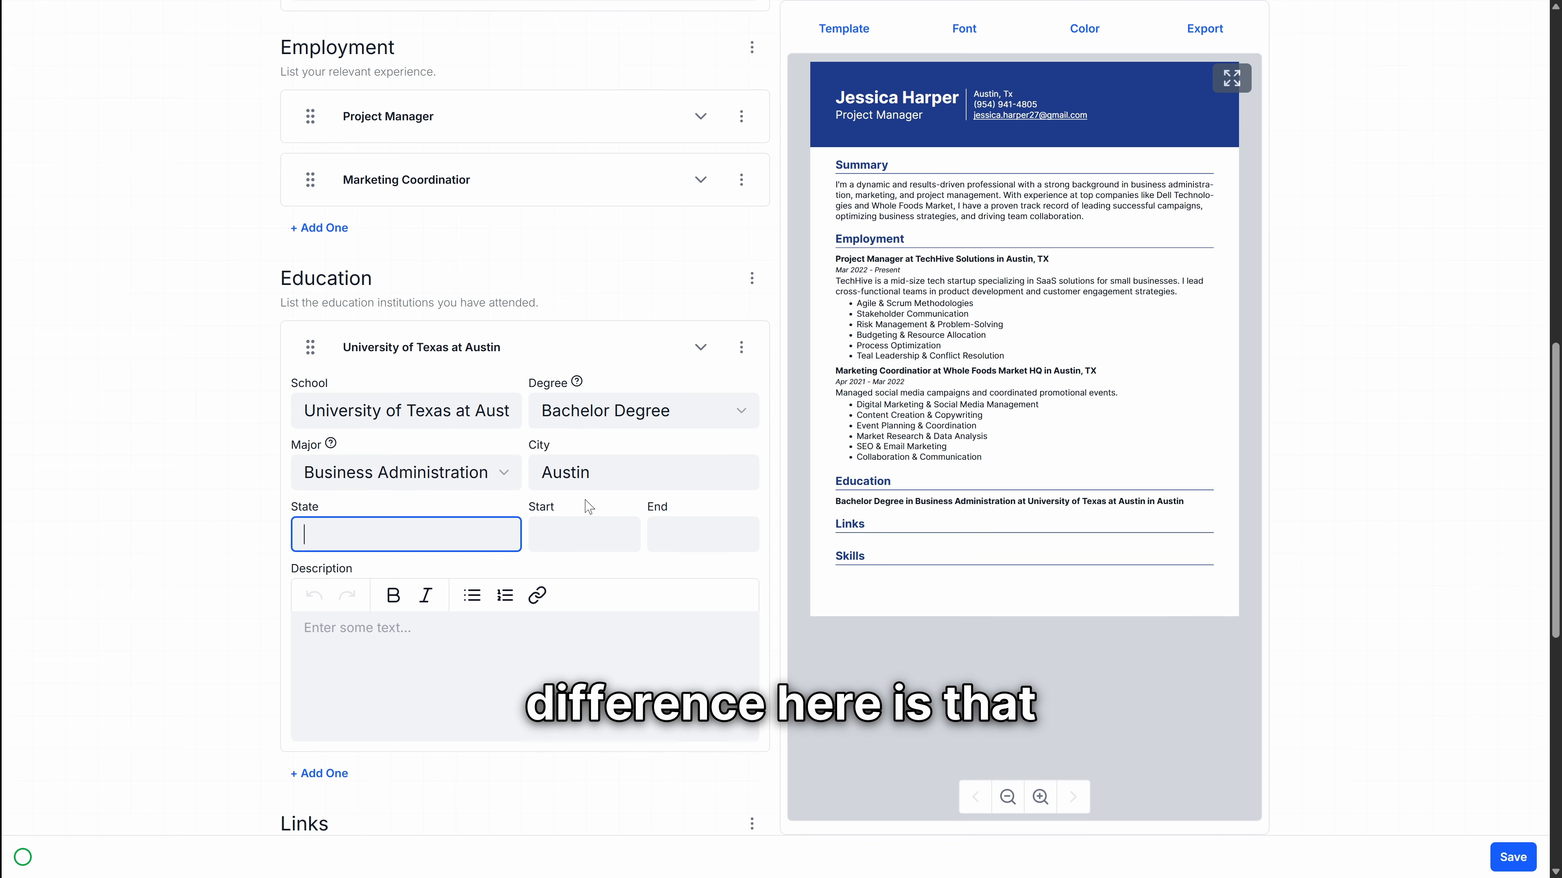
type("TX")
Step: Set the university dates to Aug 2015 through May 2019
left_click(498, 579)
left_click(499, 578)
left_click(621, 615)
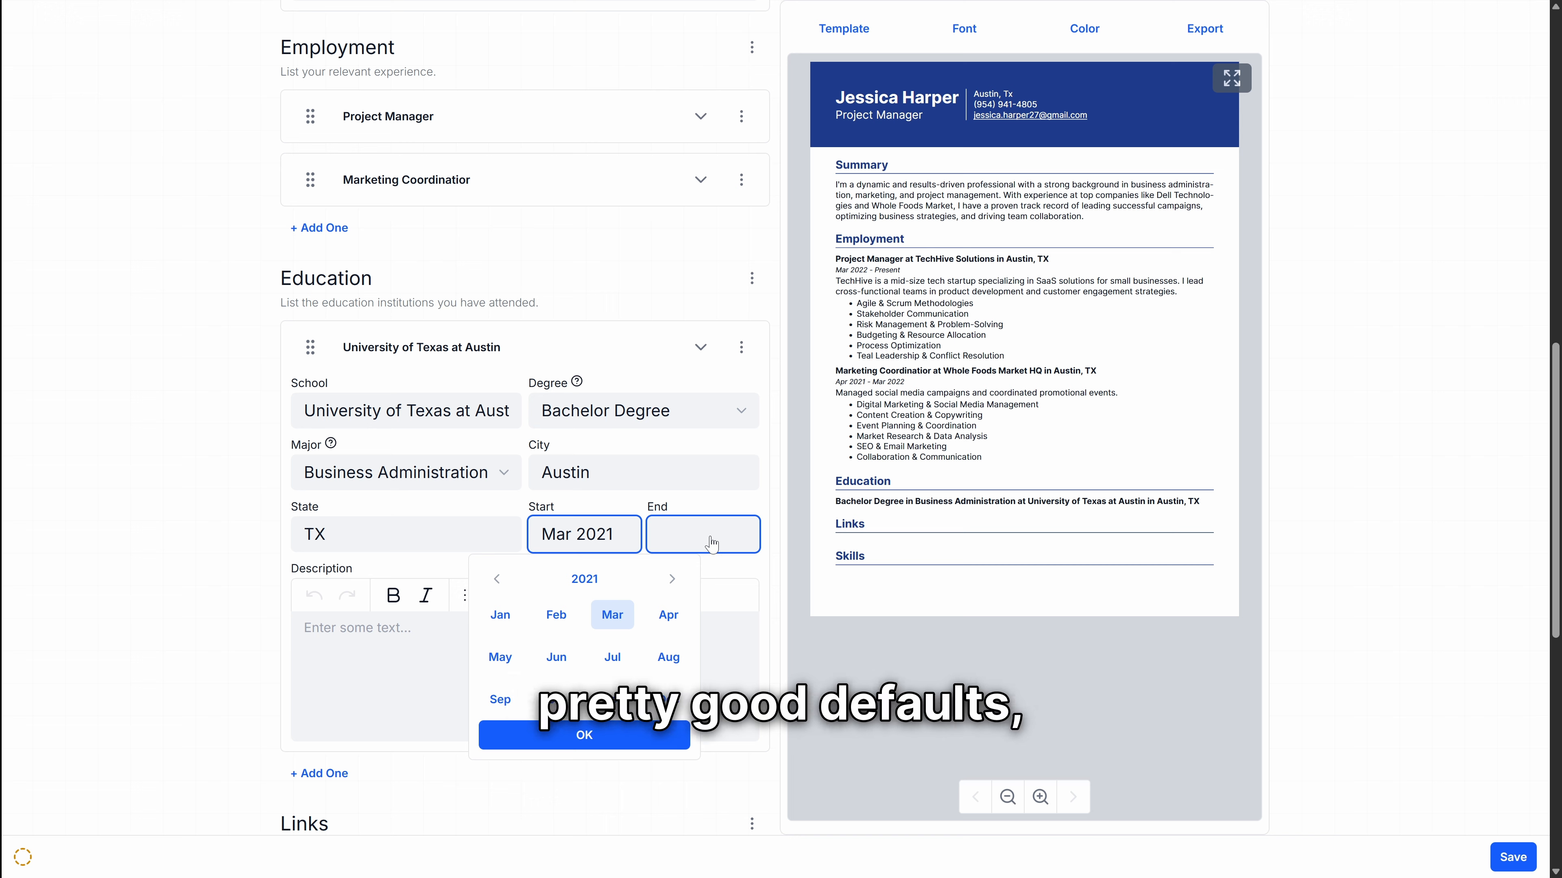
left_click(498, 580)
left_click(497, 579)
left_click(669, 657)
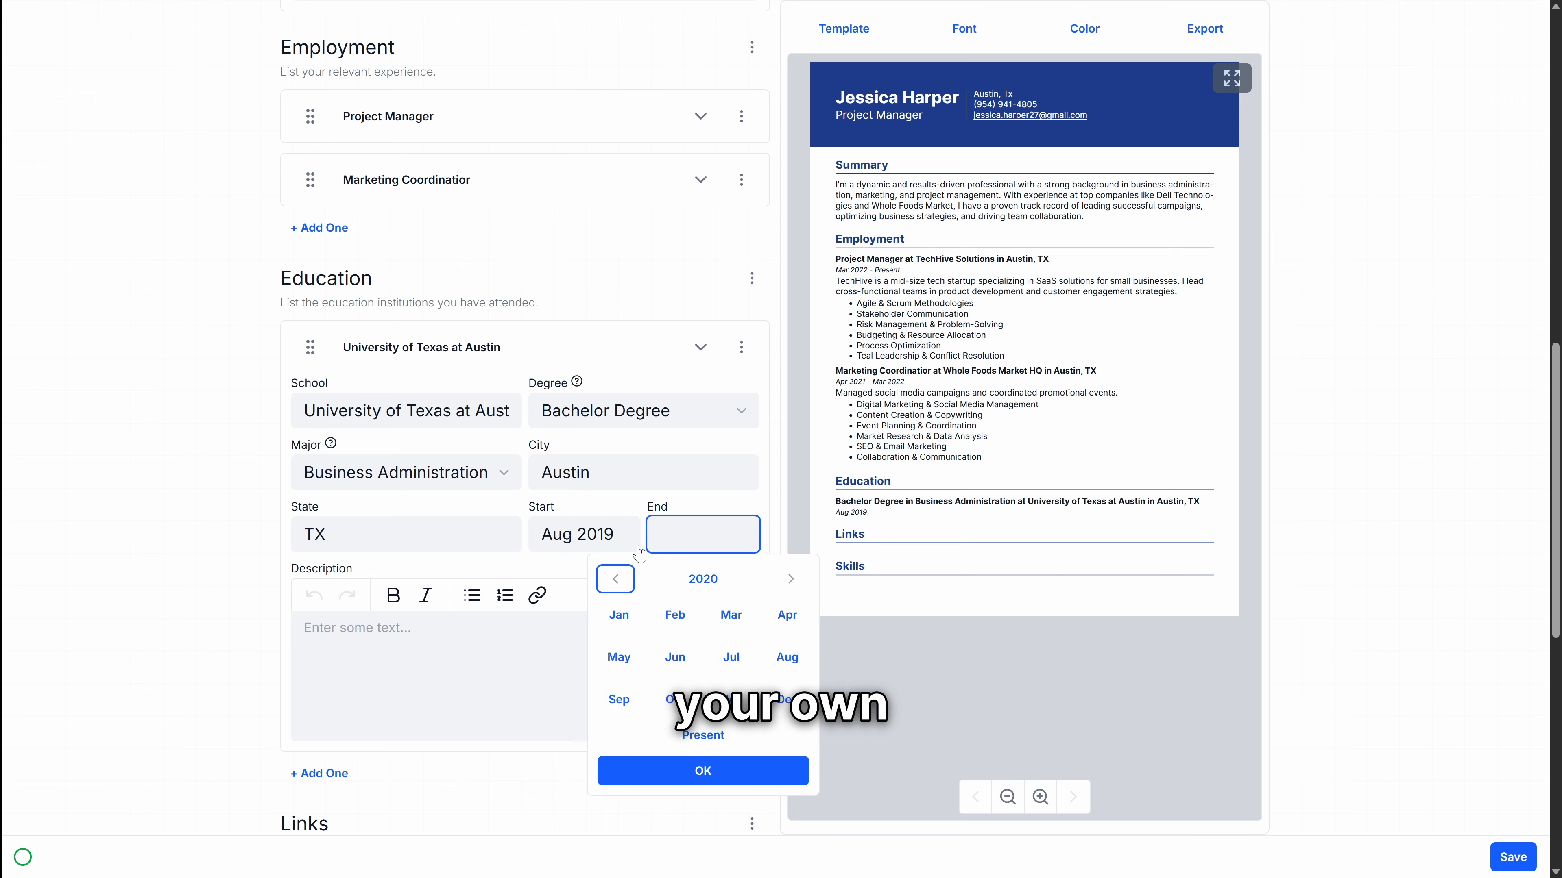
key("Escape")
left_click(584, 534)
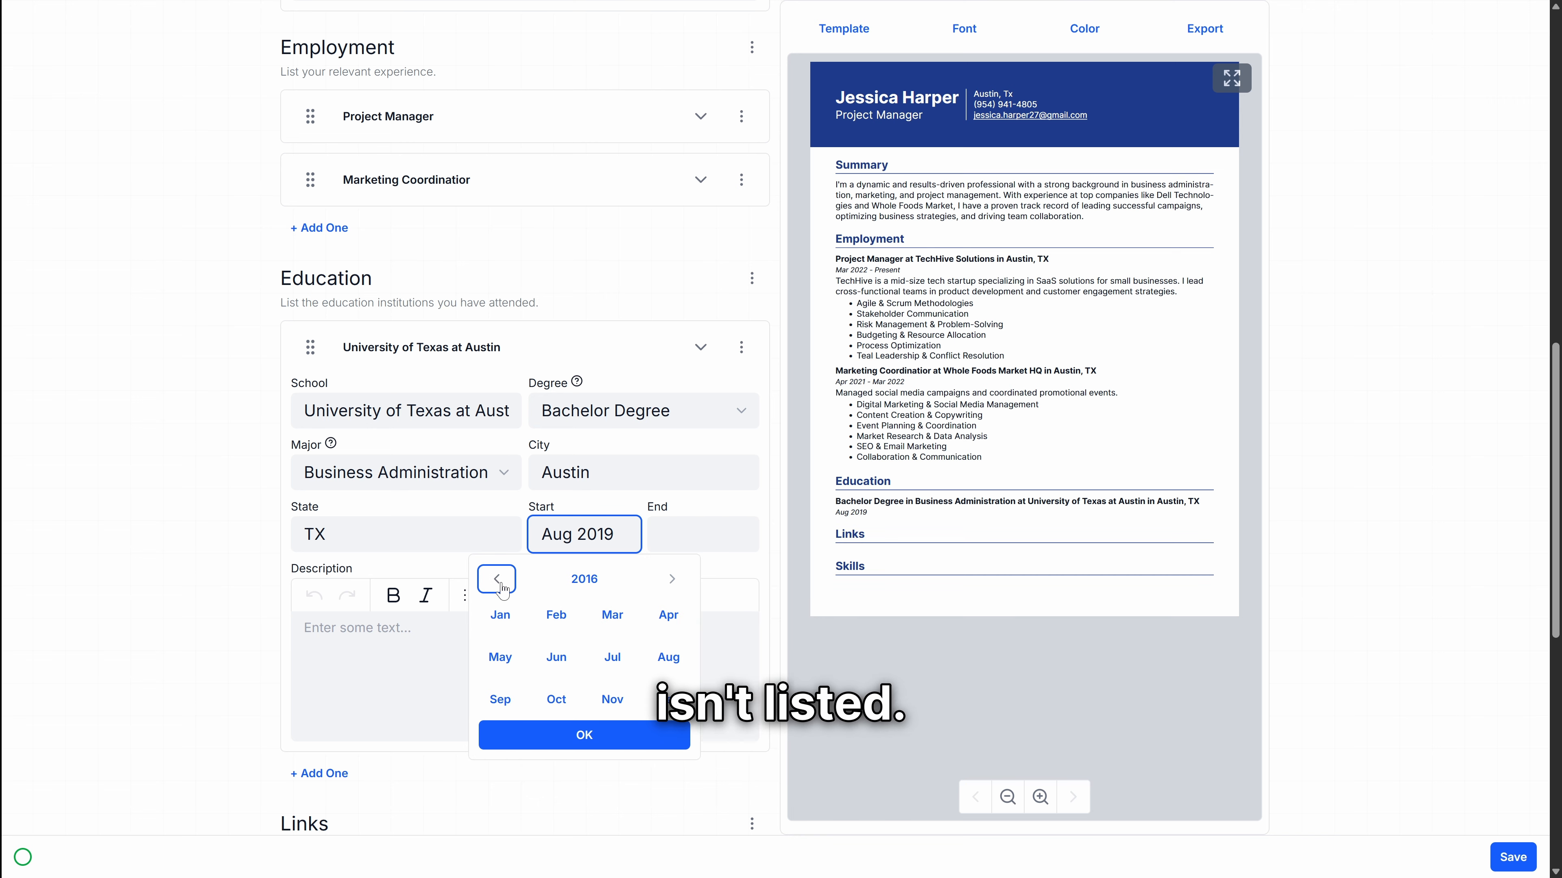
left_click(666, 655)
left_click(619, 657)
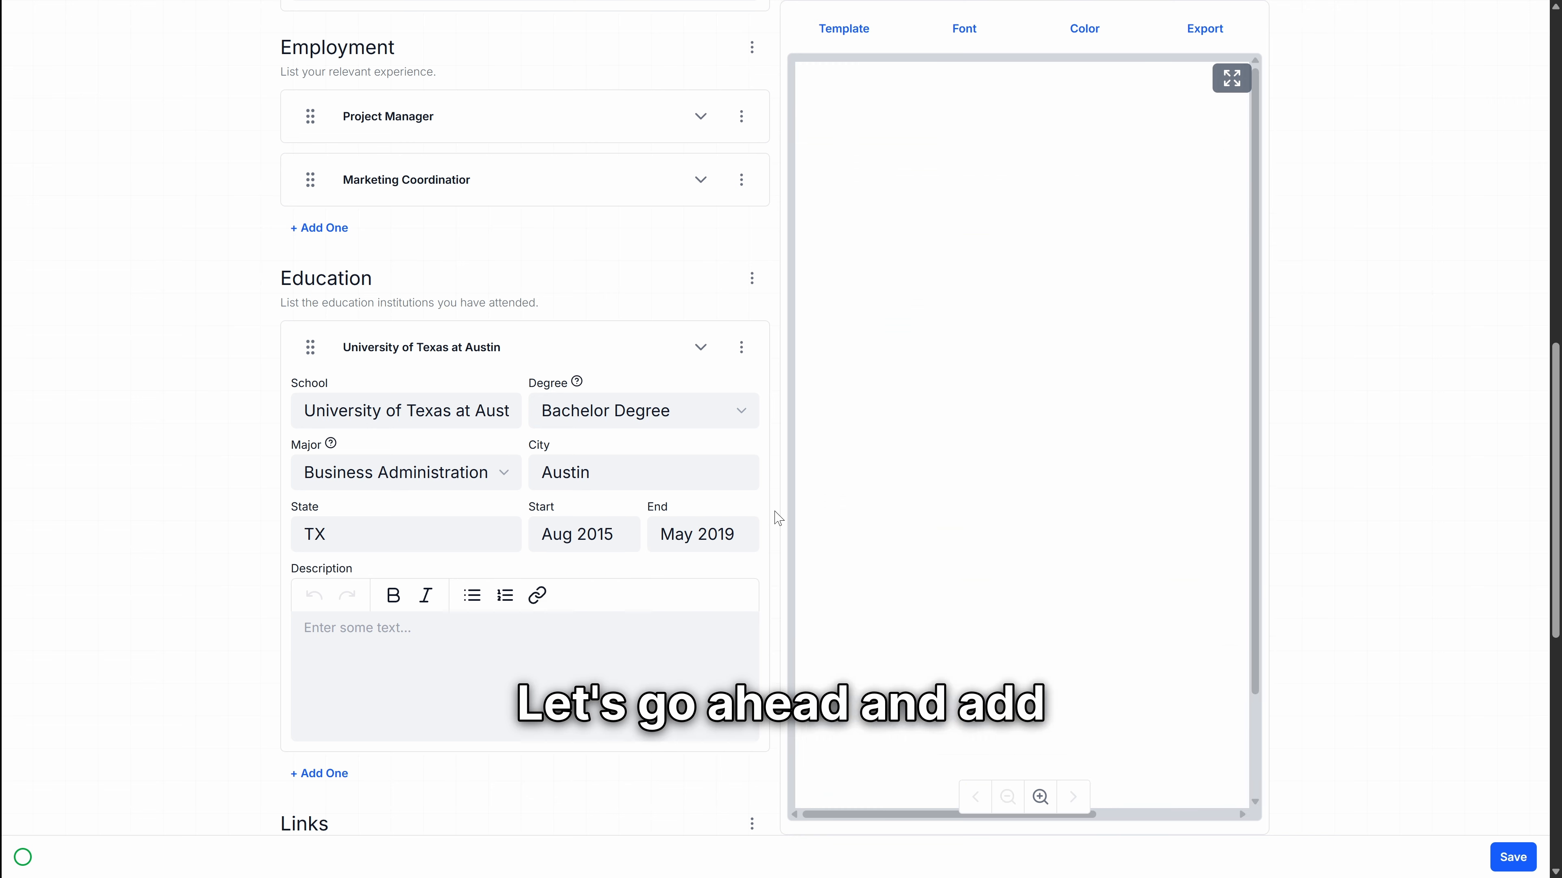
Step: Add a second education entry for Westlake High School in Austin, TX
scroll(575, 643, "down", 3)
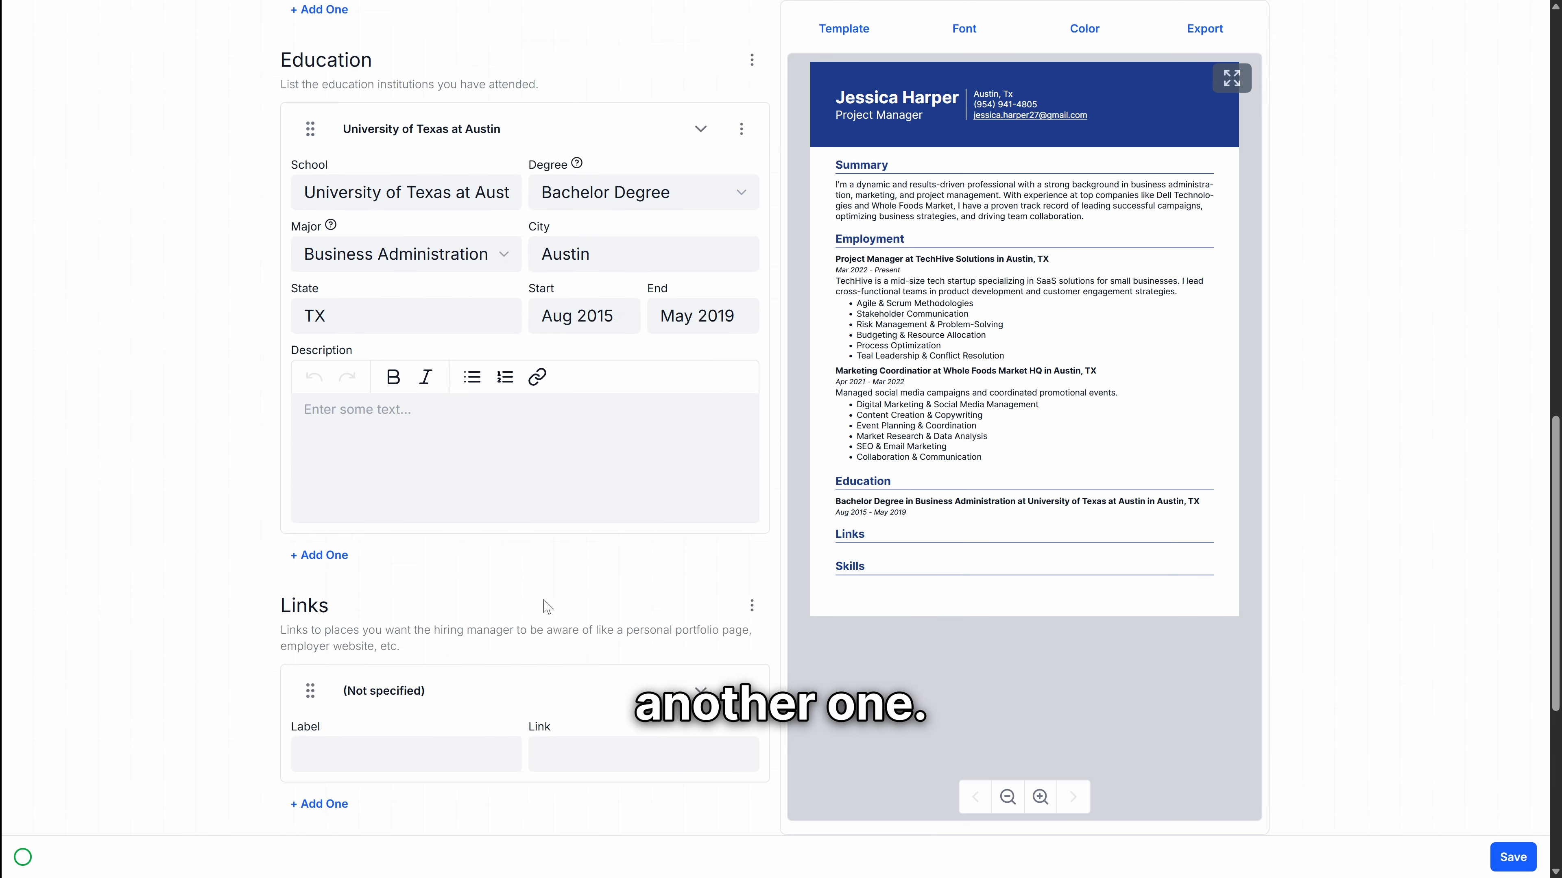
left_click(319, 552)
scroll(652, 640, "down", 3)
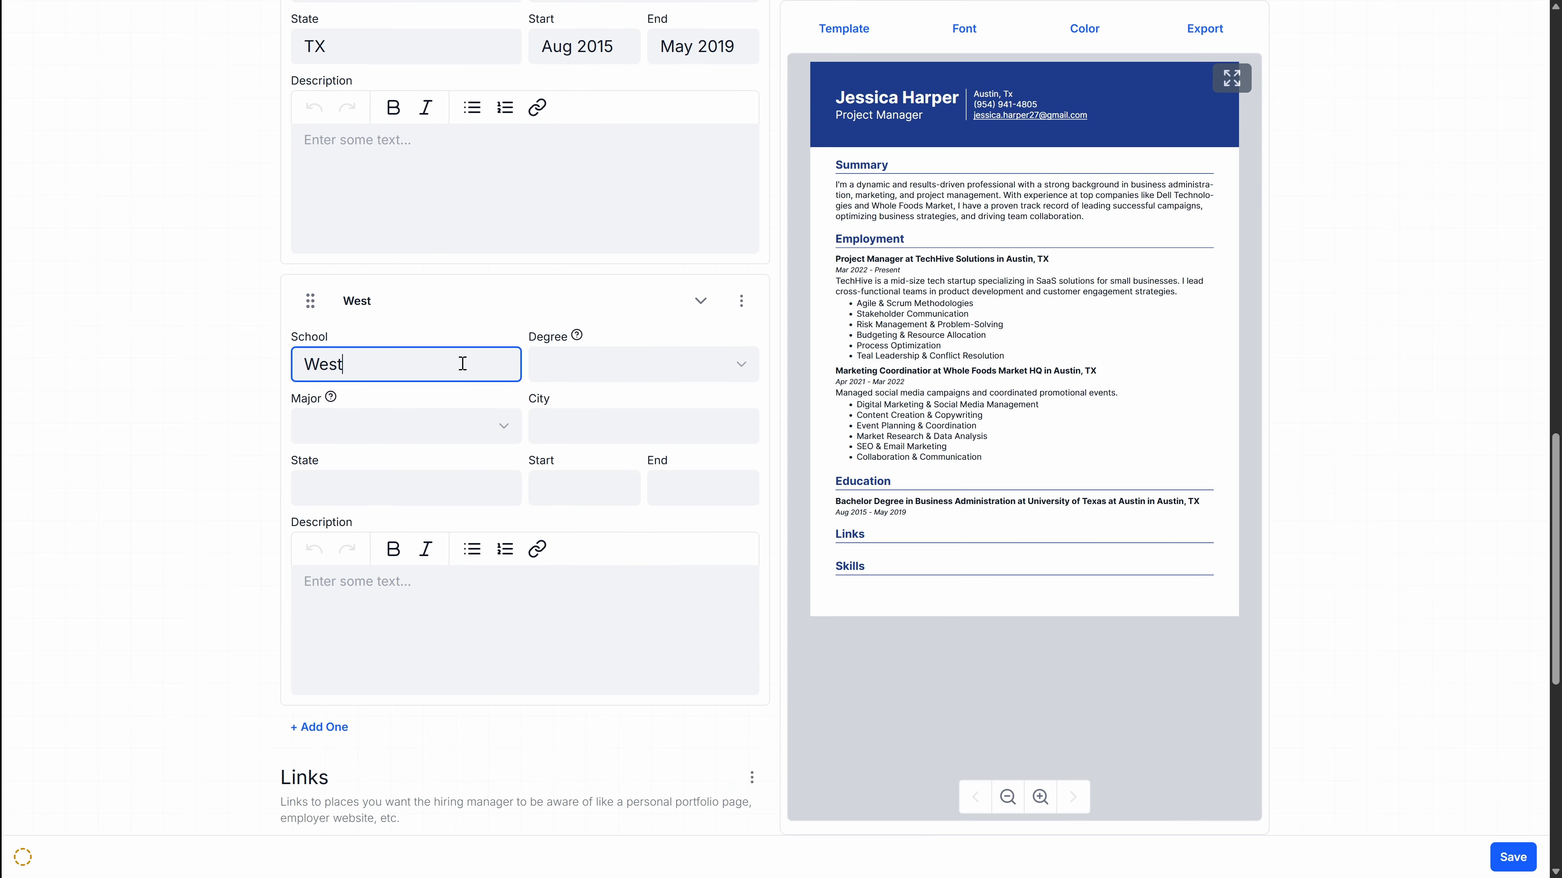
type("lake High Schoo")
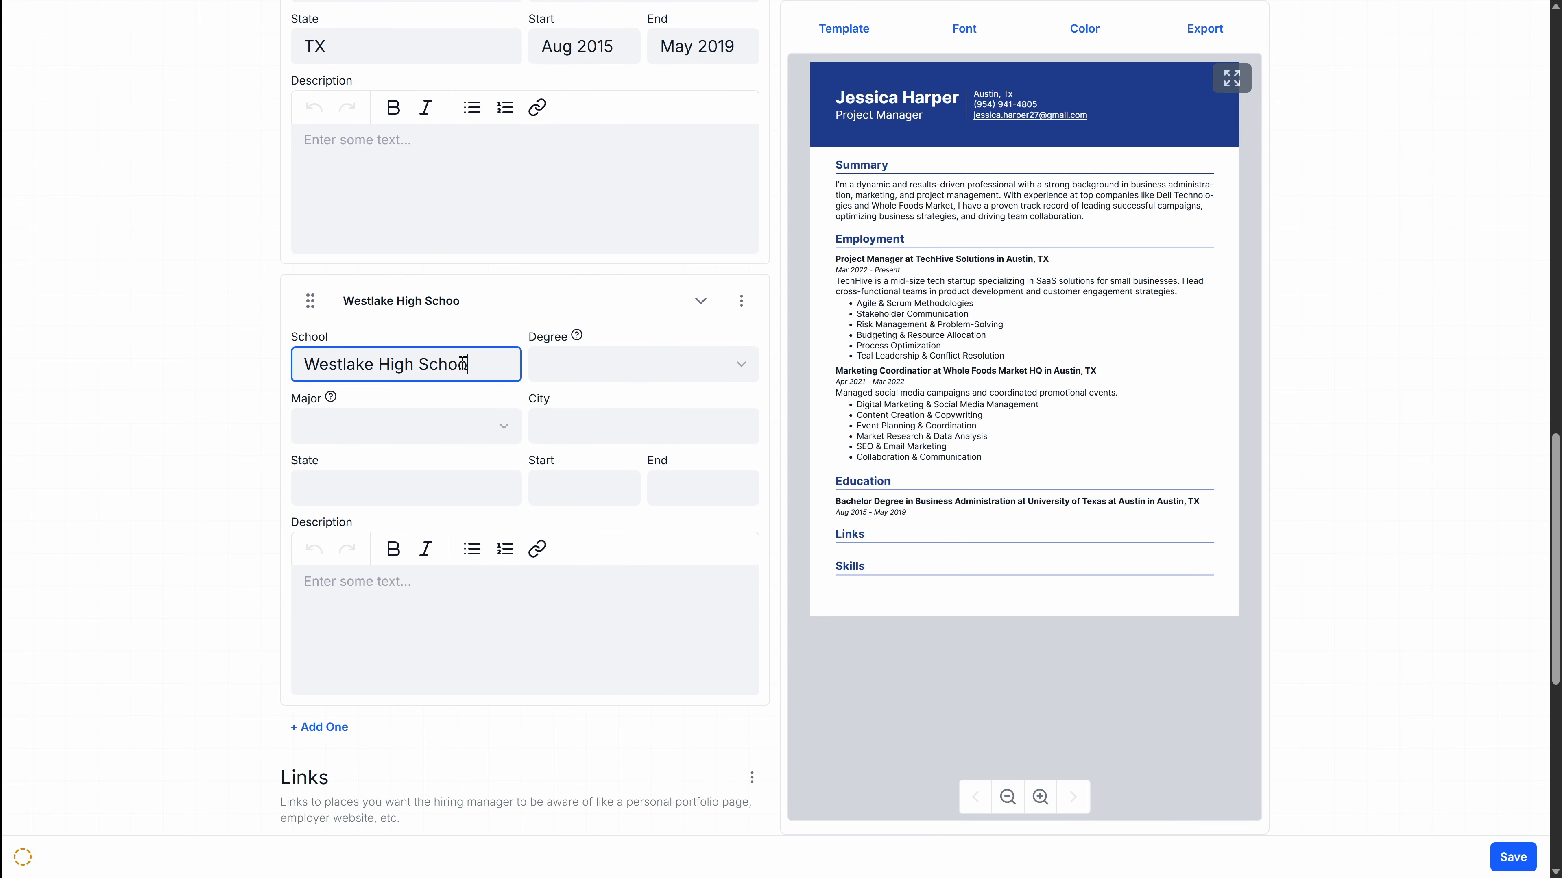
type("l")
key("Tab")
key("Tab")
key("Tab")
key("Tab")
key("Tab")
type("Austin")
key("Tab")
type("TX")
key("Tab")
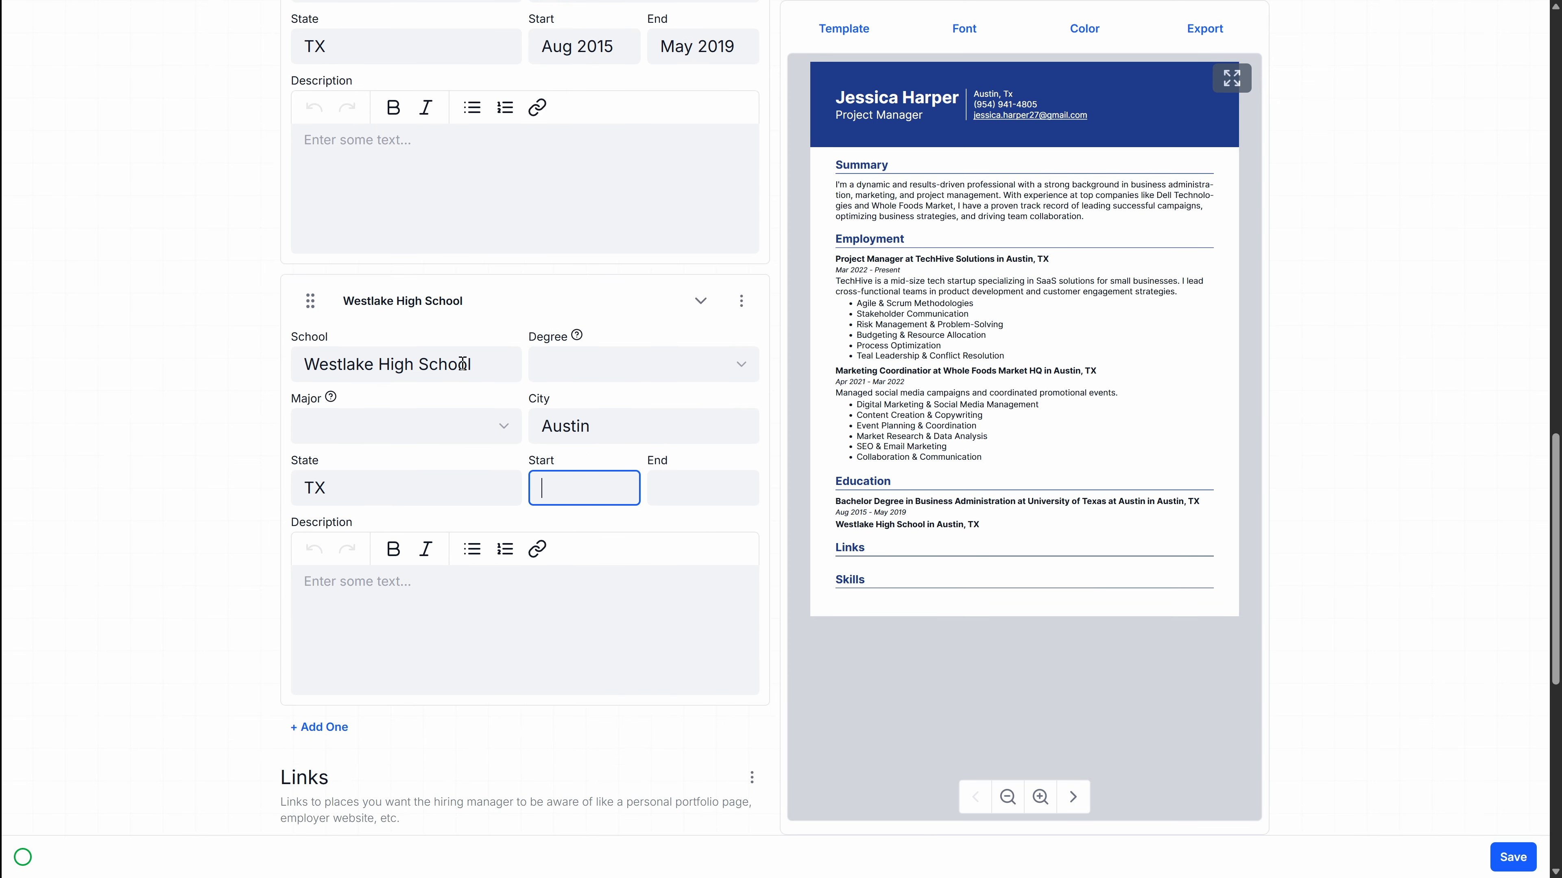
Step: Set the high school start year to 2011
left_click(590, 489)
left_click(496, 532)
left_click(485, 537)
left_click(702, 490)
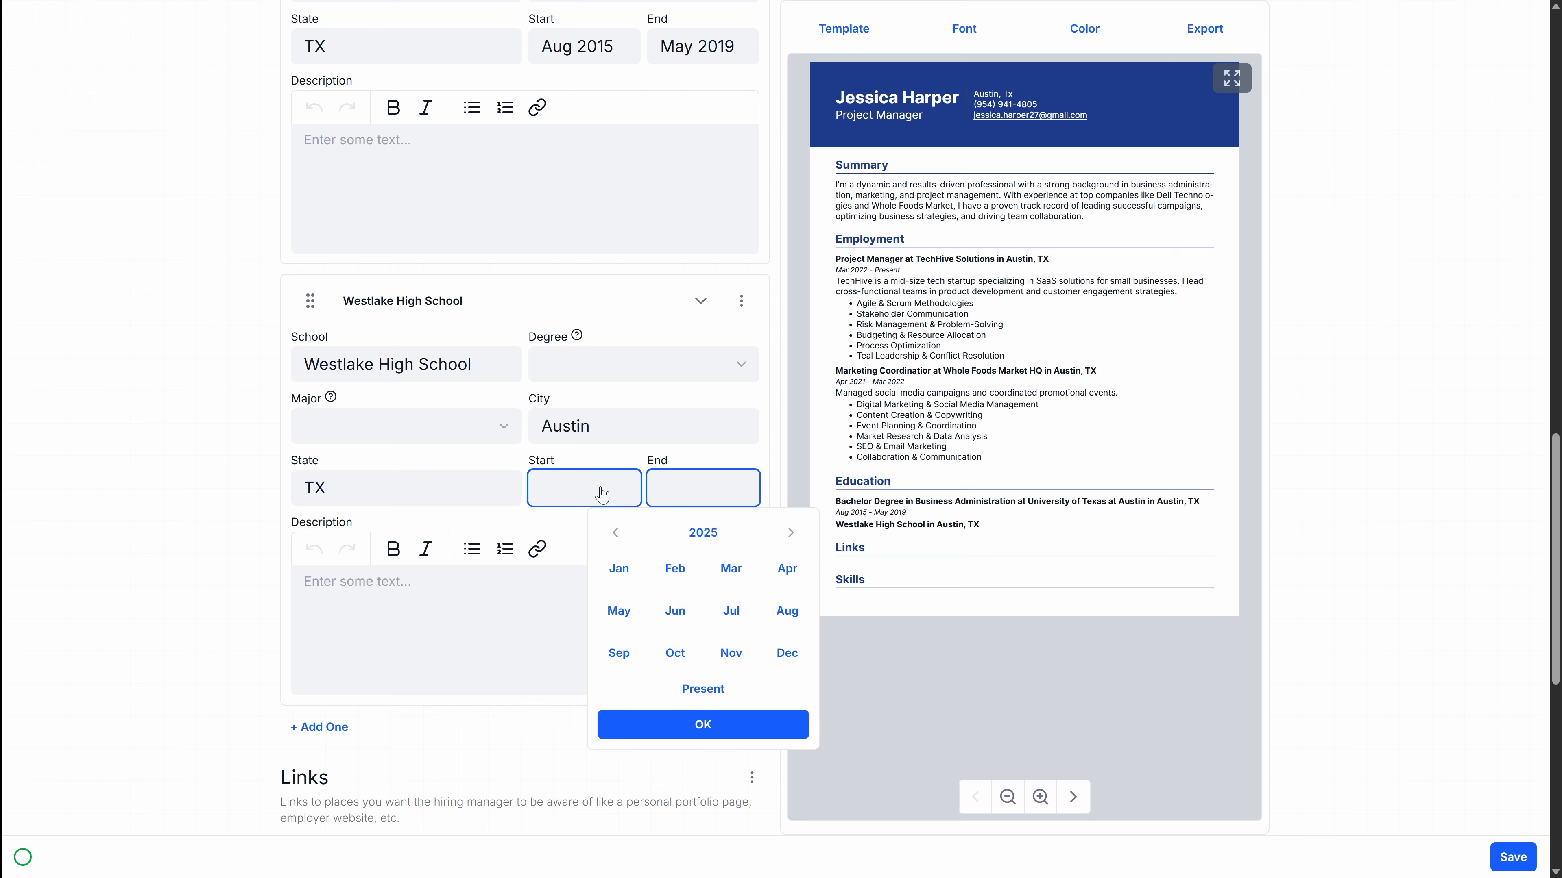
left_click(600, 491)
left_click(584, 533)
type("2021")
key("BackSpace")
key("BackSpace")
type("11")
left_click(702, 505)
Step: Set the high school end year to 2015
left_click(617, 536)
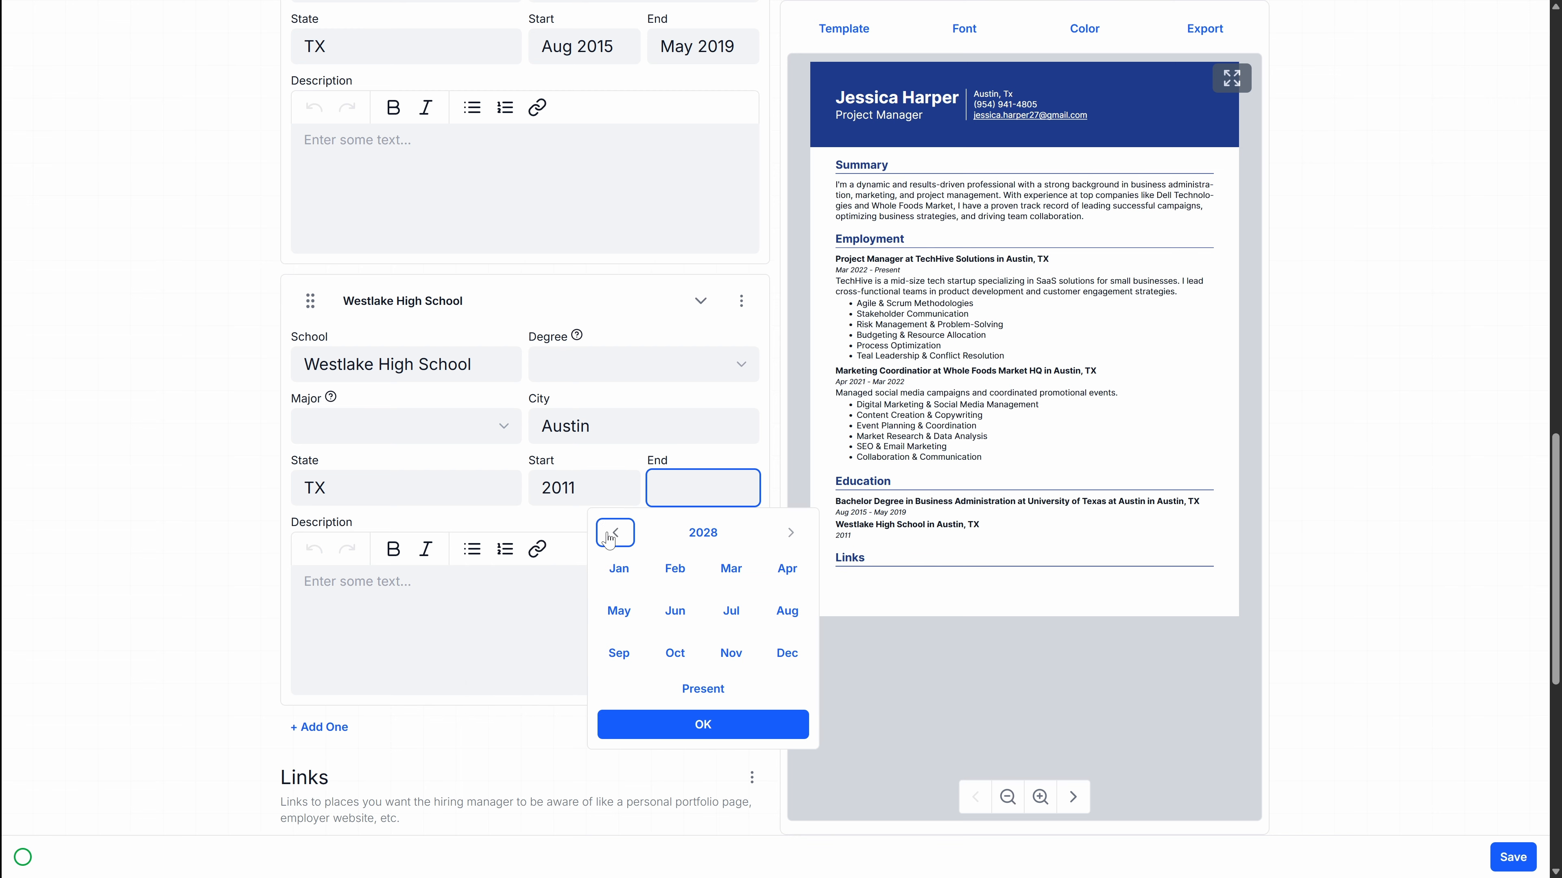
left_click(617, 537)
left_click(703, 724)
left_click(700, 501)
left_click(702, 533)
left_click_drag(667, 591, 554, 566)
type("2015")
left_click(708, 634)
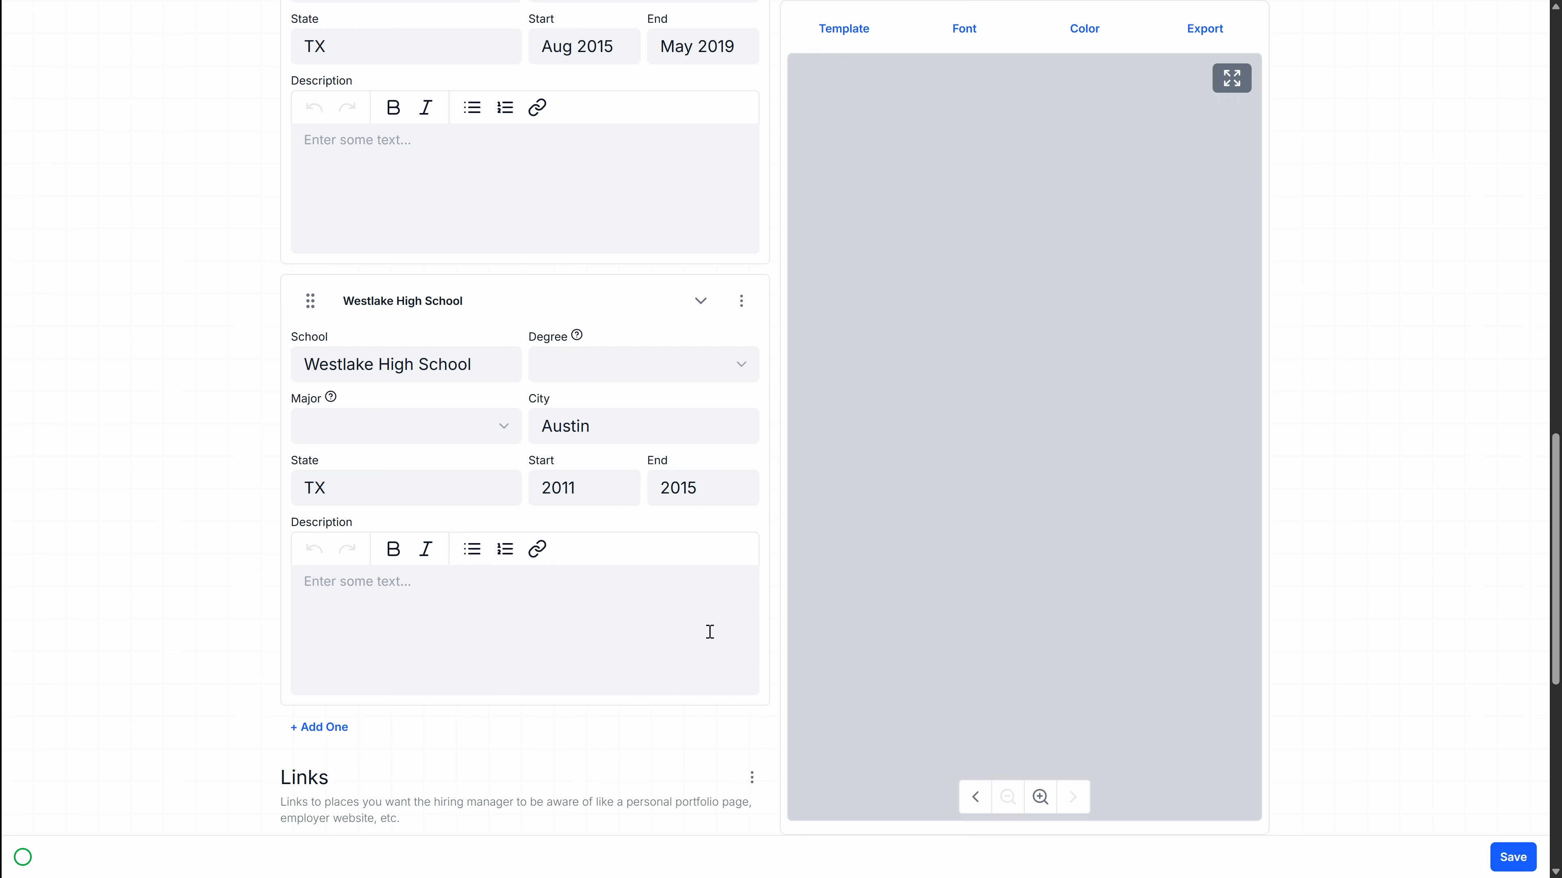
scroll(615, 553, "down", 8)
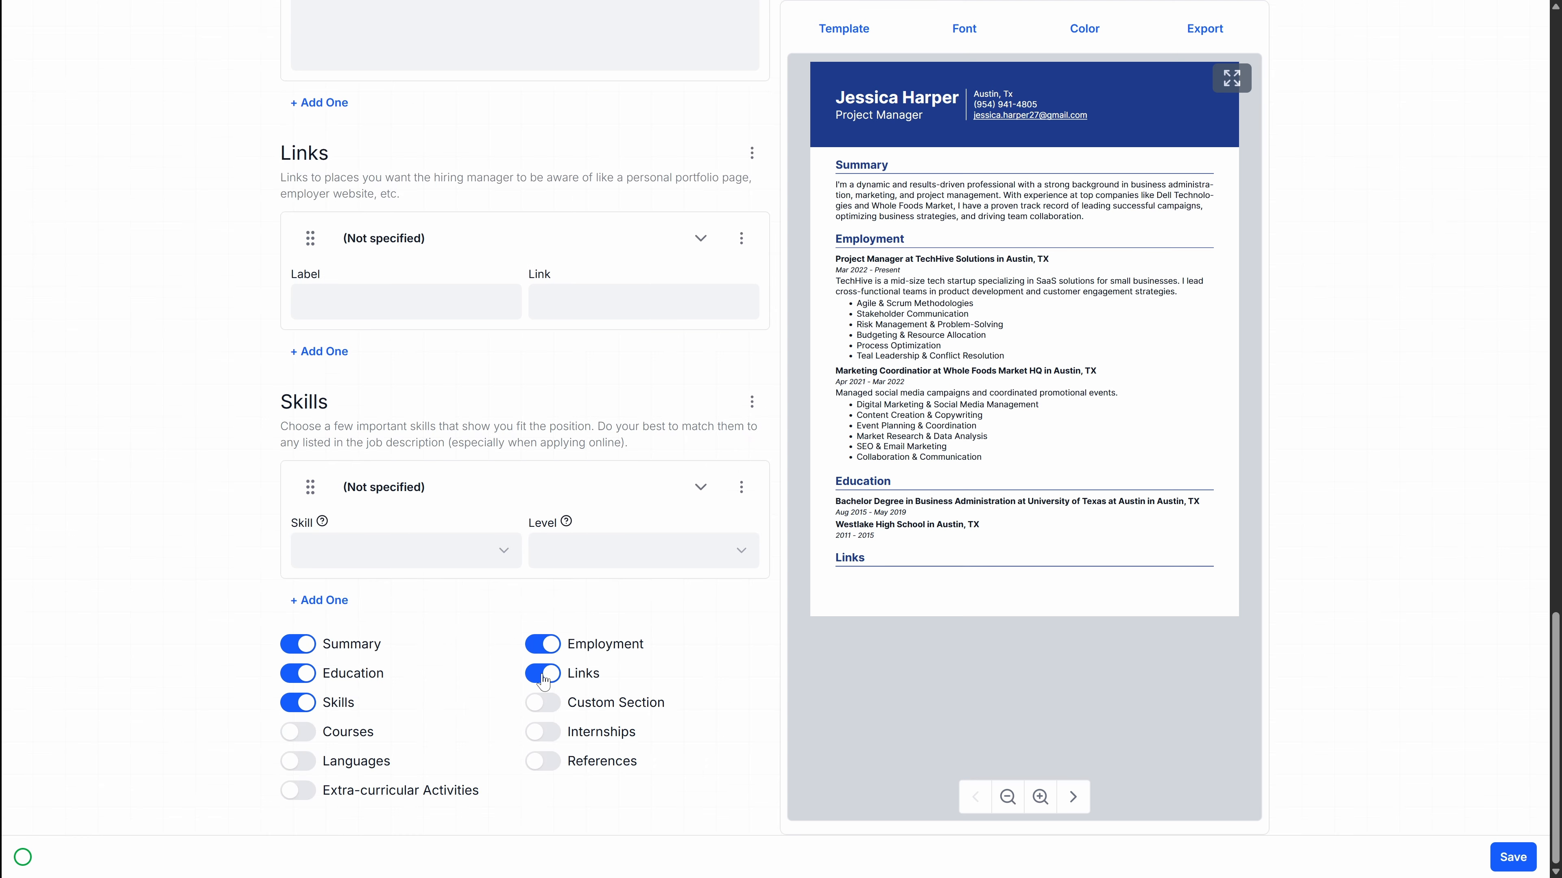
Step: Remove the Links and Skills sections and add an Internships section
left_click(543, 673)
left_click(338, 703)
left_click(542, 732)
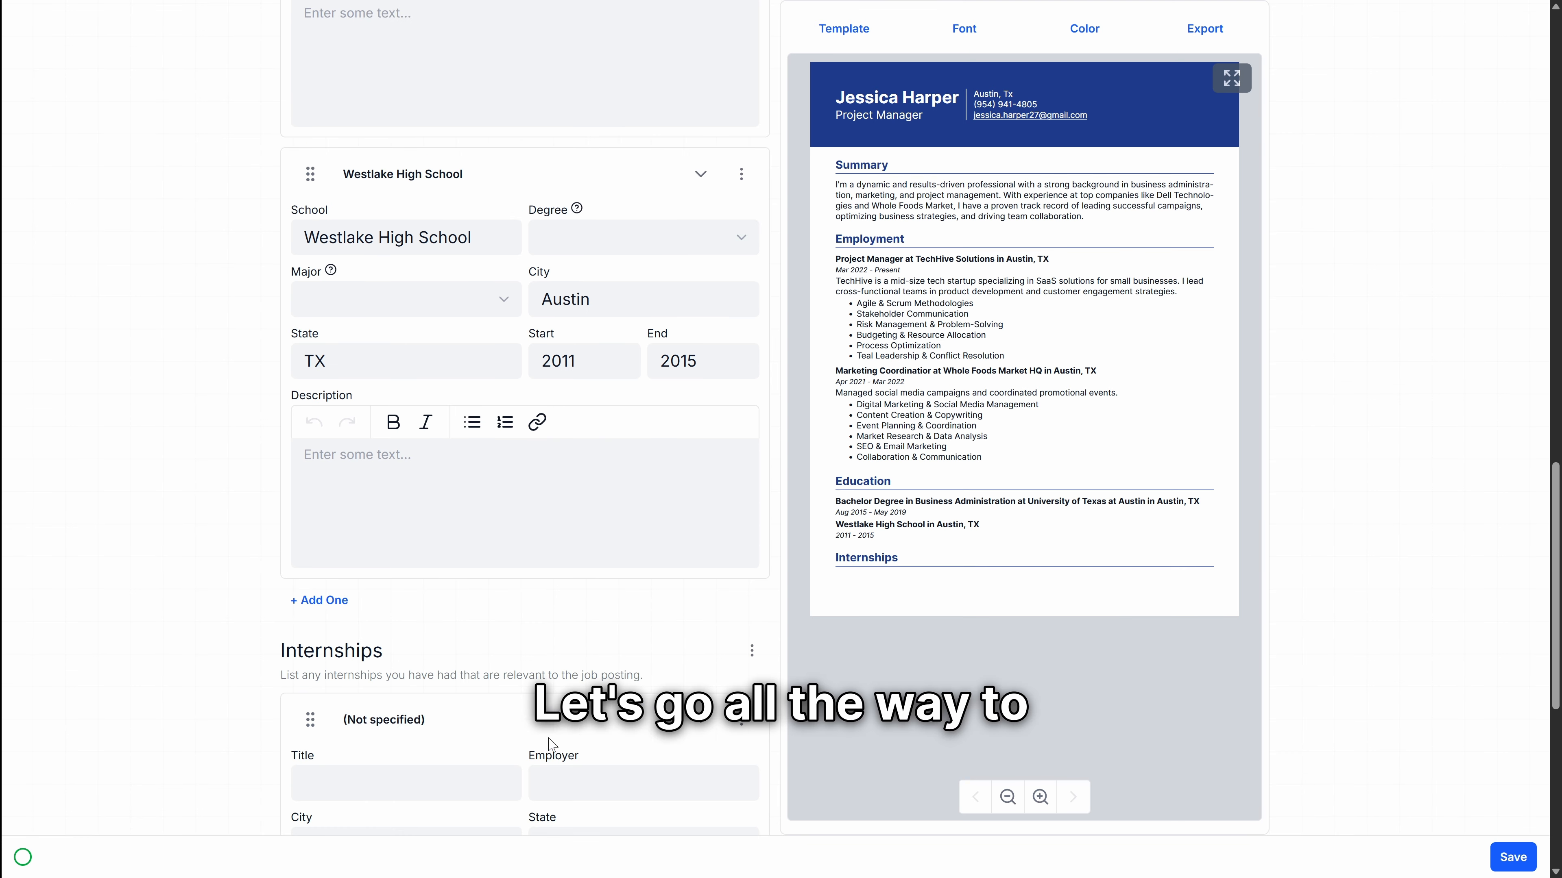
Step: Enter the internship as Market Research Intern at Dell Technologies, Austin, TX
scroll(396, 369, "down", 8)
type("Market Research Intern")
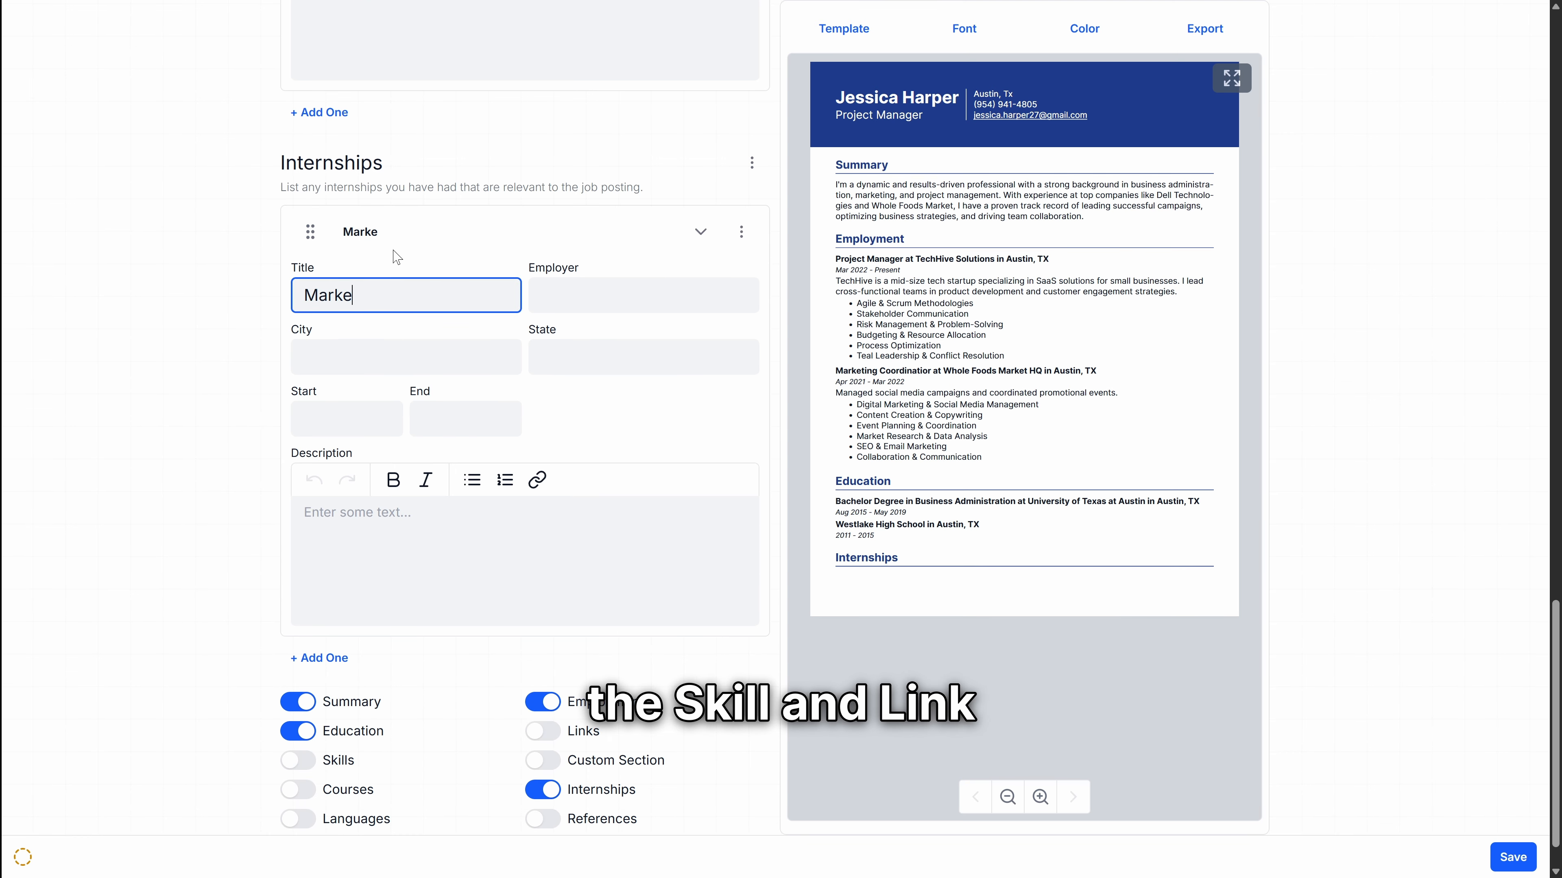
key("Tab")
type("Dell Technologies")
key("Tab")
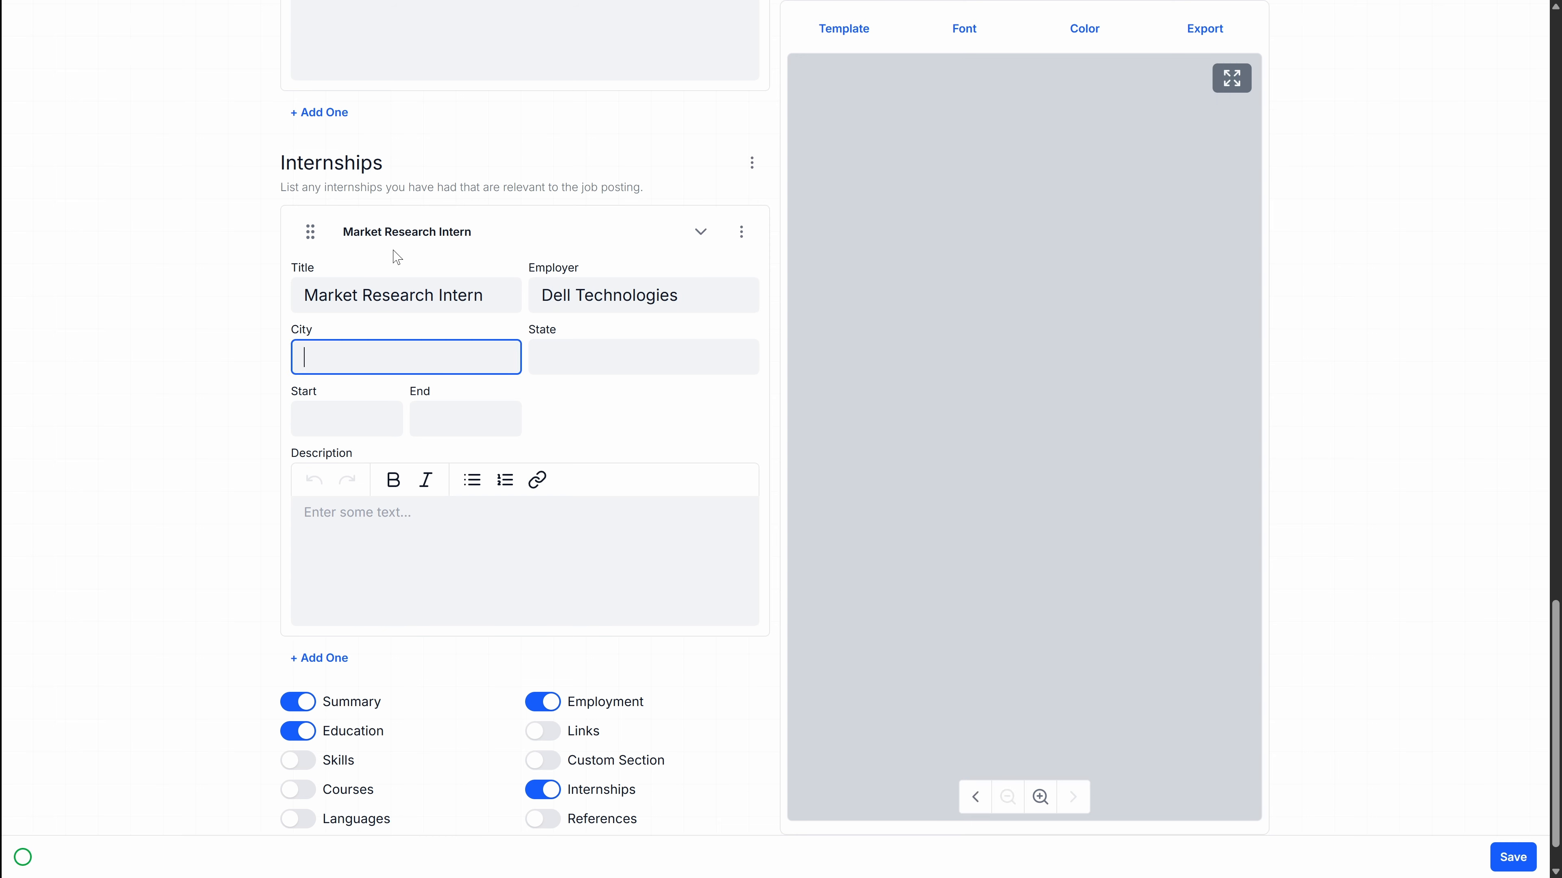
type("Austin")
key("Tab")
type("TX")
key("Tab")
Step: Set the internship dates to June–August 2018
left_click(335, 425)
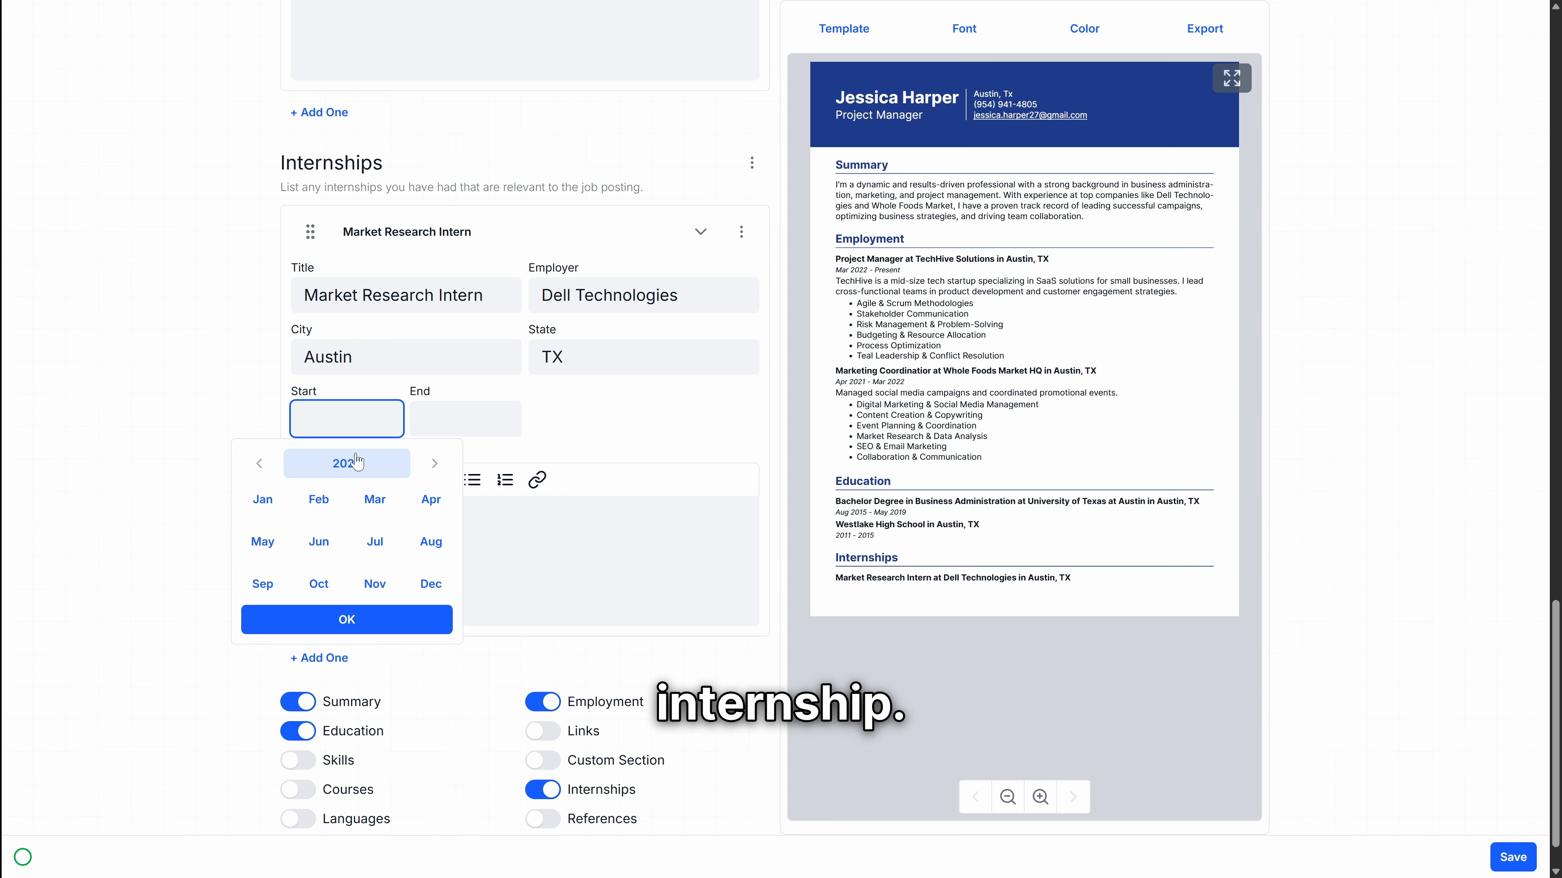
left_click(348, 462)
left_click_drag(309, 522, 194, 470)
type("2018")
left_click(367, 471)
left_click(345, 551)
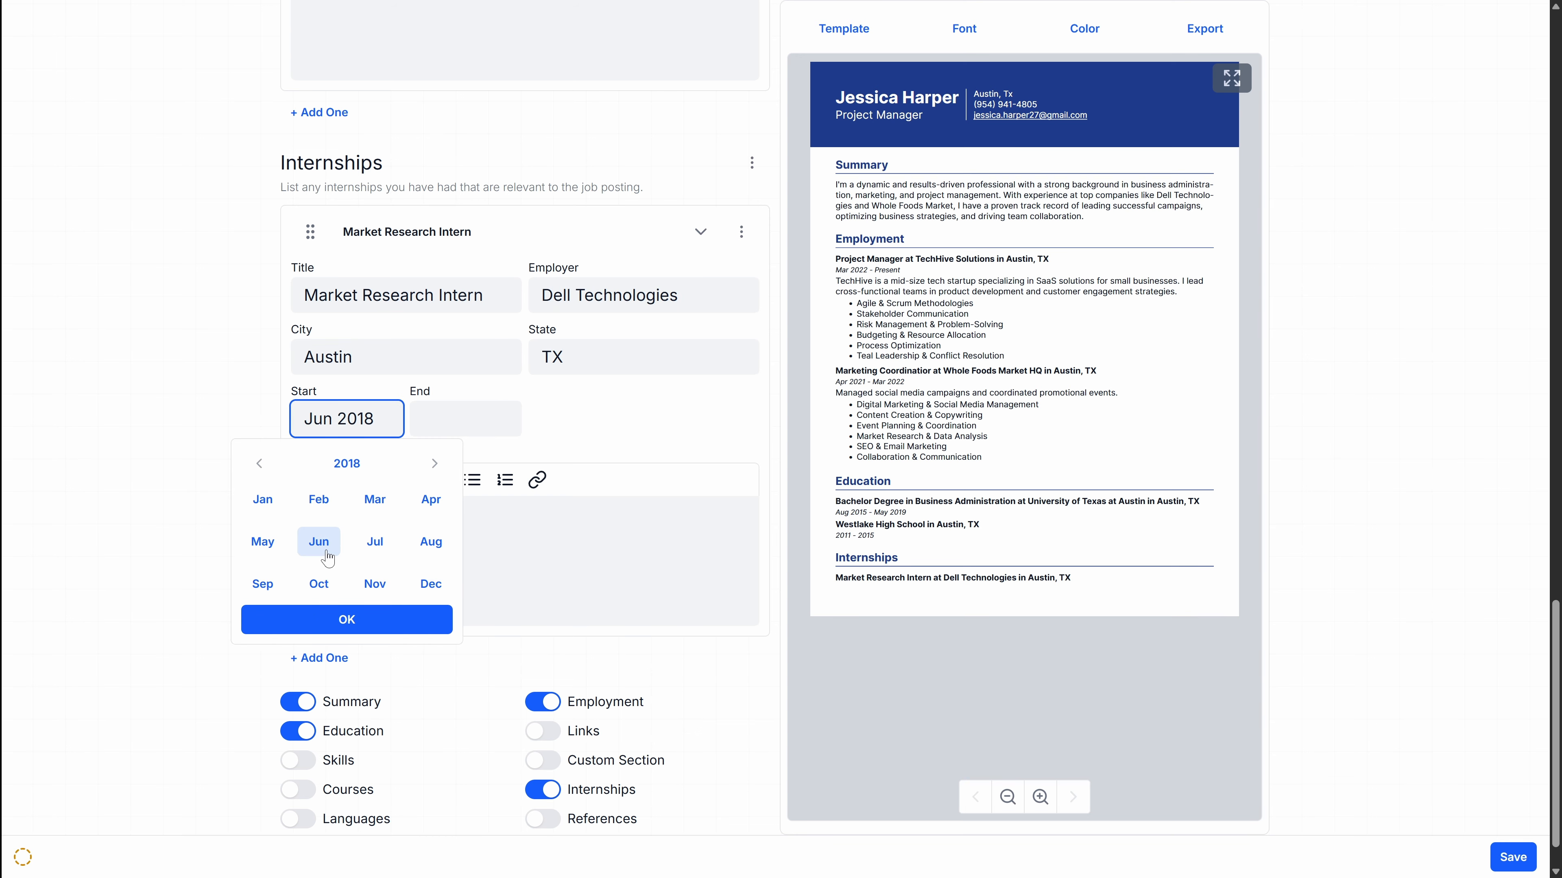
type("2018")
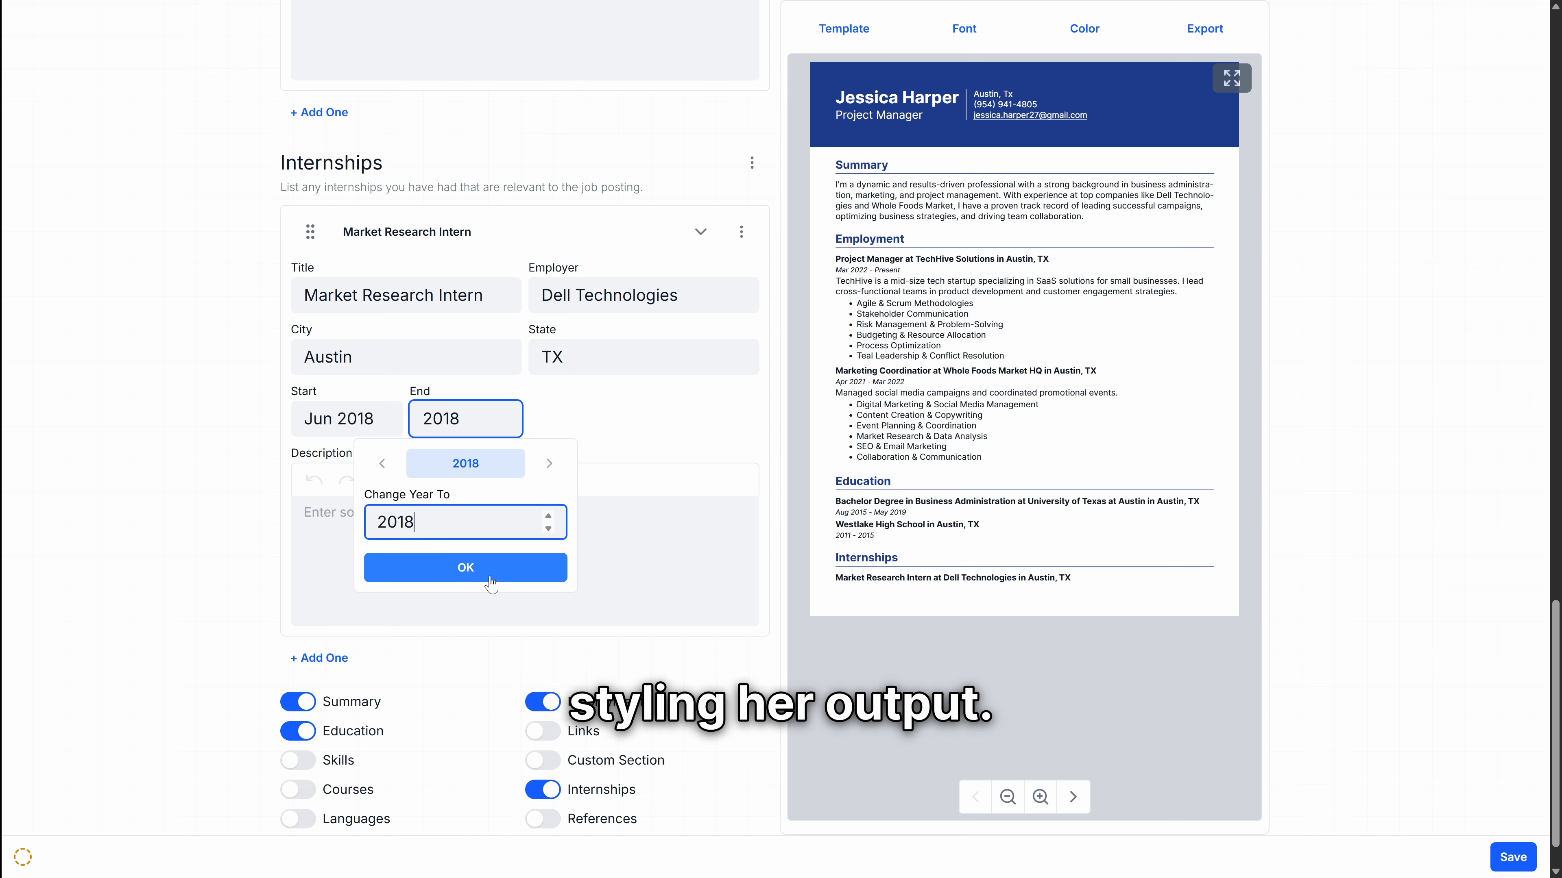
left_click(485, 568)
left_click(547, 541)
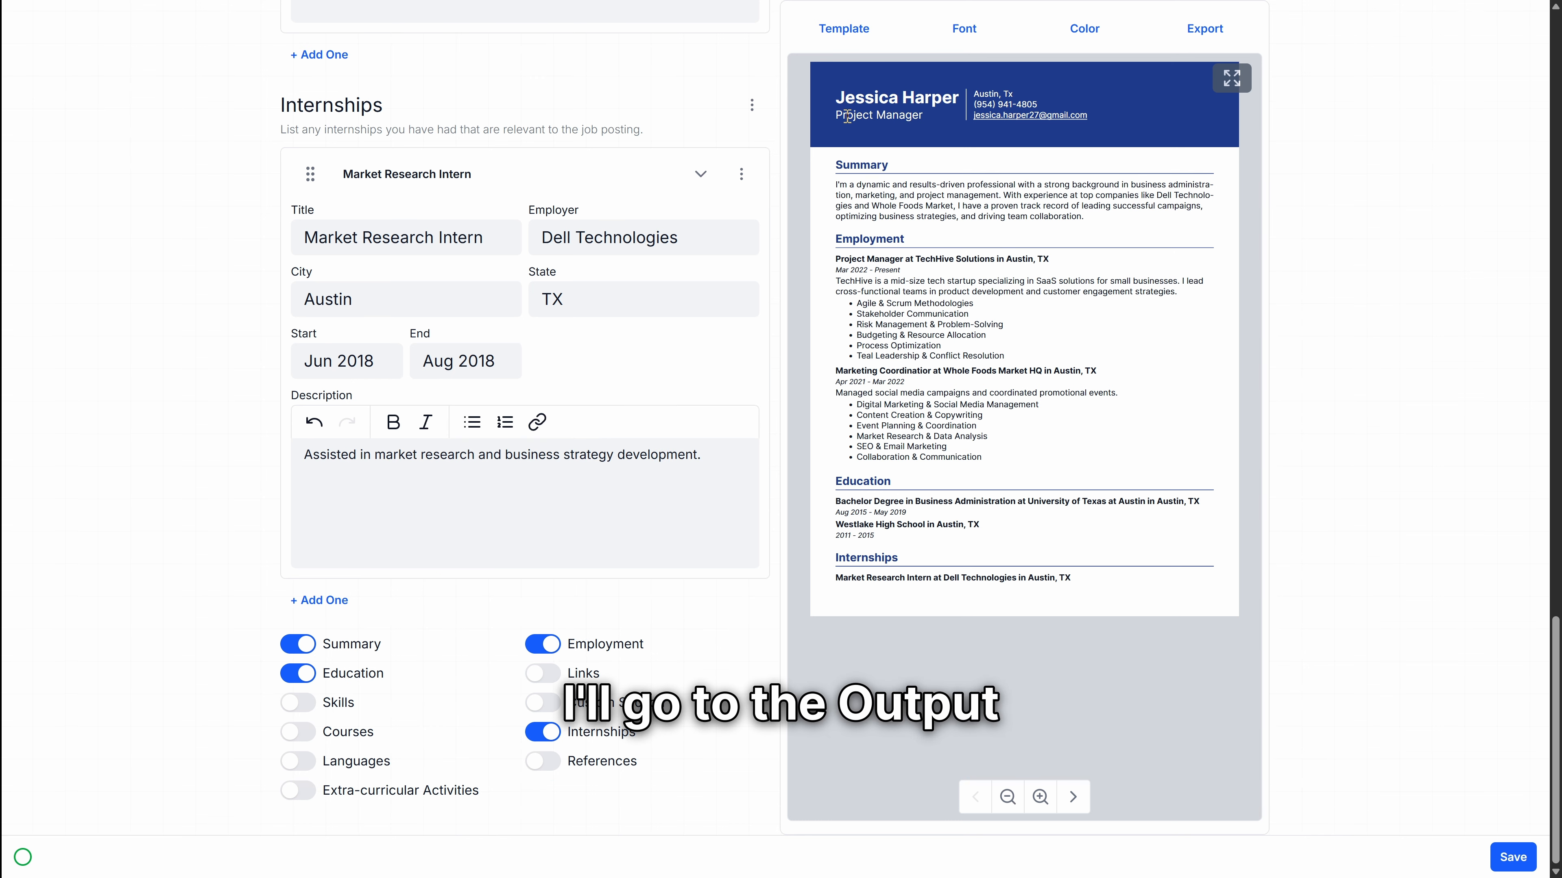
Step: In the Template settings, change section gap from 15 to 8 and page padding to 30, then show font settings
left_click(867, 38)
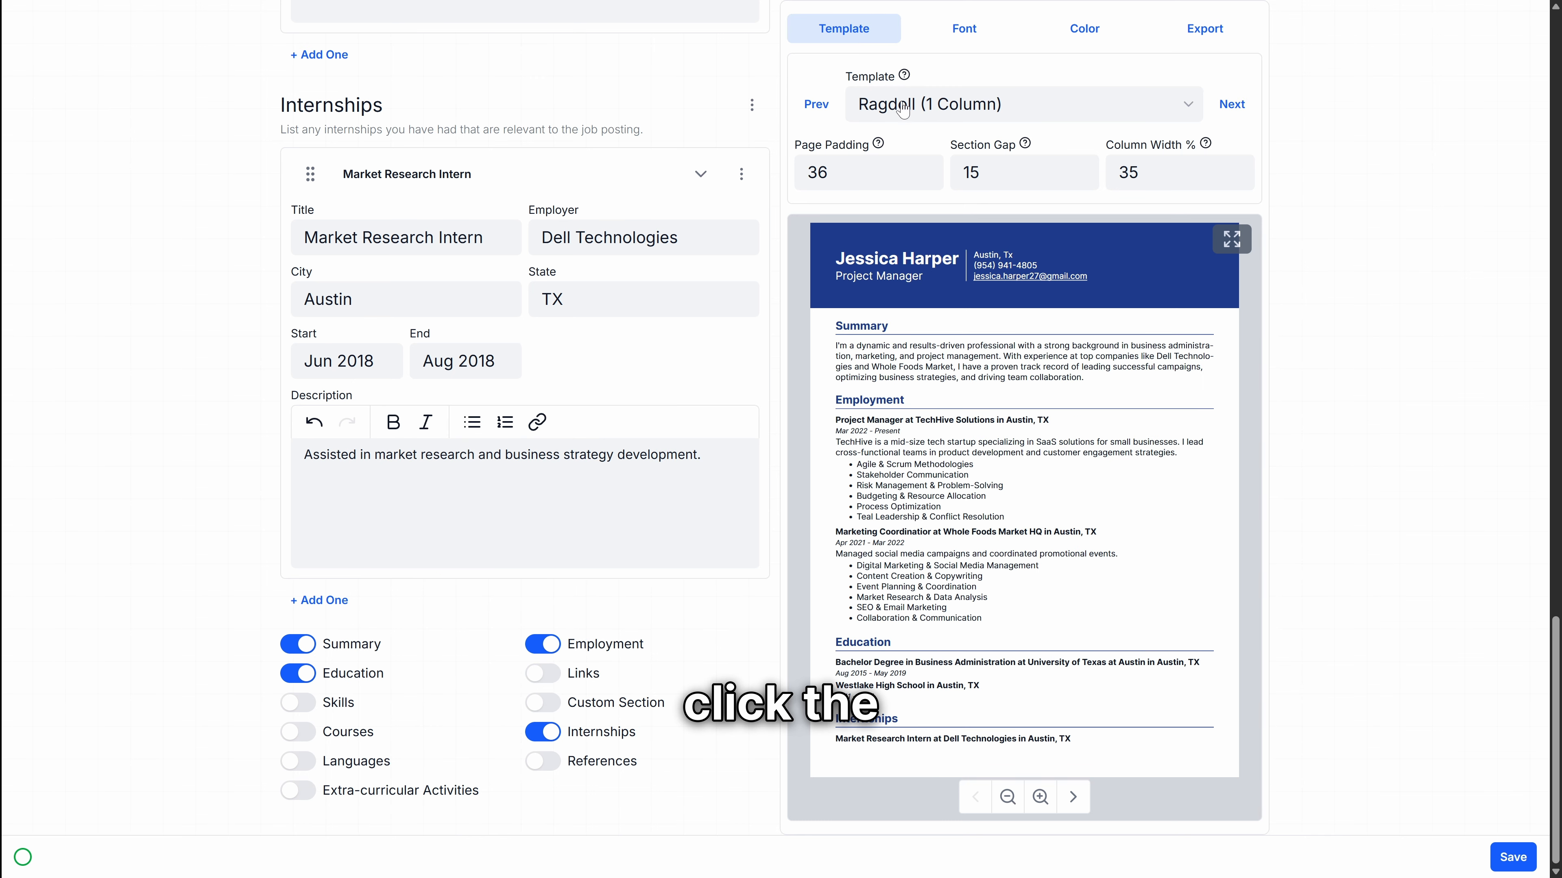
left_click(943, 113)
left_click(943, 114)
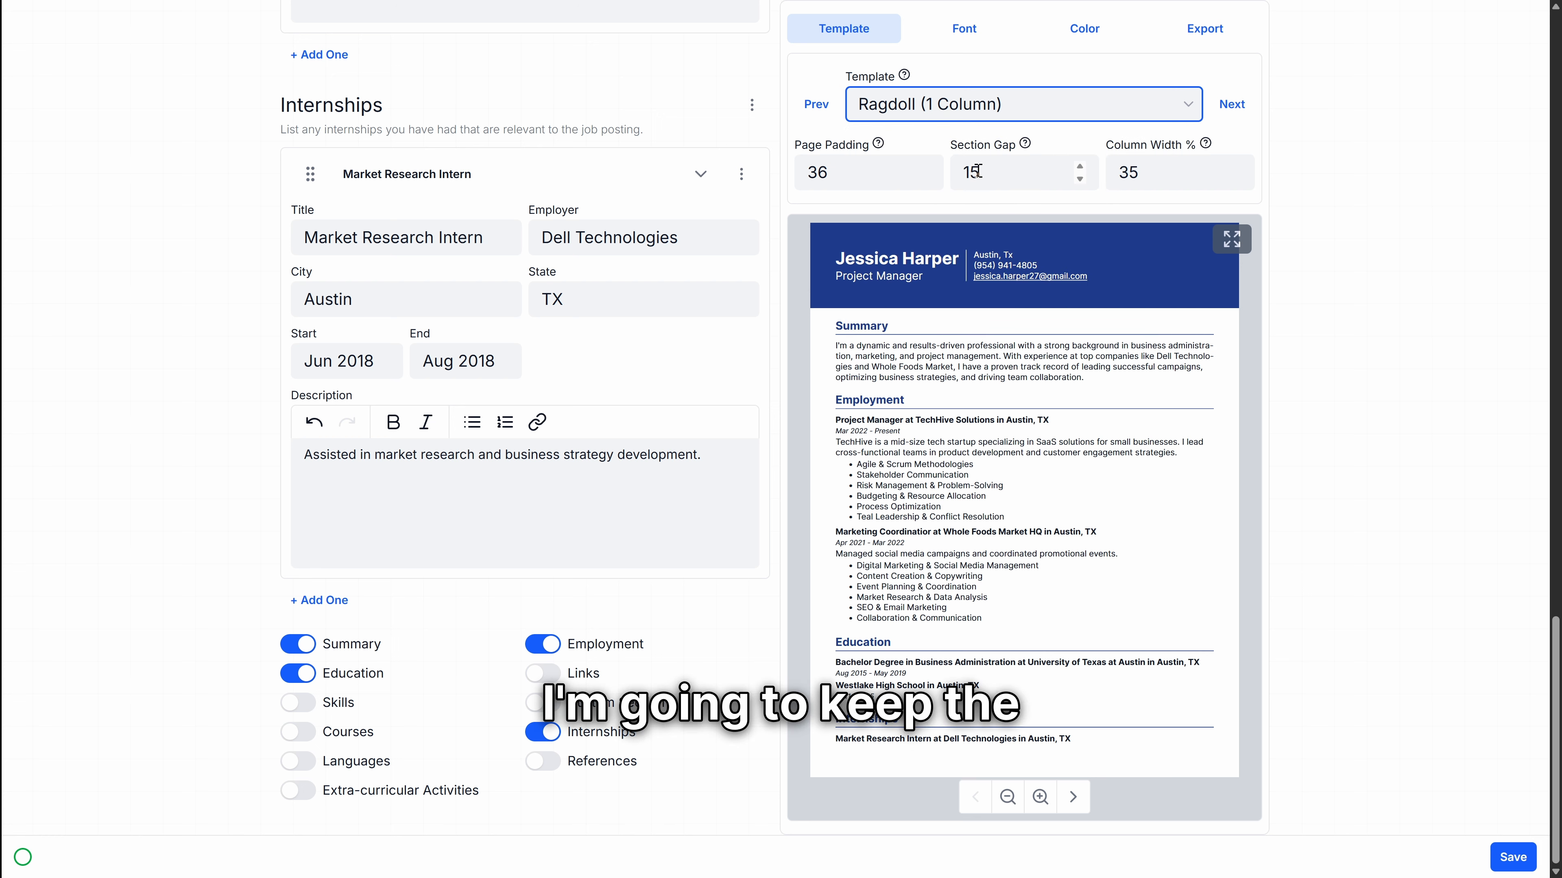
left_click_drag(982, 174, 784, 167)
type("8")
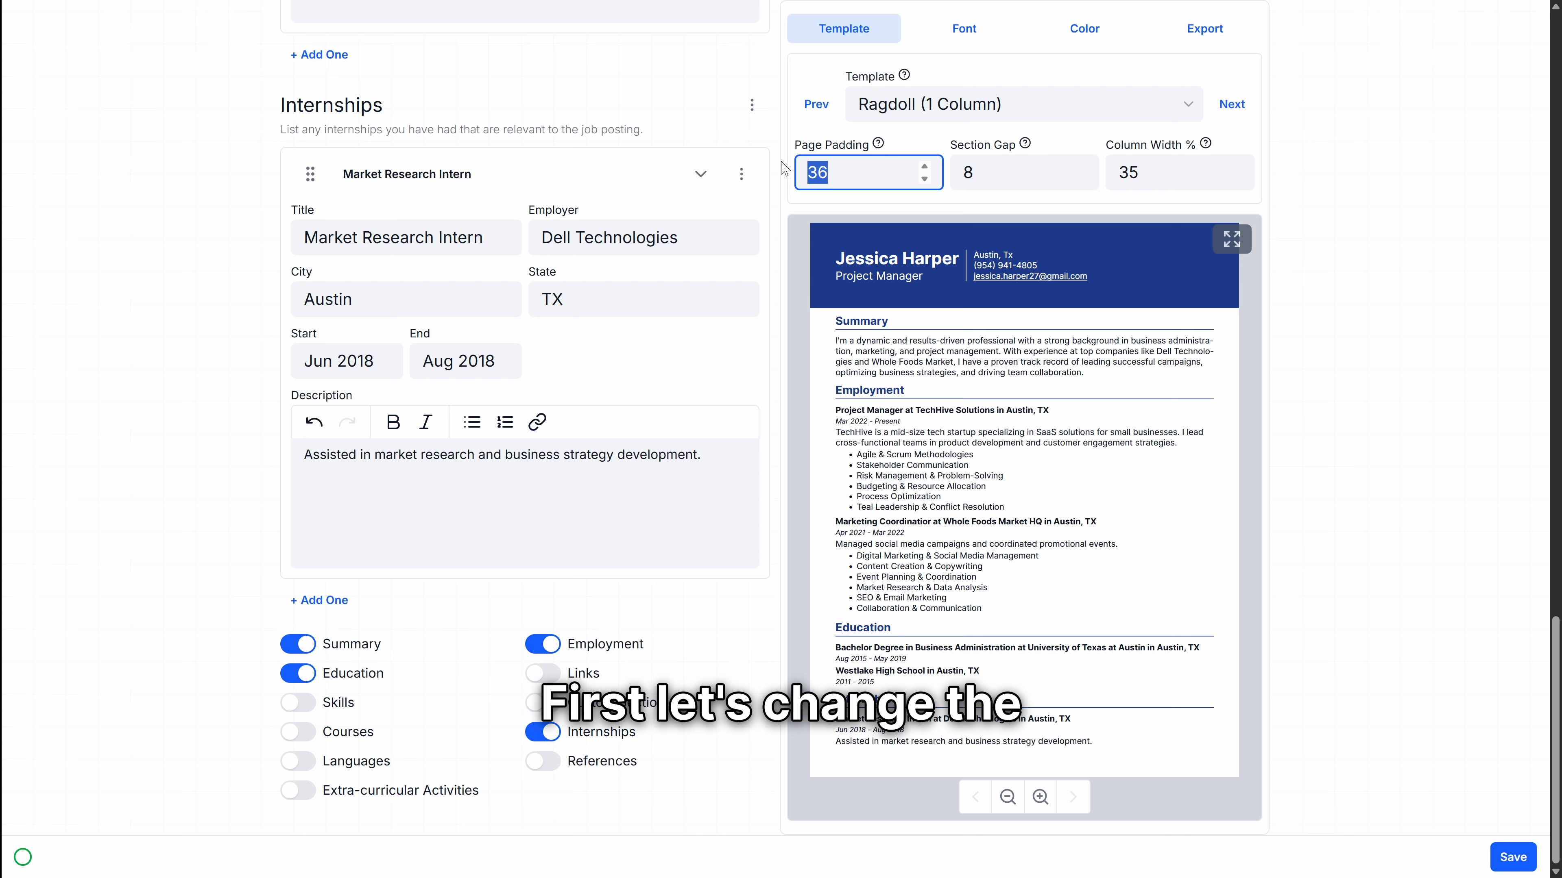
type("30")
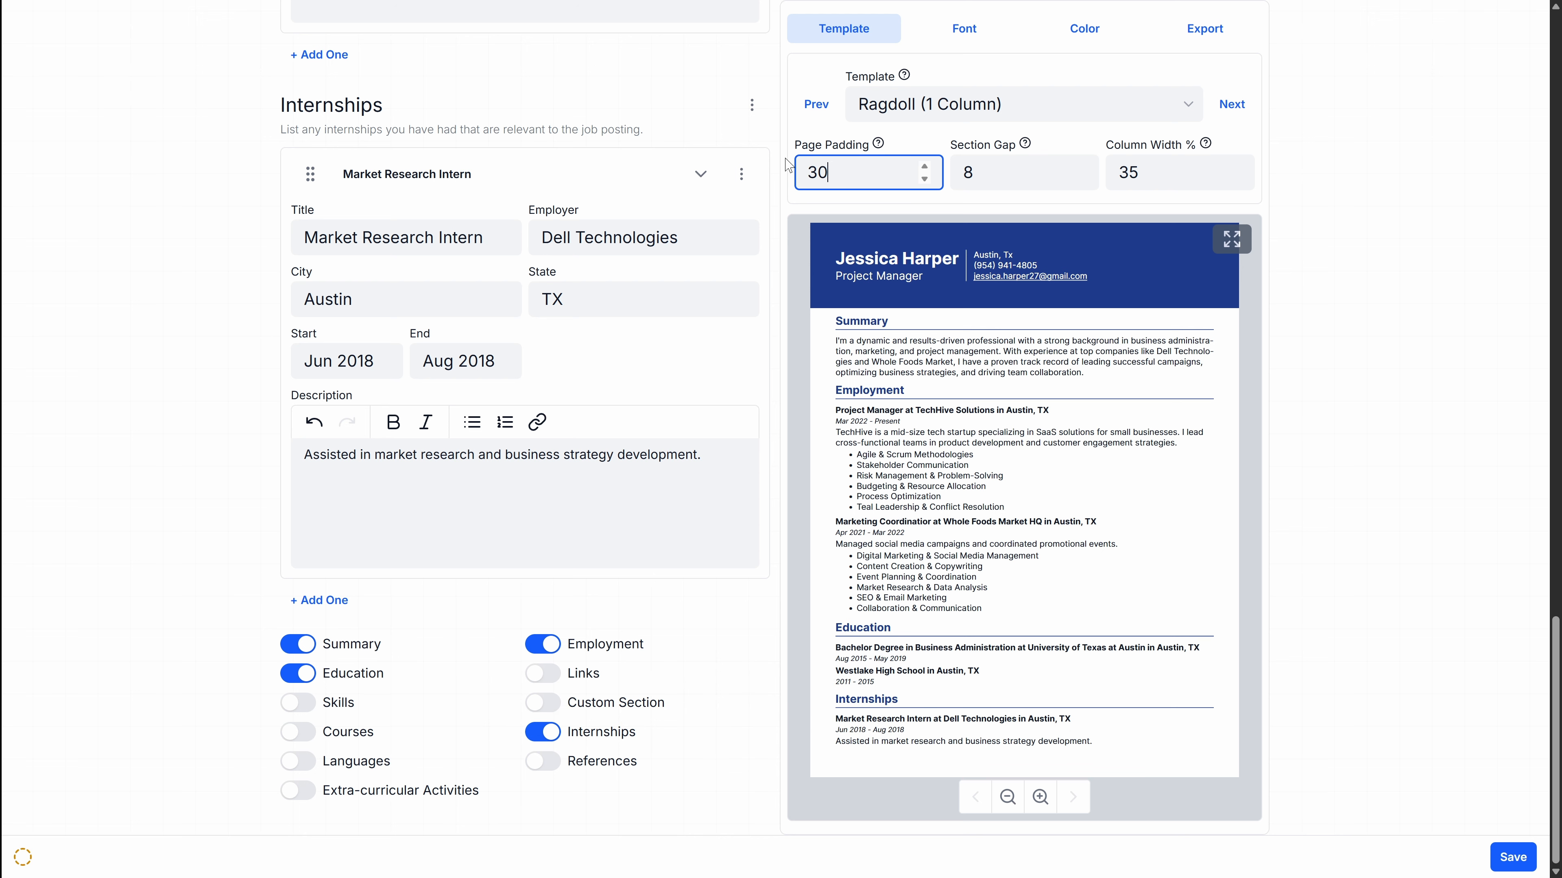
key("shift+Tab")
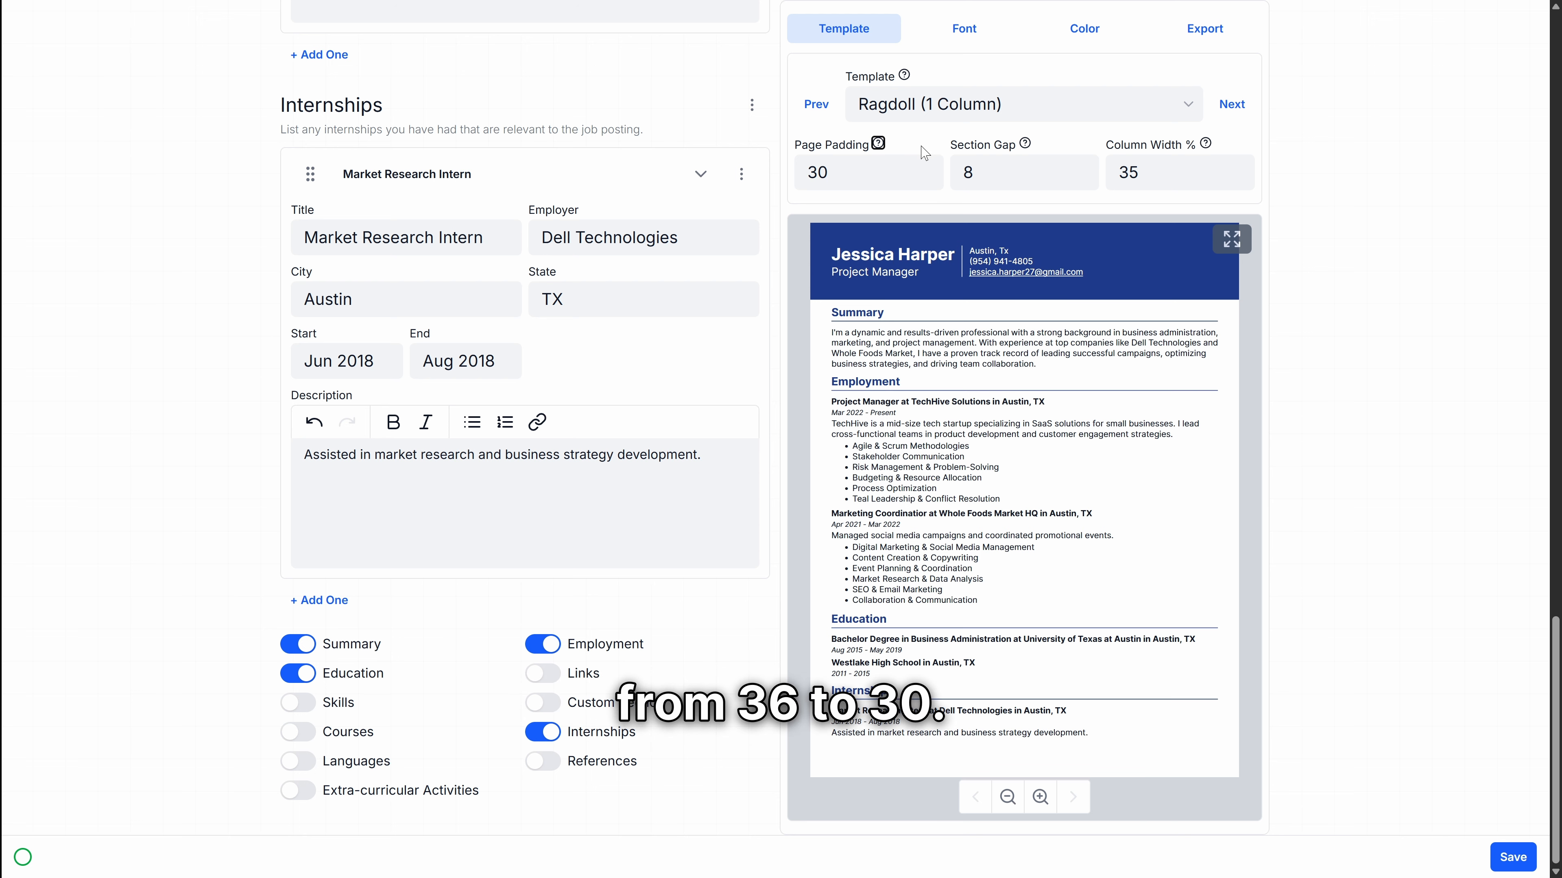
left_click(965, 28)
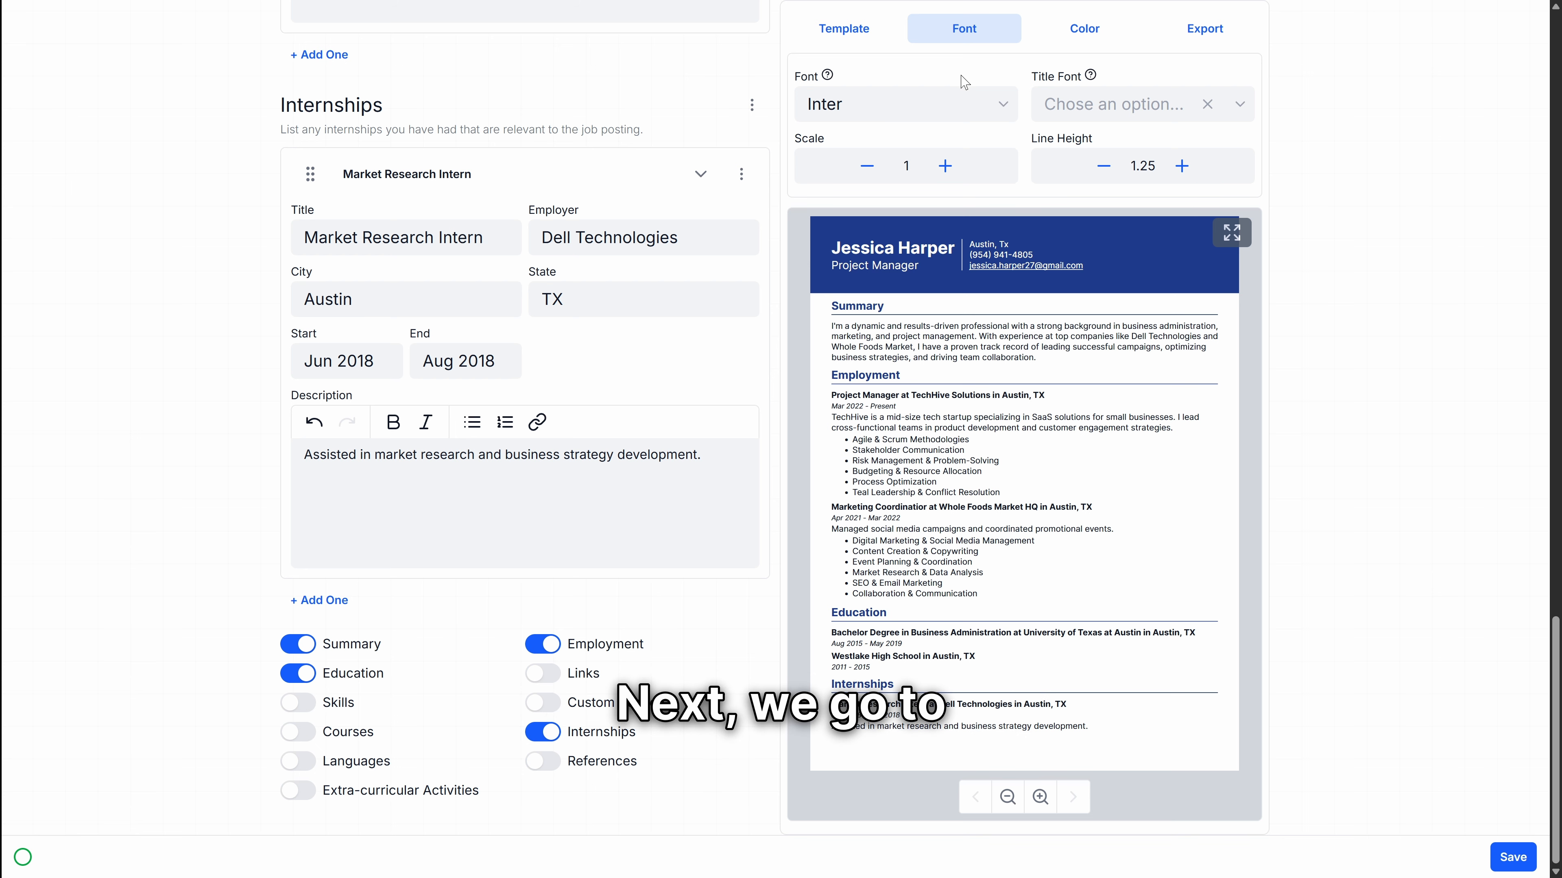
Step: In the Color settings, change the secondary colour to the green swatch and confirm
left_click(1097, 30)
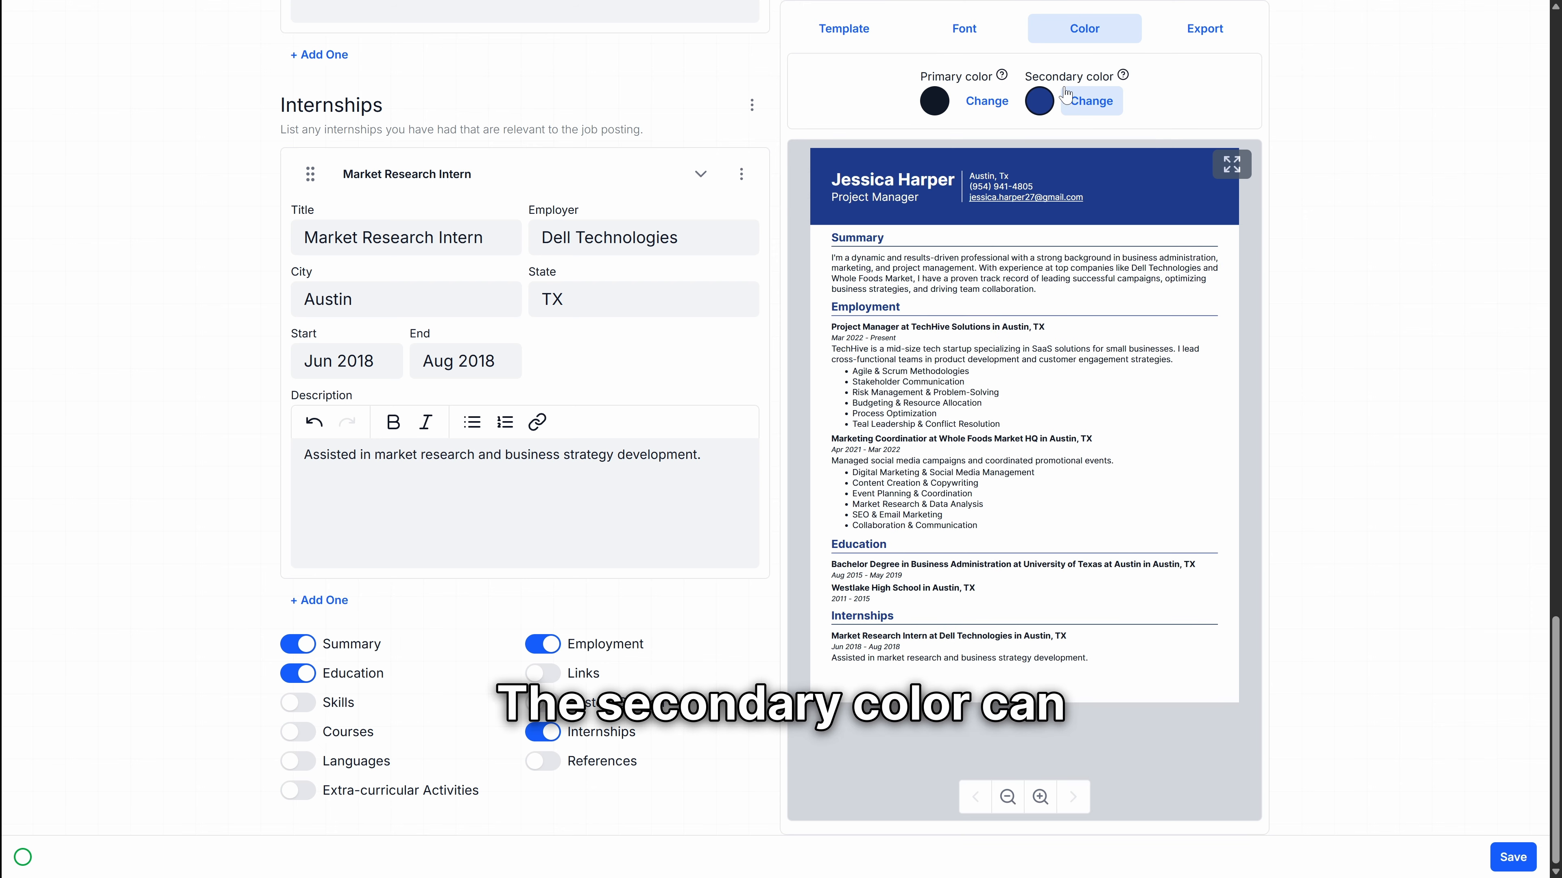
left_click(1067, 100)
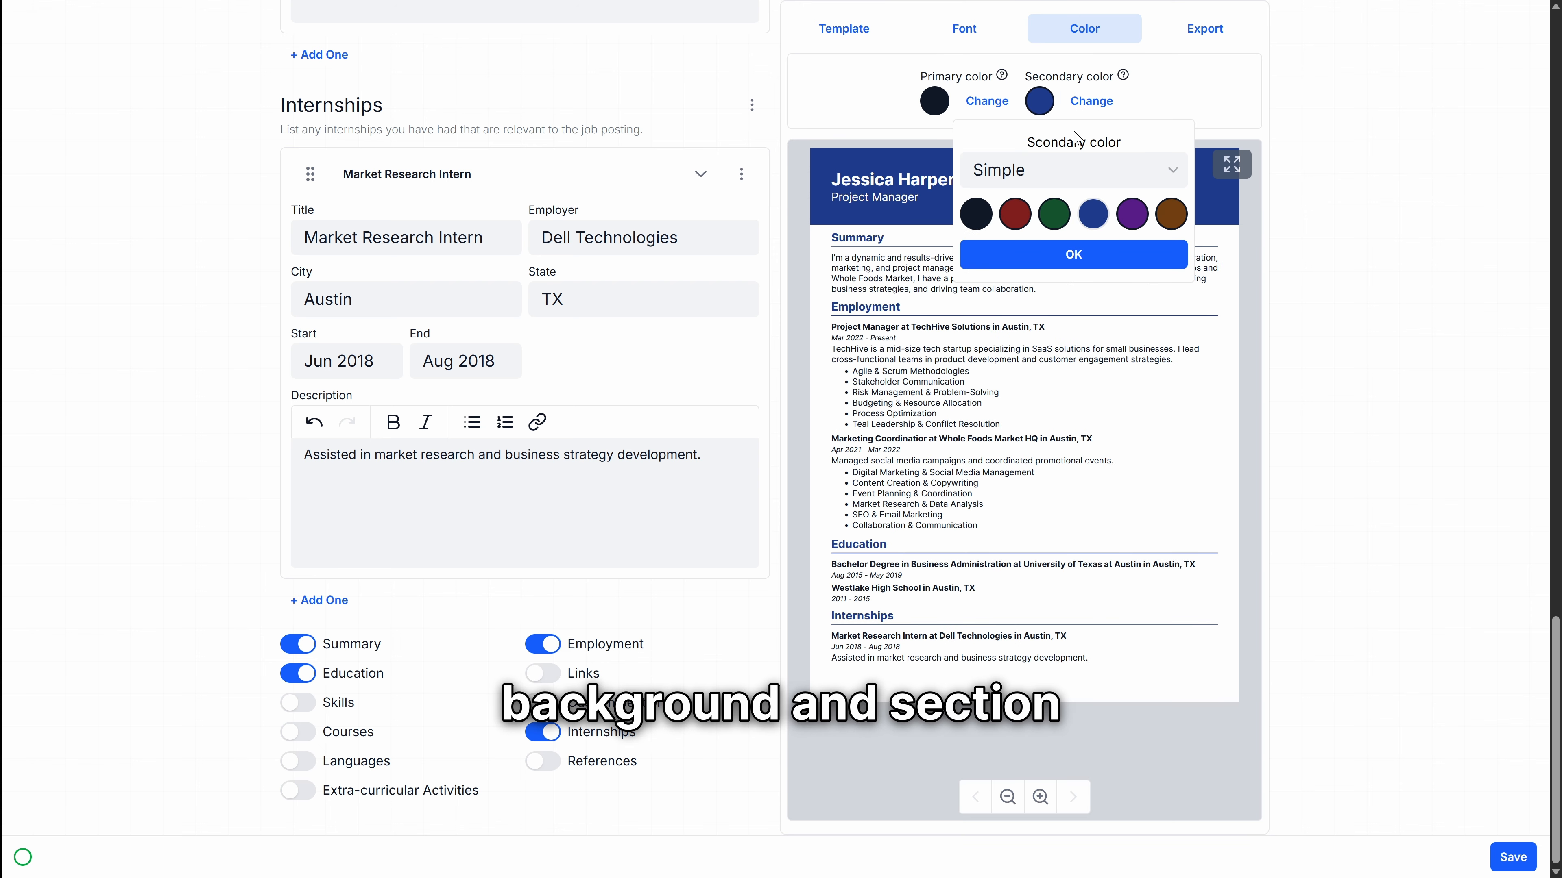
left_click(1055, 216)
left_click(1077, 255)
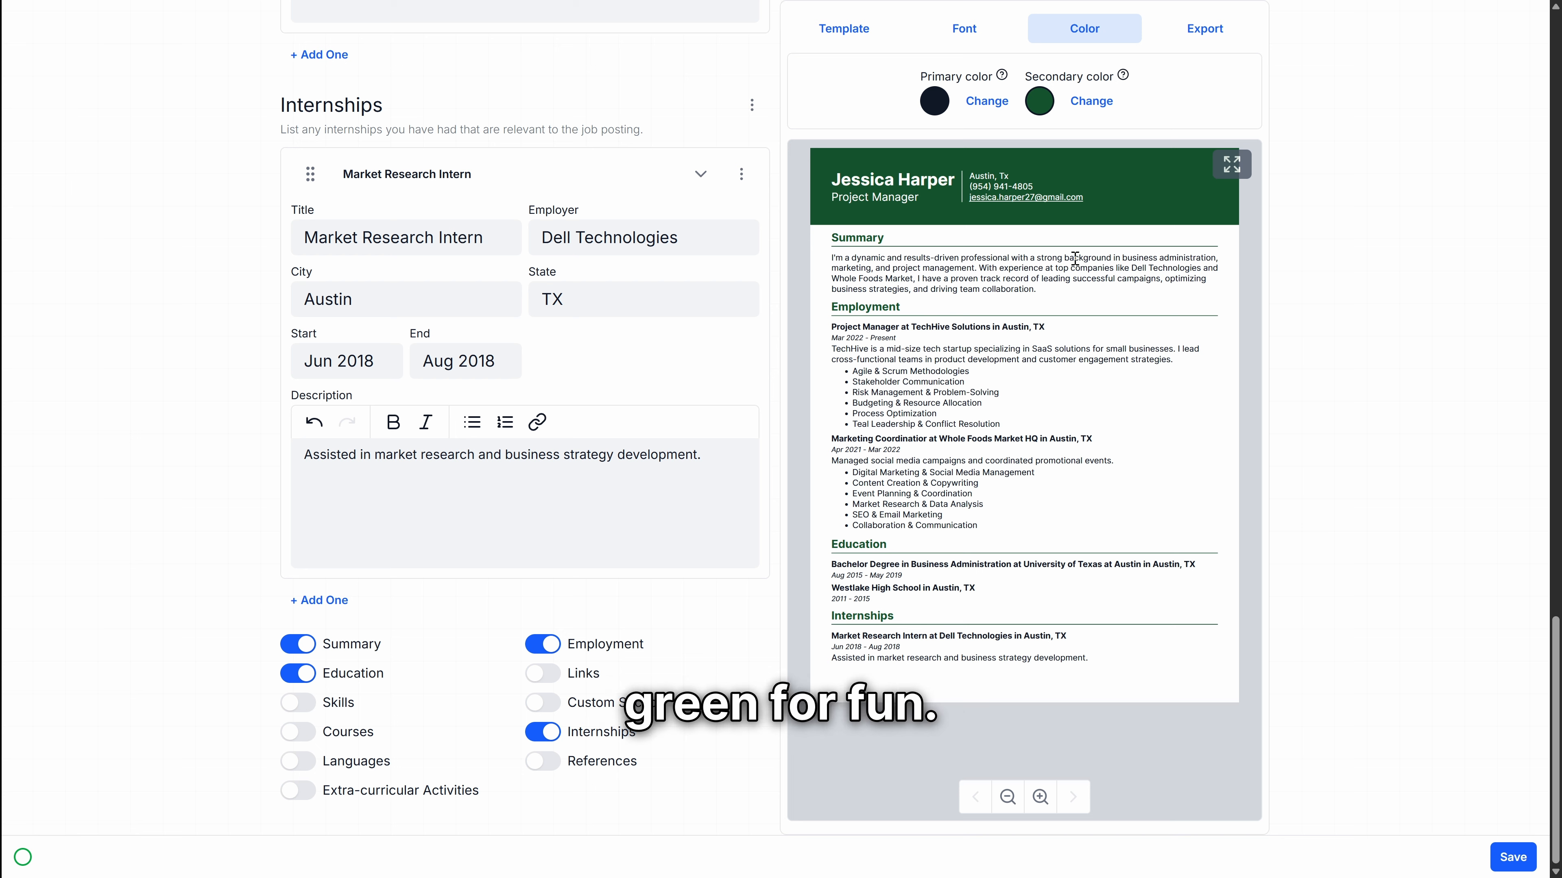